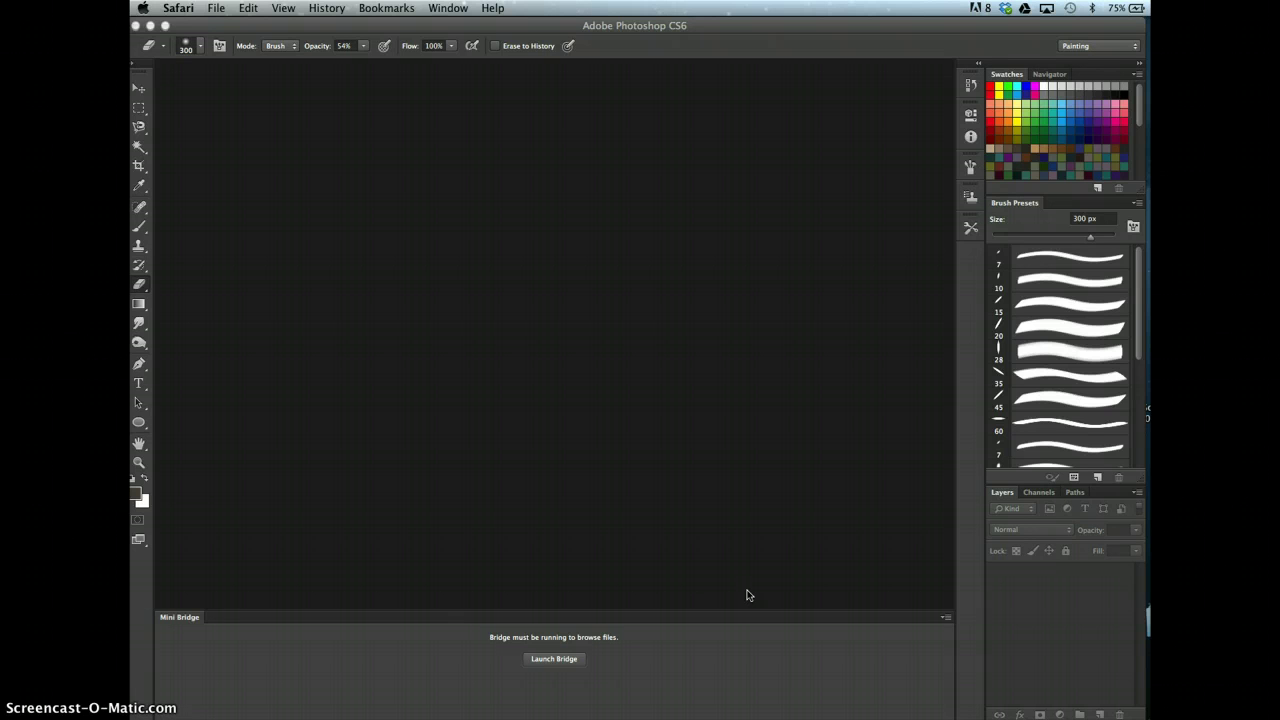
- Open PS 8-2.psd from the Chapter 8 Data Files folder on the Desktop
{"action": "left_click", "coordinate": [745, 27]}
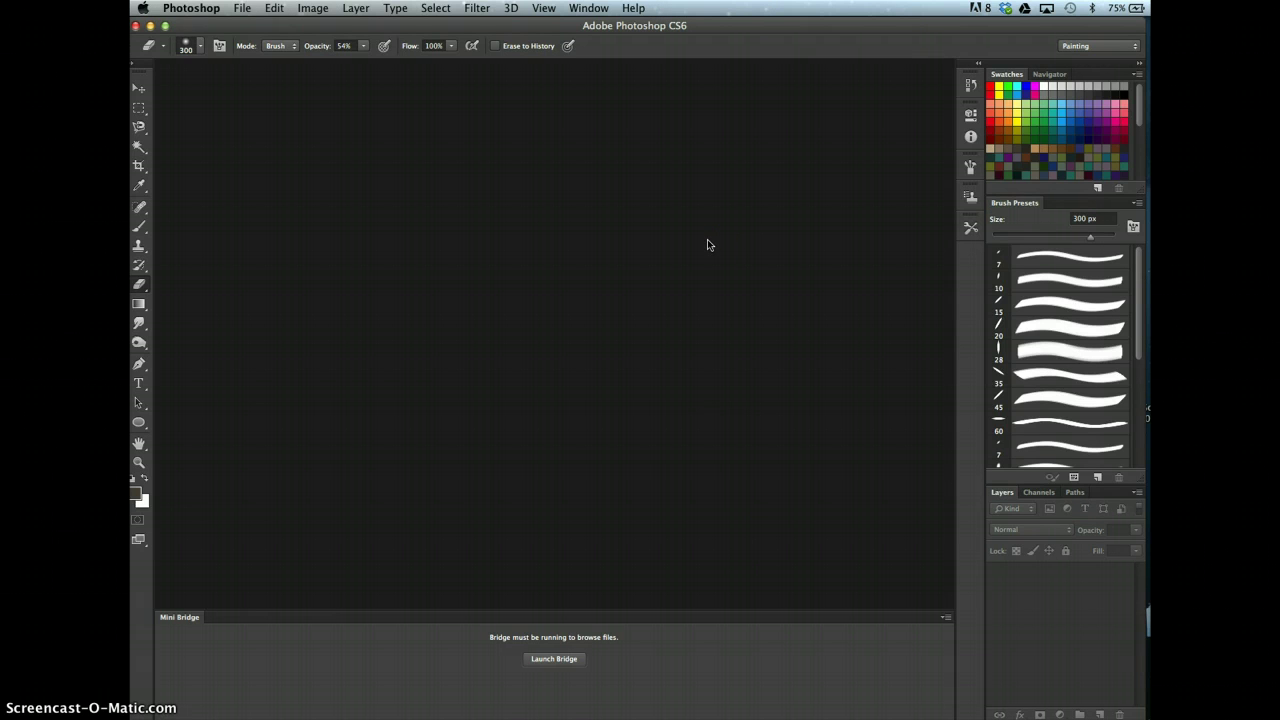
{"action": "key", "text": "super+o"}
{"action": "left_click", "coordinate": [522, 249]}
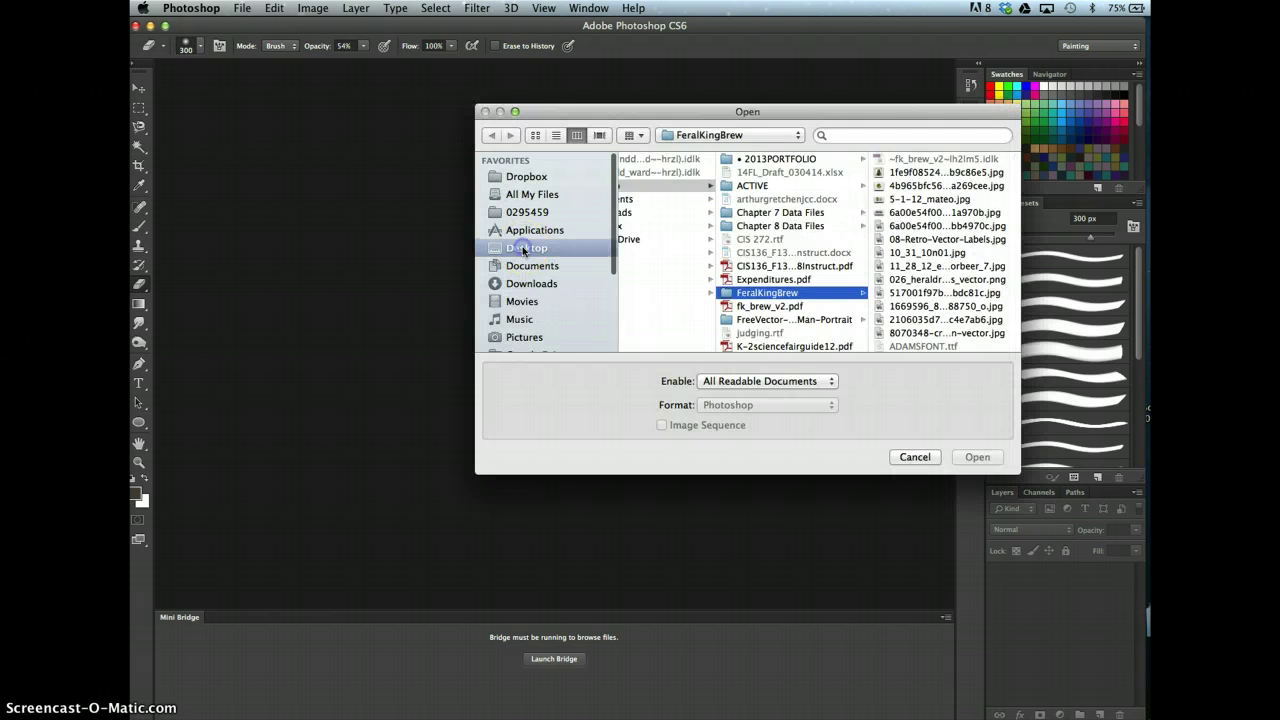
{"action": "scroll", "coordinate": [672, 190], "scroll_direction": "down", "scroll_amount": 5}
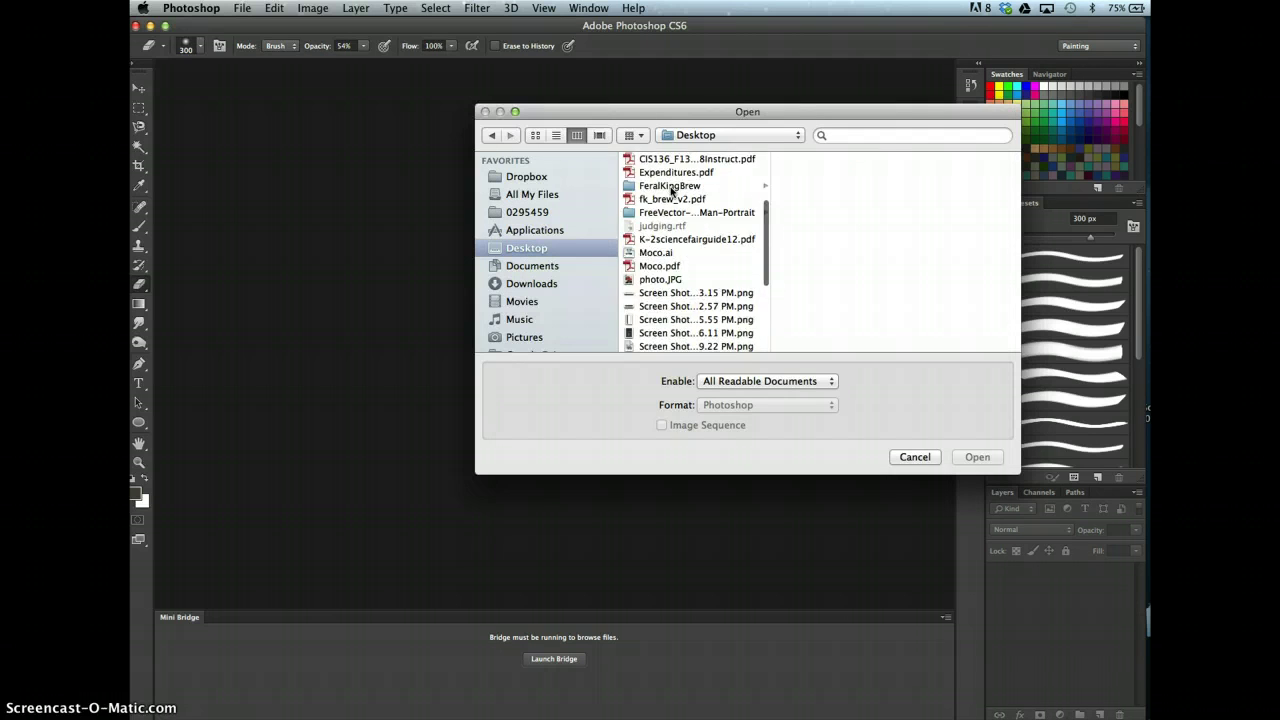
{"action": "scroll", "coordinate": [672, 190], "scroll_direction": "down", "scroll_amount": 5}
{"action": "scroll", "coordinate": [673, 191], "scroll_direction": "up", "scroll_amount": 5}
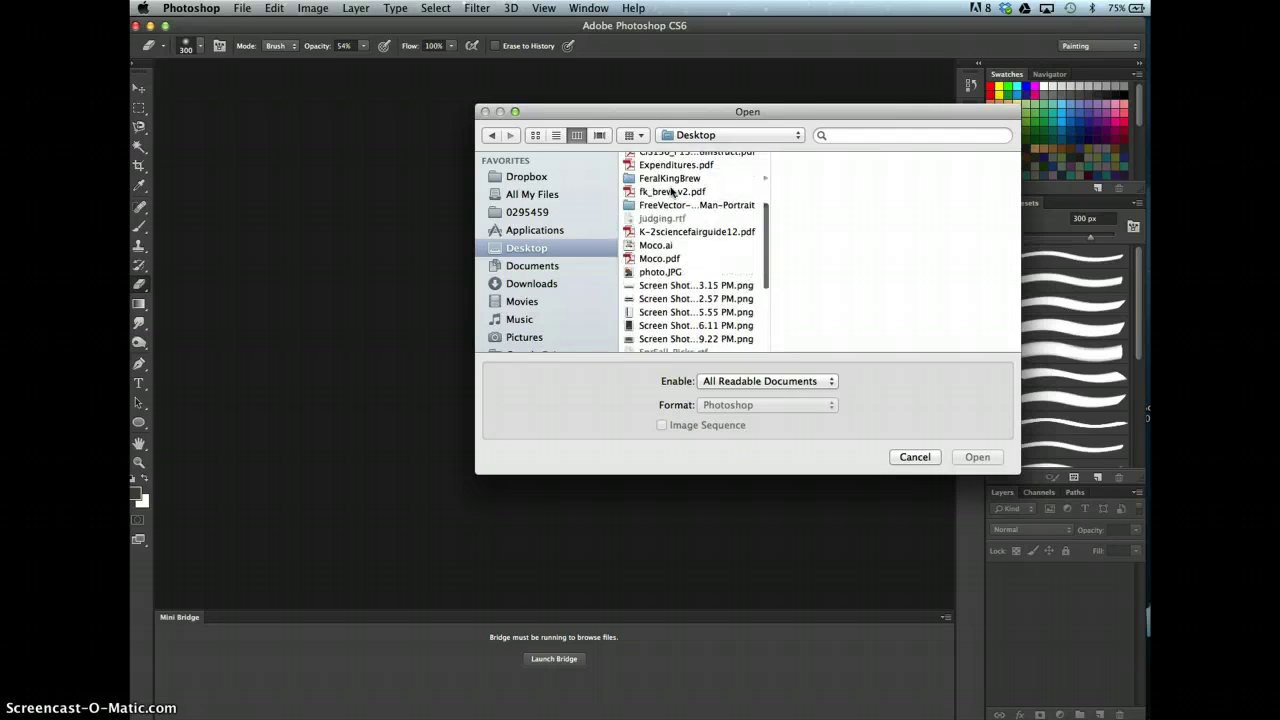
{"action": "scroll", "coordinate": [672, 190], "scroll_direction": "up", "scroll_amount": 4}
{"action": "left_click", "coordinate": [672, 203]}
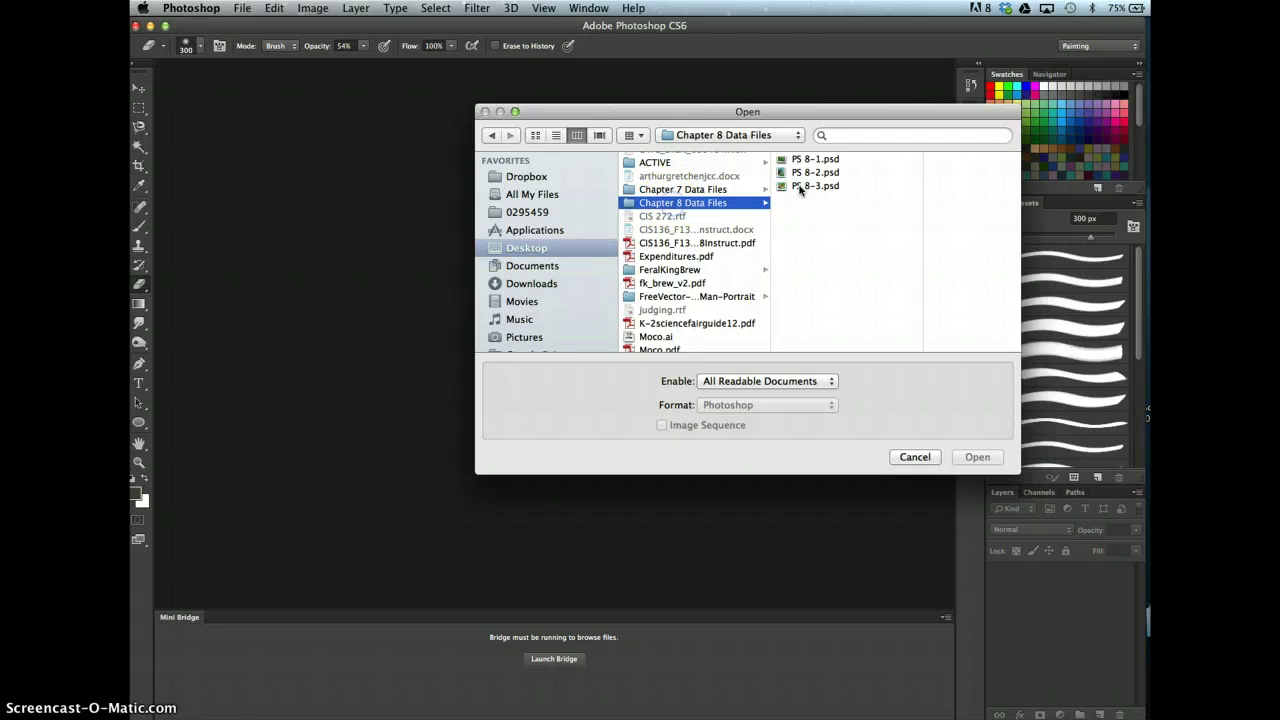
{"action": "left_click", "coordinate": [827, 172]}
{"action": "left_click", "coordinate": [1002, 460]}
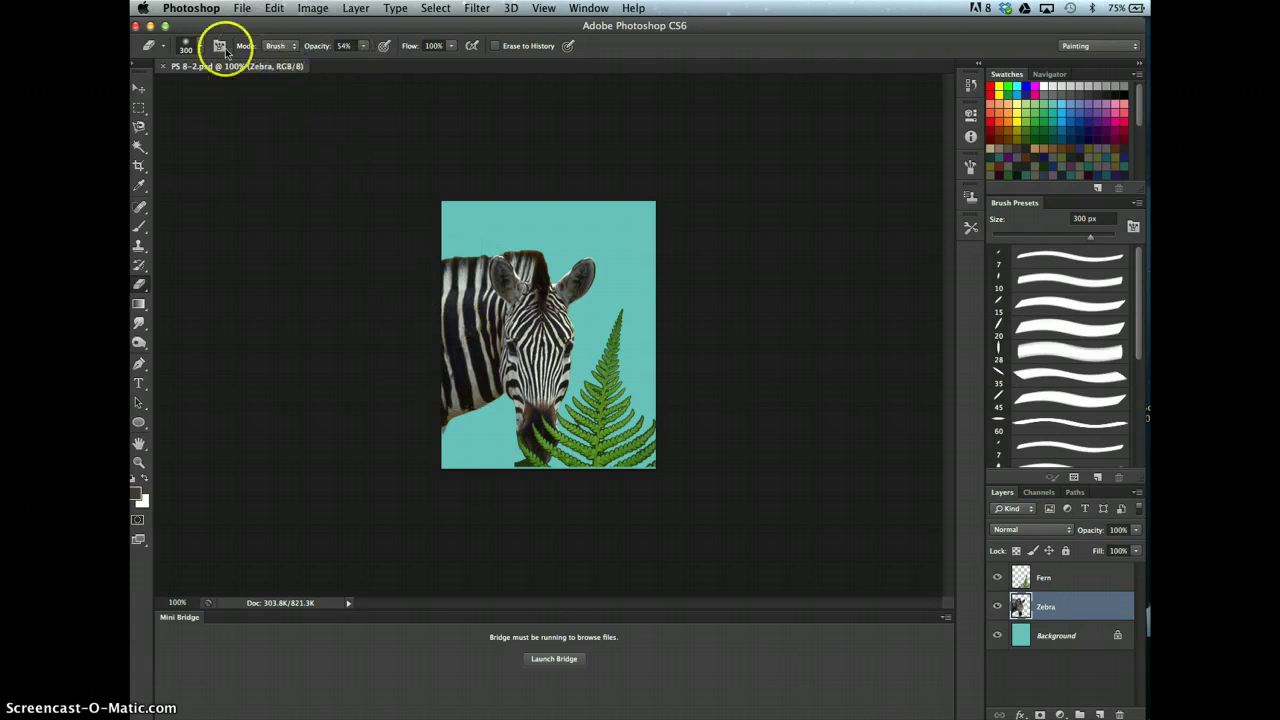
- Save the composite to the Desktop as Stripes.psd, accepting the Photoshop Format Options
{"action": "left_click", "coordinate": [241, 8]}
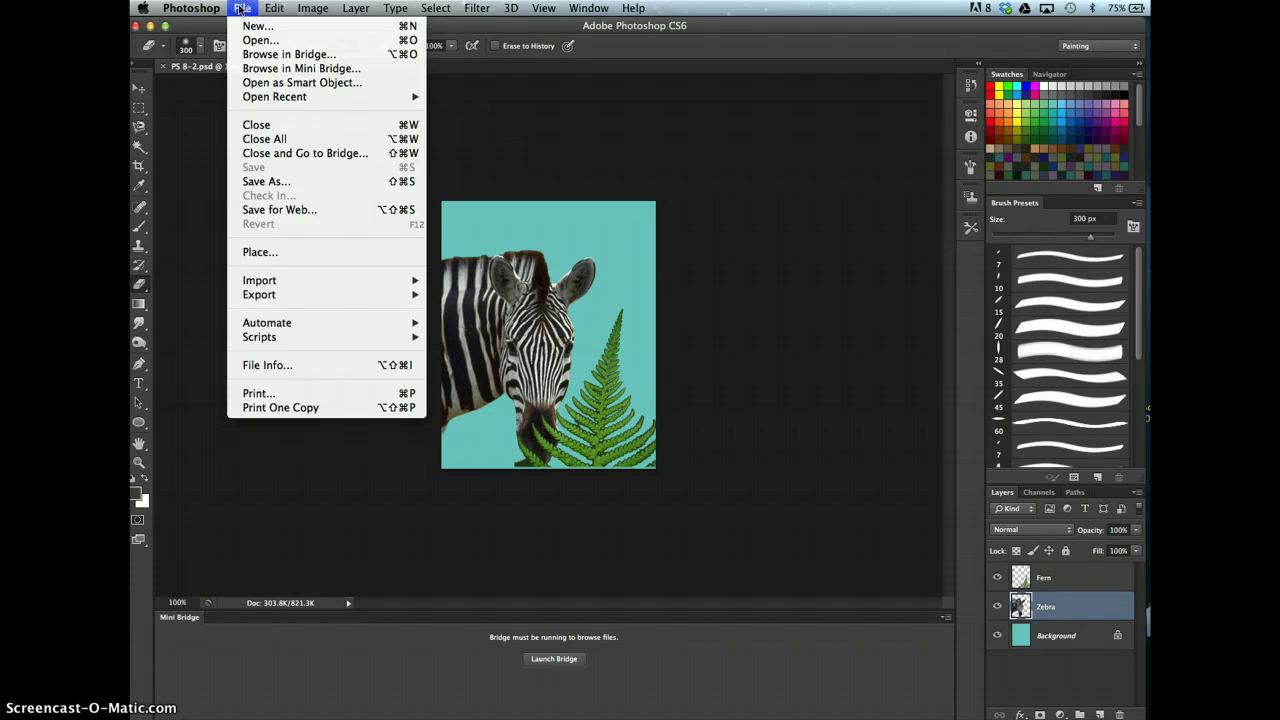
{"action": "left_click", "coordinate": [250, 181]}
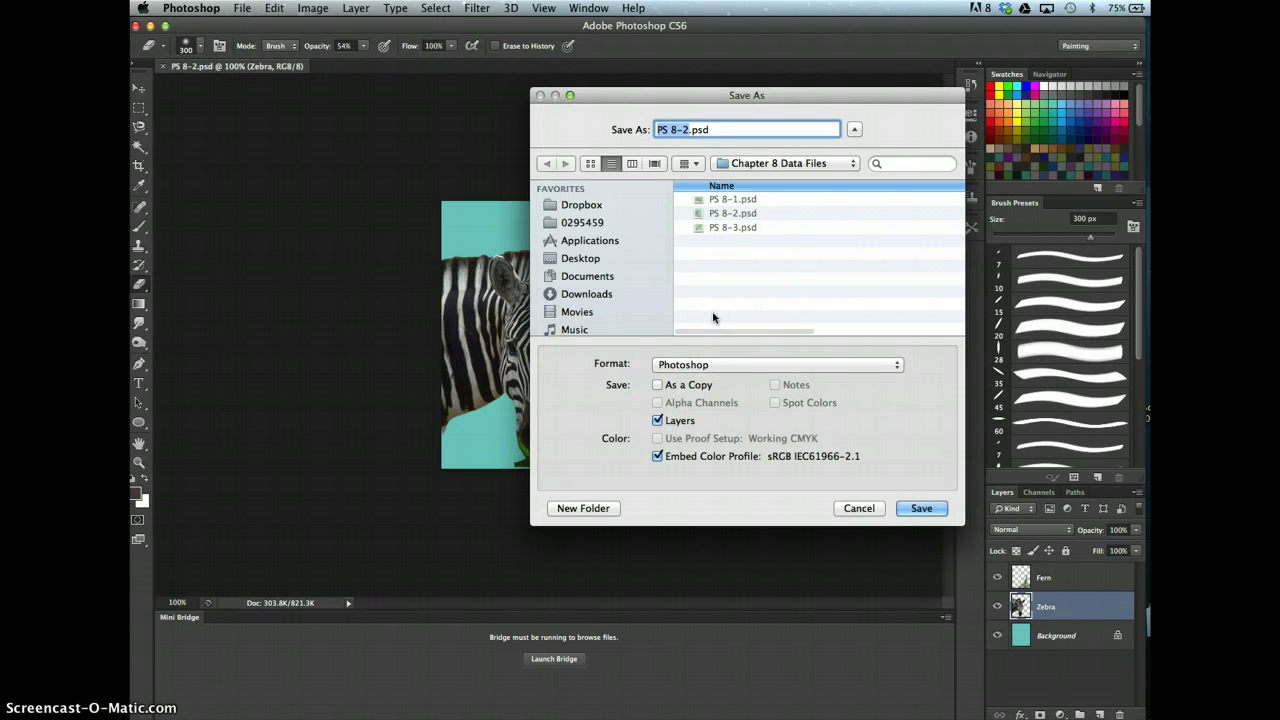
{"action": "type", "text": "Stripes"}
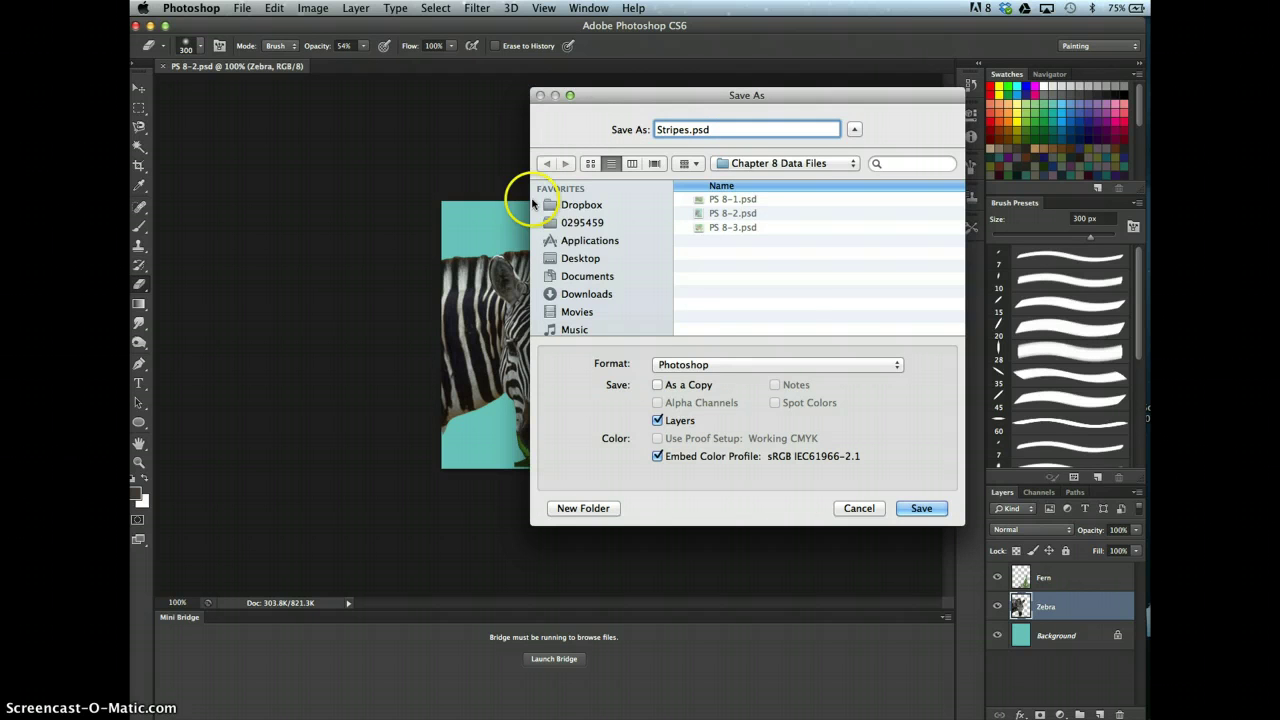
{"action": "left_click", "coordinate": [593, 260]}
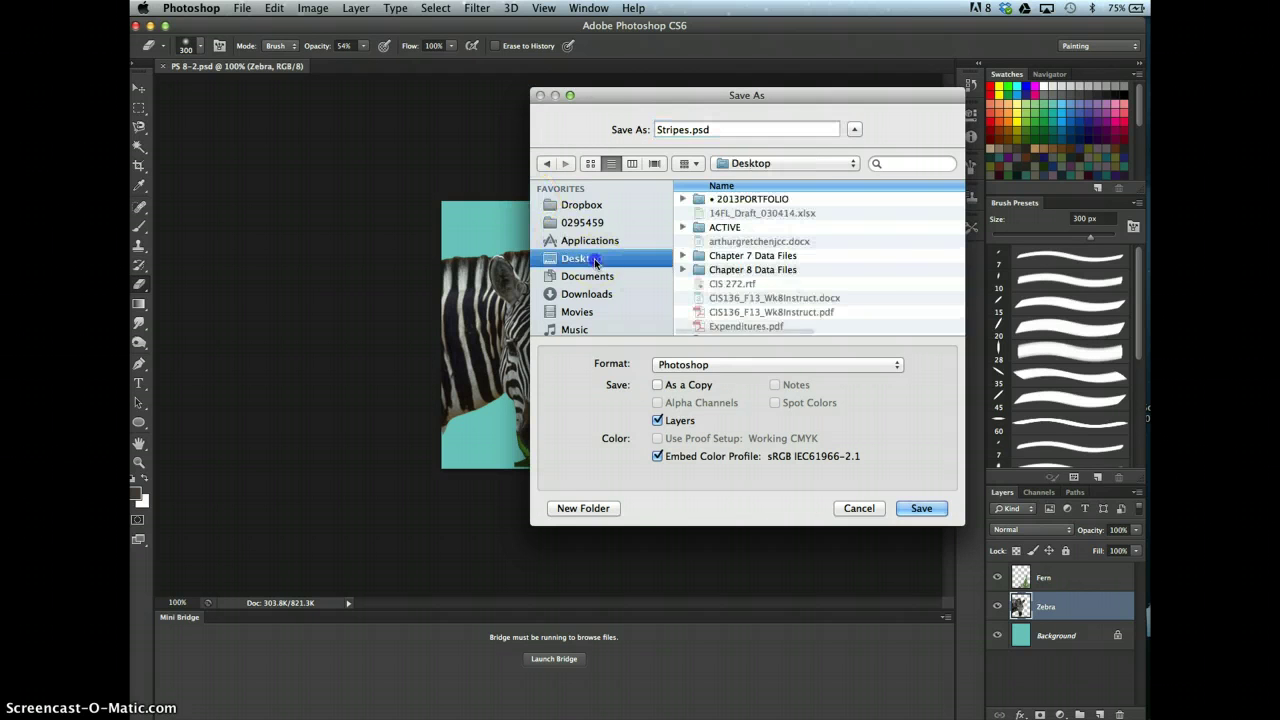
{"action": "left_click", "coordinate": [920, 508]}
{"action": "left_click", "coordinate": [910, 312]}
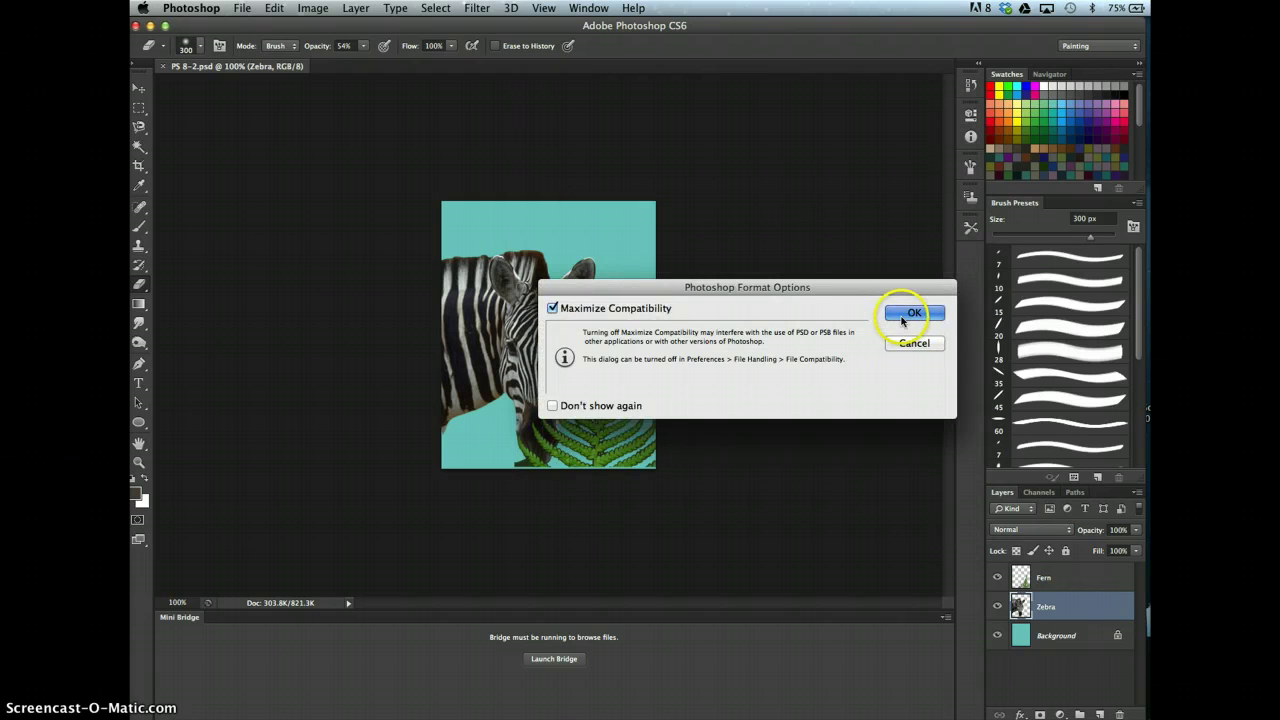
{"action": "left_click", "coordinate": [775, 285]}
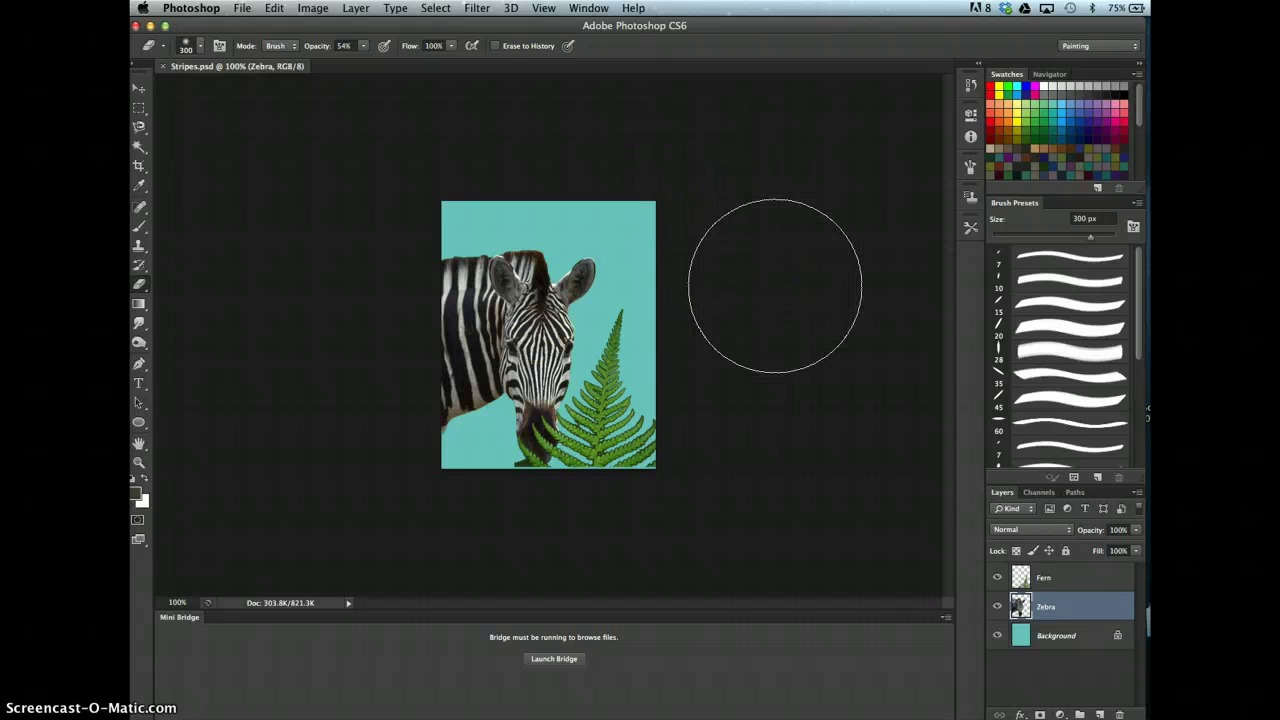
- Show rulers measured in pixels and shrink the brush to 100 px
{"action": "left_click", "coordinate": [544, 8]}
{"action": "left_click", "coordinate": [558, 280]}
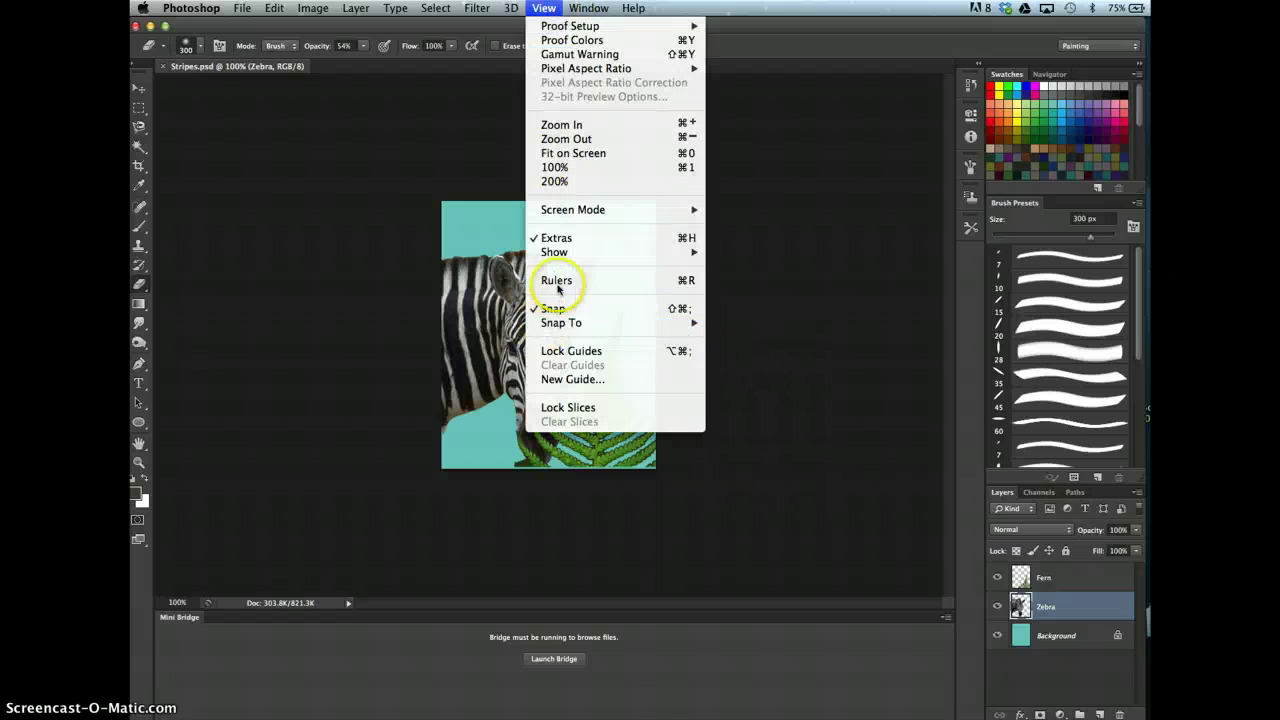
{"action": "mouse_move", "coordinate": [628, 125]}
{"action": "left_mouse_down"}
{"action": "mouse_move", "coordinate": [614, 106]}
{"action": "mouse_move", "coordinate": [632, 79]}
{"action": "left_mouse_up"}
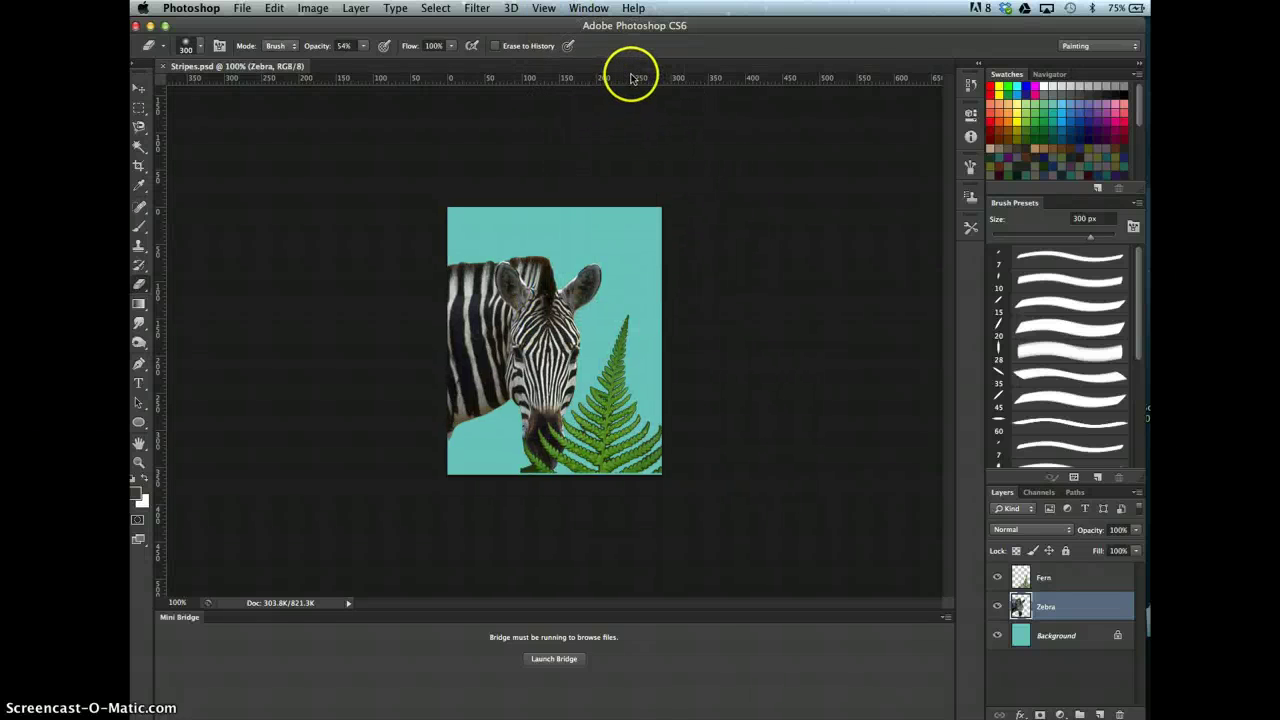
{"action": "right_click", "coordinate": [632, 85]}
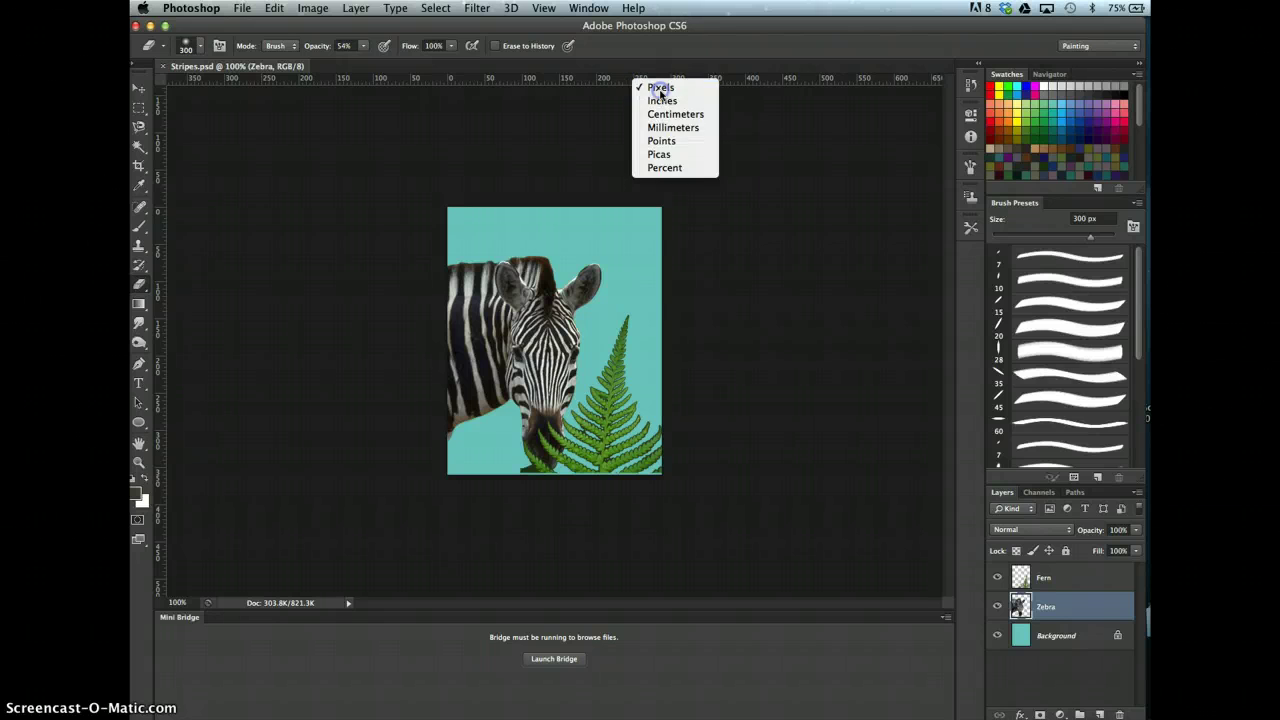
{"action": "left_click", "coordinate": [660, 90]}
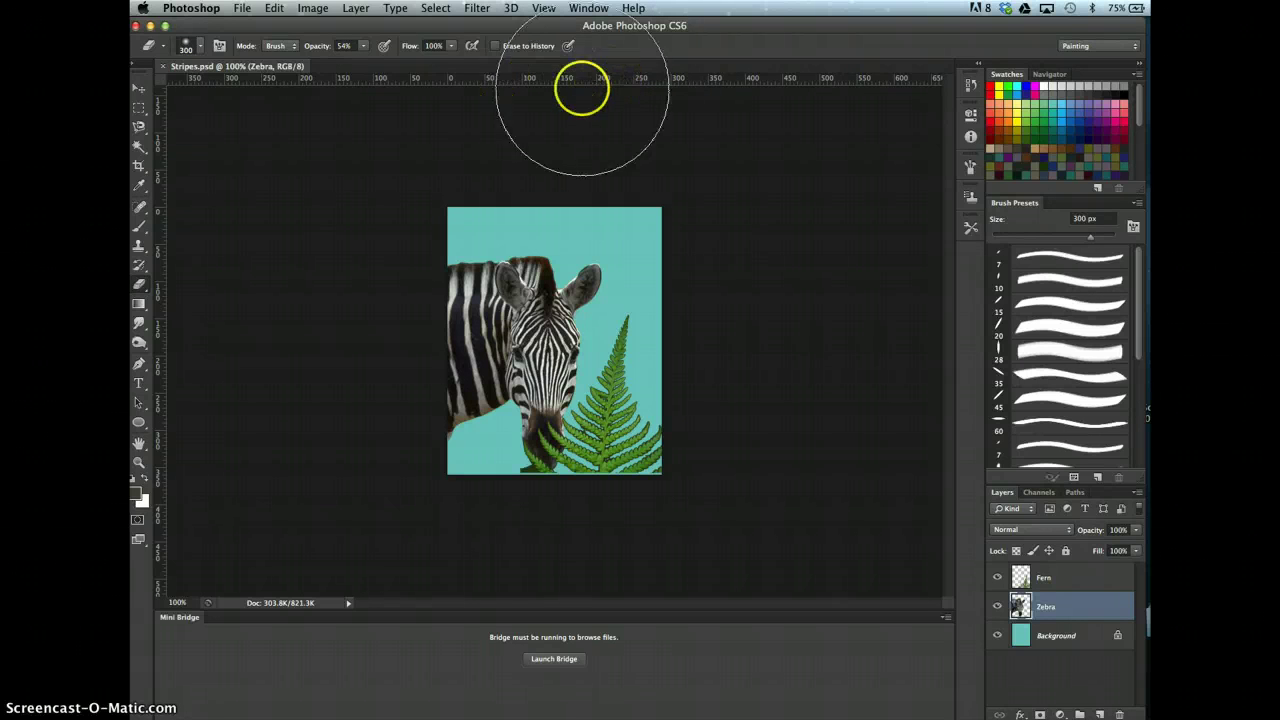
{"action": "key", "text": "bracketleft"}
{"action": "key", "text": "bracketleft"}
{"action": "key", "text": "bracketleft"}
{"action": "key", "text": "bracketleft"}
{"action": "key", "text": "bracketleft"}
{"action": "key", "text": "bracketleft"}
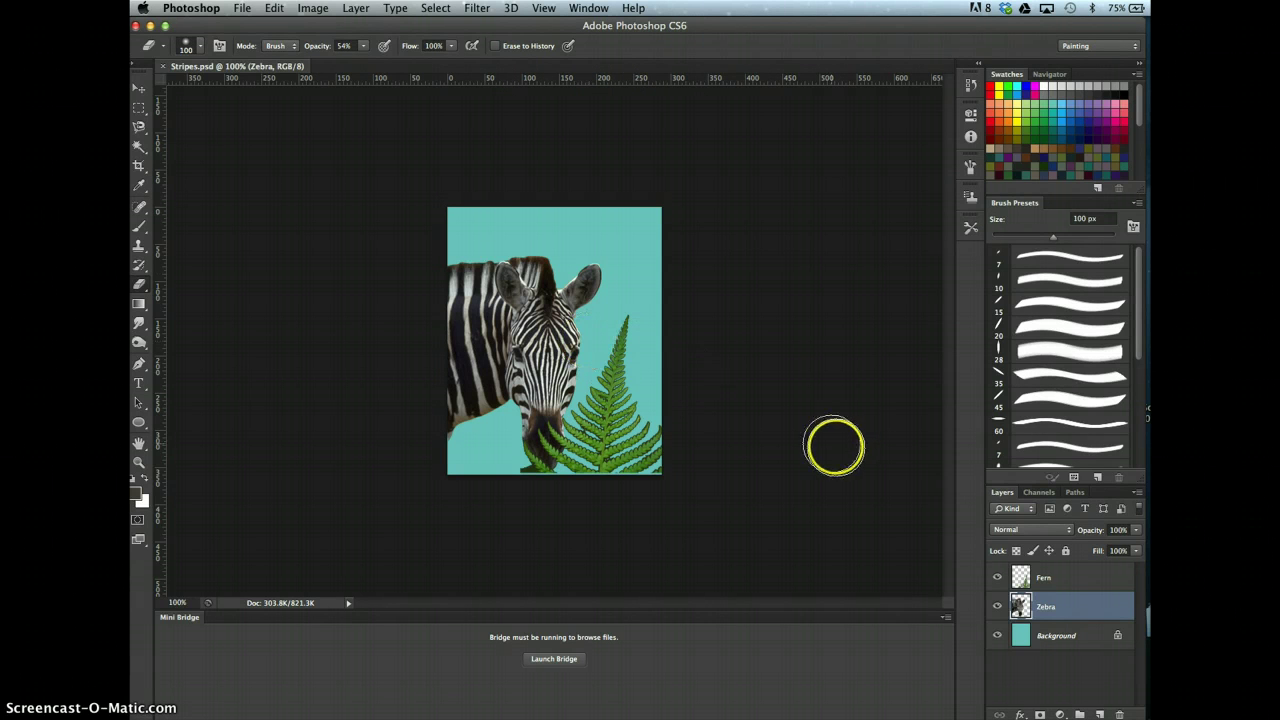
- Set the image zoom to 150%
{"action": "left_click", "coordinate": [172, 603]}
{"action": "left_click", "coordinate": [246, 628]}
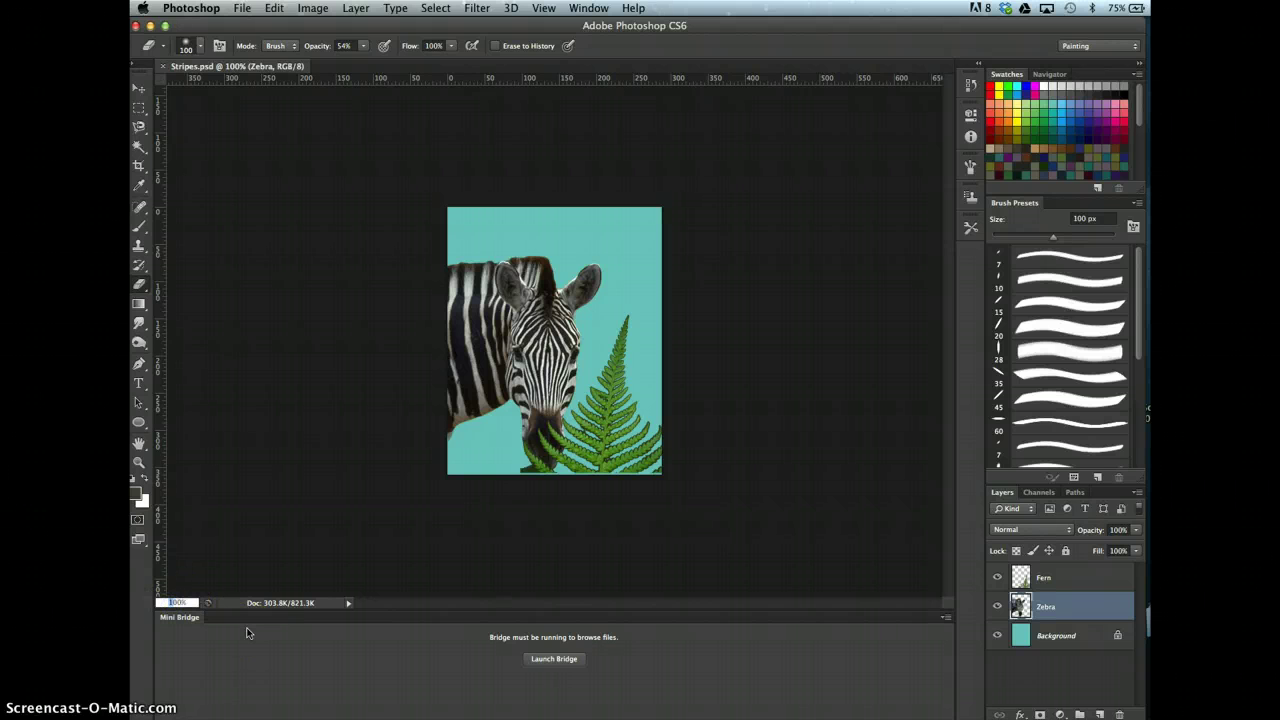
{"action": "key", "text": "Right"}
{"action": "key", "text": "BackSpace"}
{"action": "key", "text": "BackSpace"}
{"action": "key", "text": "BackSpace"}
{"action": "key", "text": "BackSpace"}
{"action": "type", "text": "150%"}
{"action": "key", "text": "Return"}
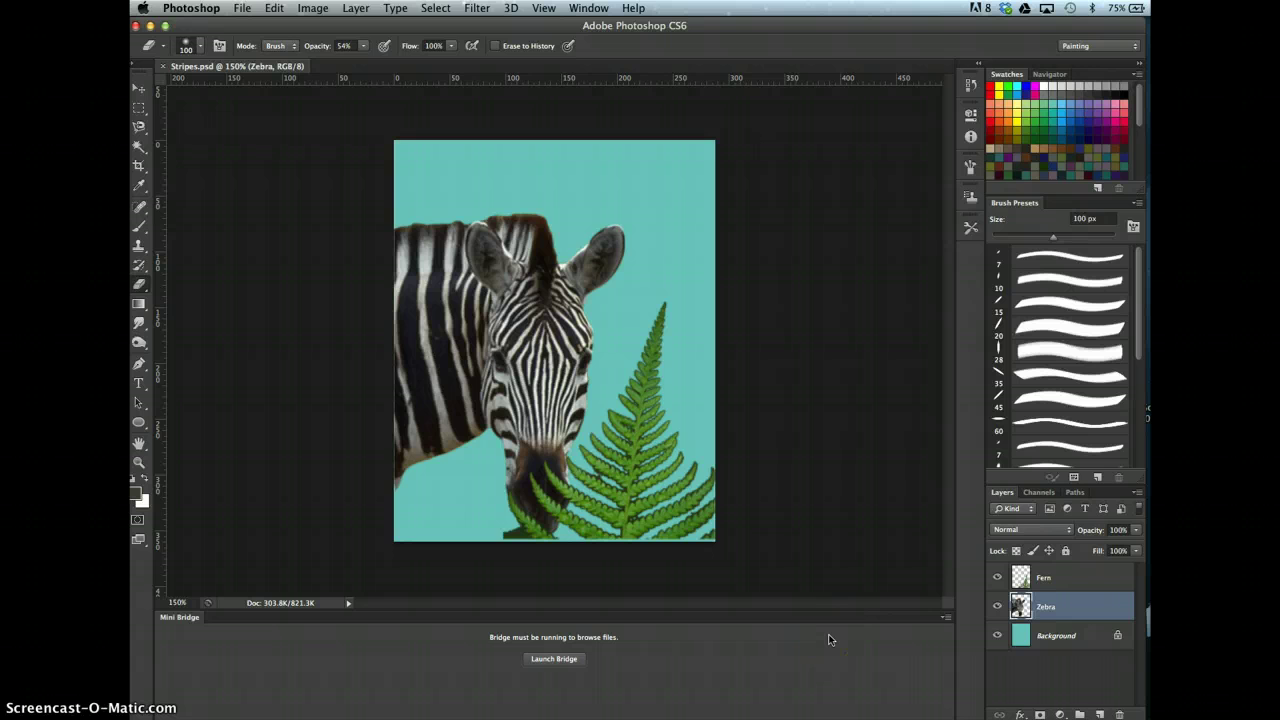
- Add a black text layer near the top of the image reading 'We must save'
{"action": "left_click", "coordinate": [970, 603]}
{"action": "left_click", "coordinate": [1051, 580]}
{"action": "left_click", "coordinate": [1135, 494]}
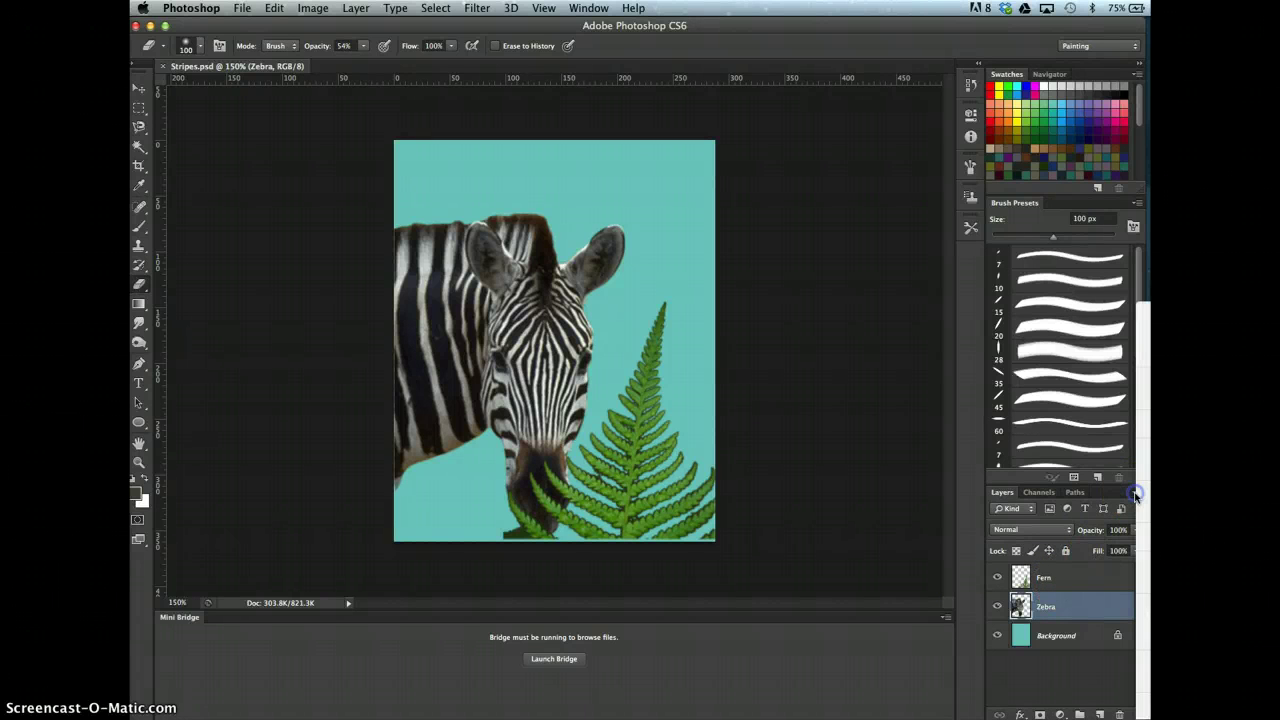
{"action": "left_click", "coordinate": [1051, 460]}
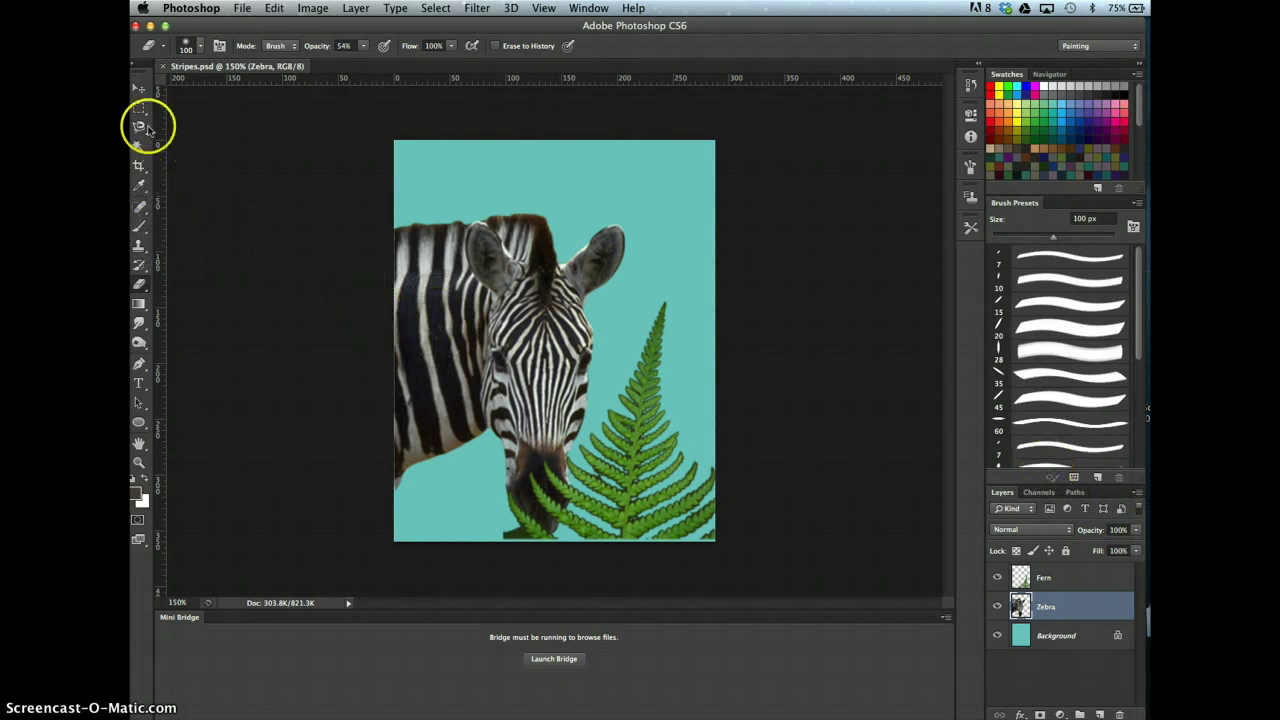
{"action": "left_click", "coordinate": [140, 383]}
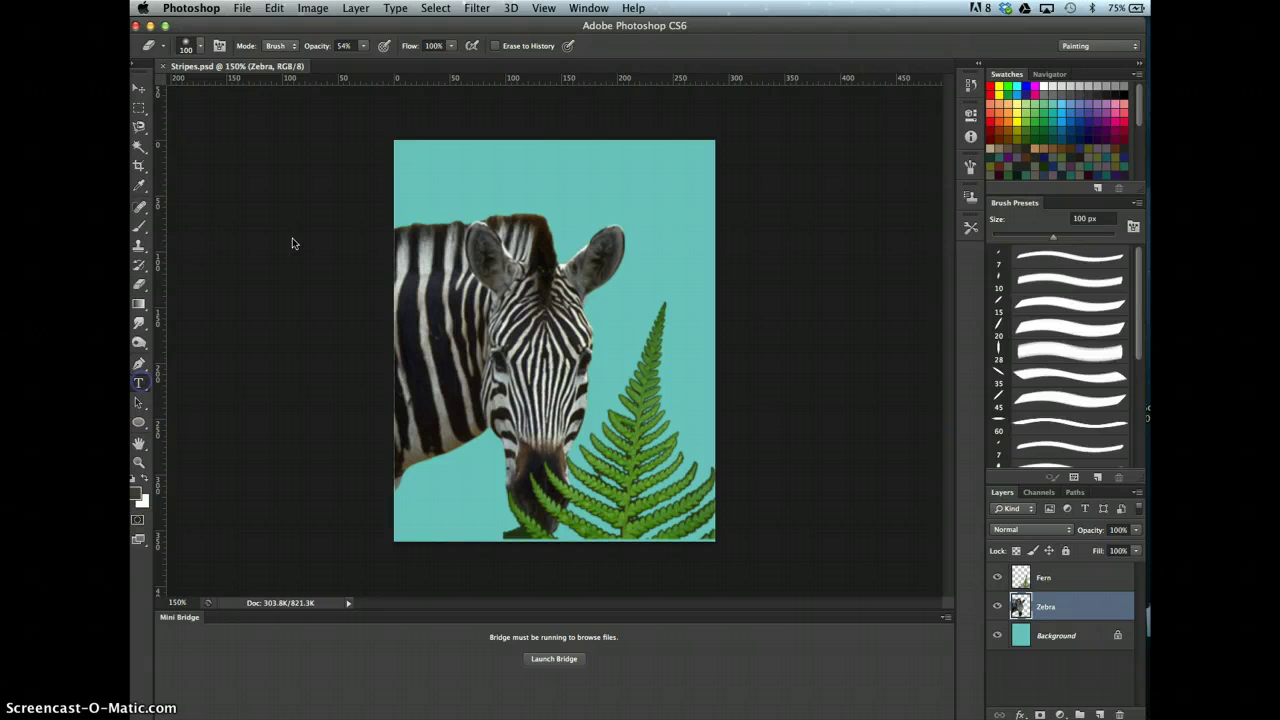
{"action": "left_click", "coordinate": [427, 177]}
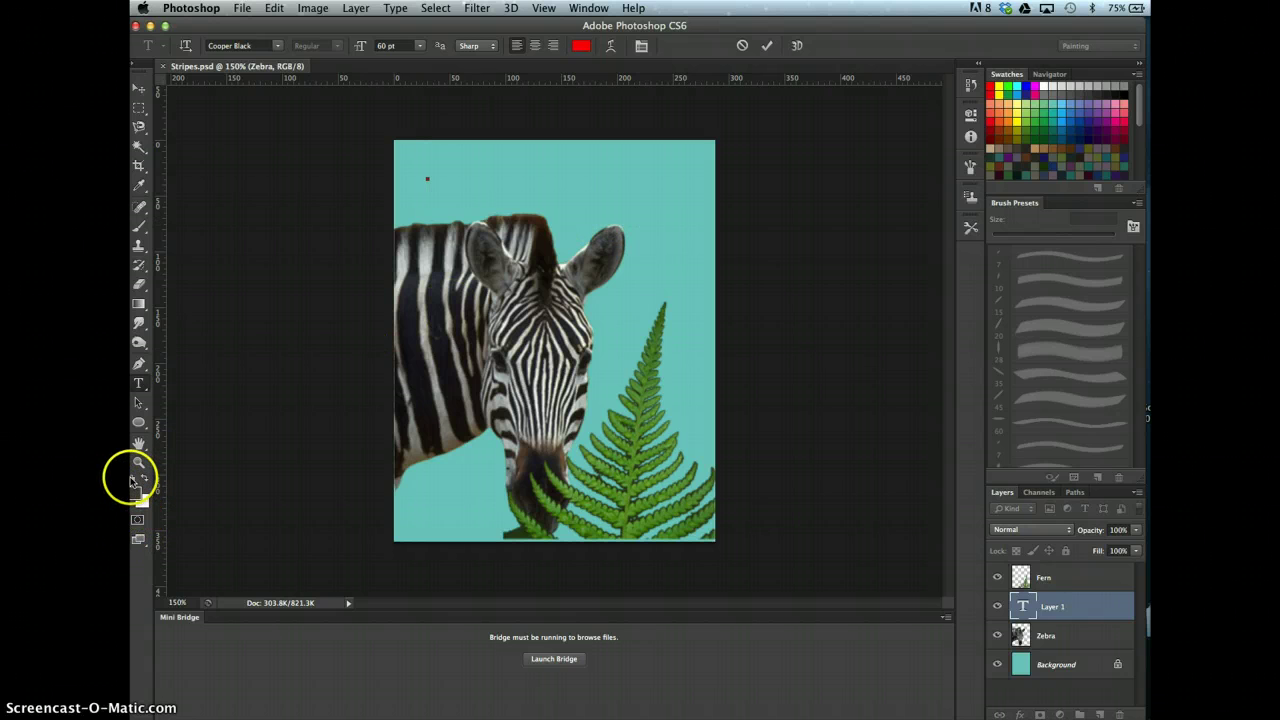
{"action": "left_click", "coordinate": [133, 481]}
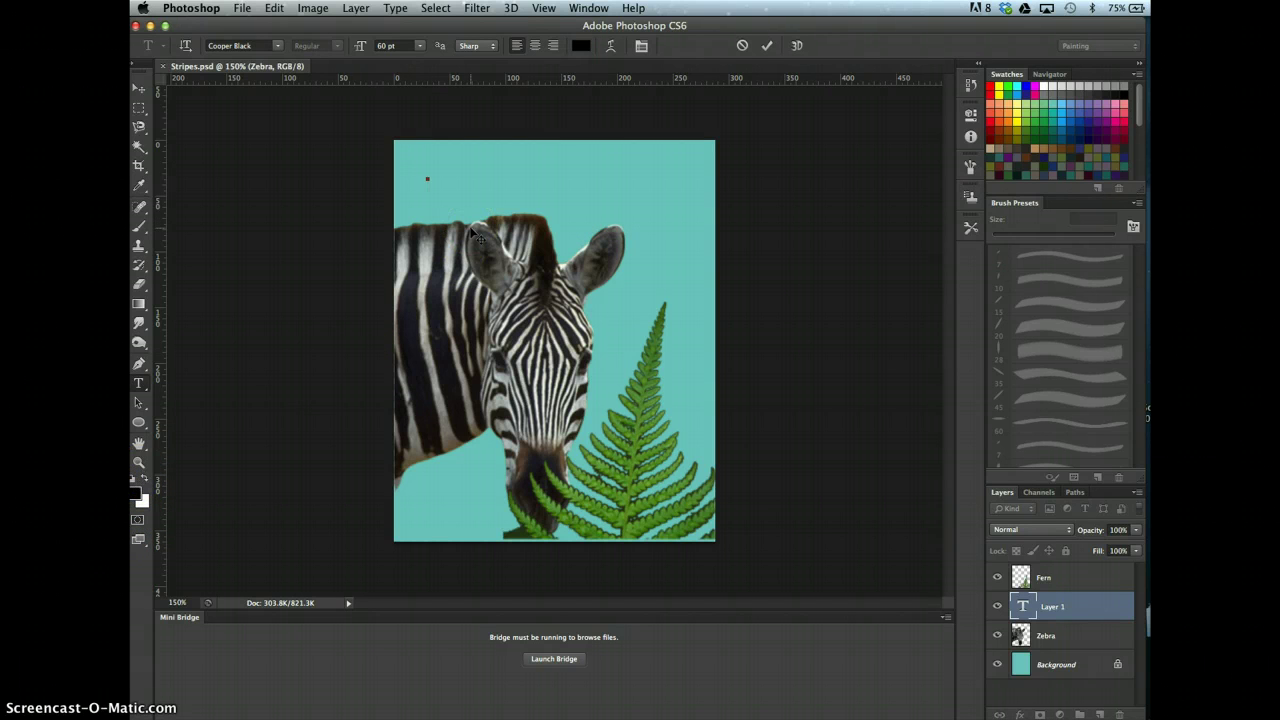
{"action": "type", "text": "We"}
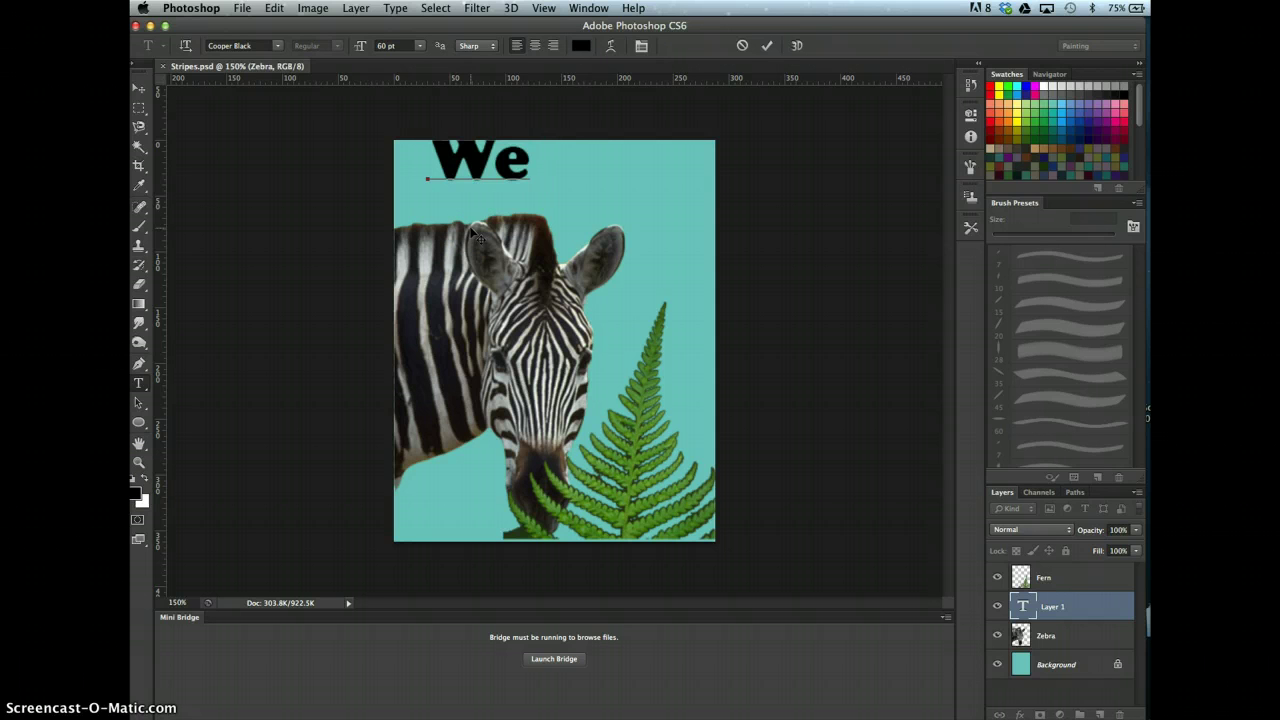
{"action": "type", "text": " must"}
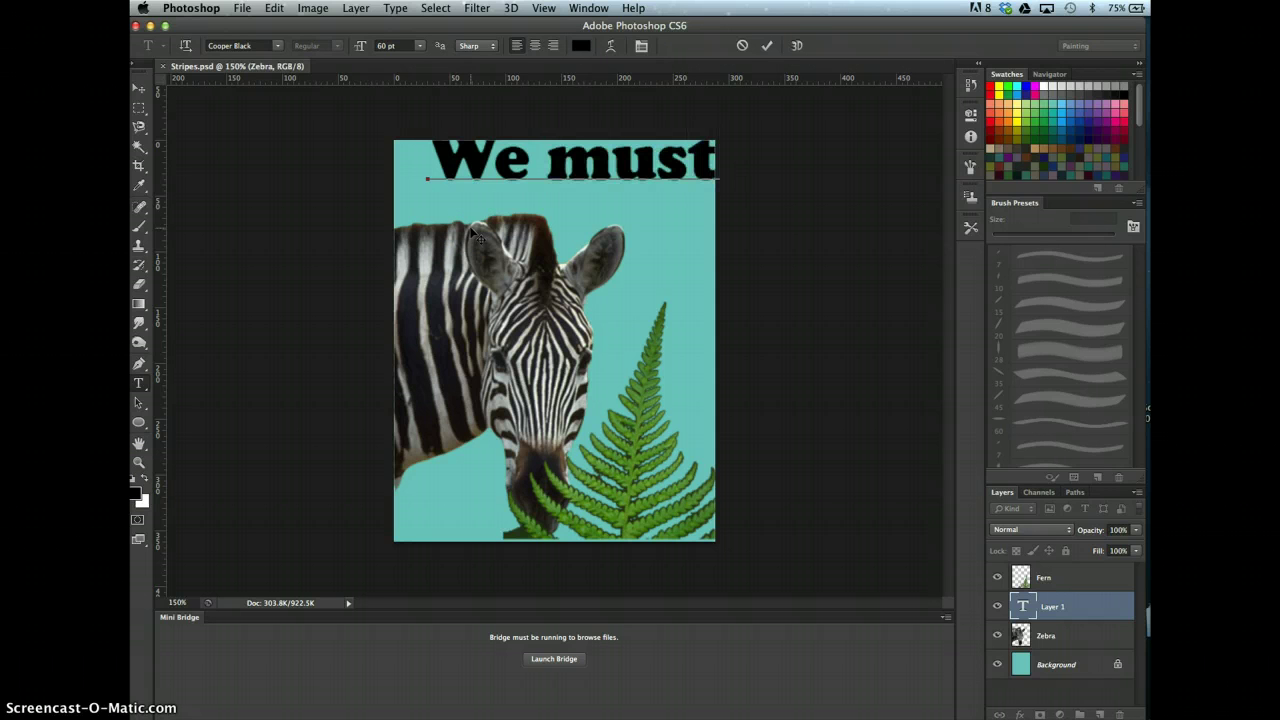
{"action": "type", "text": " save"}
- Select all the headline text and reduce its font size in steps
{"action": "key", "text": "super+a"}
{"action": "key", "text": "super+shift+comma"}
{"action": "key", "text": "super+shift+comma"}
{"action": "key", "text": "super+shift+comma"}
{"action": "key", "text": "super+shift+comma"}
{"action": "key", "text": "super+shift+comma"}
{"action": "key", "text": "super+shift+comma"}
{"action": "key", "text": "super+shift+comma"}
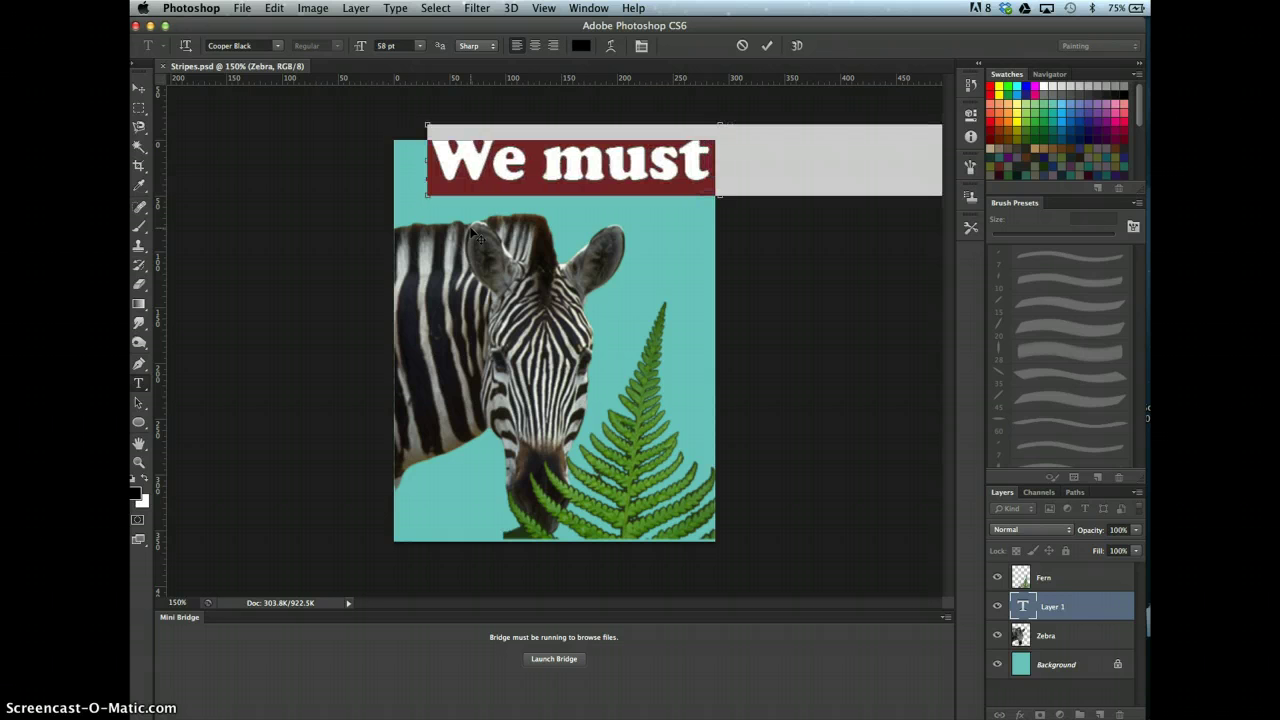
{"action": "key", "text": "super+shift+comma"}
{"action": "key", "text": "super+shift+comma"}
{"action": "key", "text": "super+shift+comma"}
{"action": "key", "text": "super+shift+comma"}
{"action": "key", "text": "super+shift+comma"}
{"action": "key", "text": "super+shift+comma"}
{"action": "key", "text": "super+shift+comma"}
{"action": "key", "text": "super+shift+comma"}
{"action": "key", "text": "super+shift+comma"}
{"action": "key", "text": "super+shift+comma"}
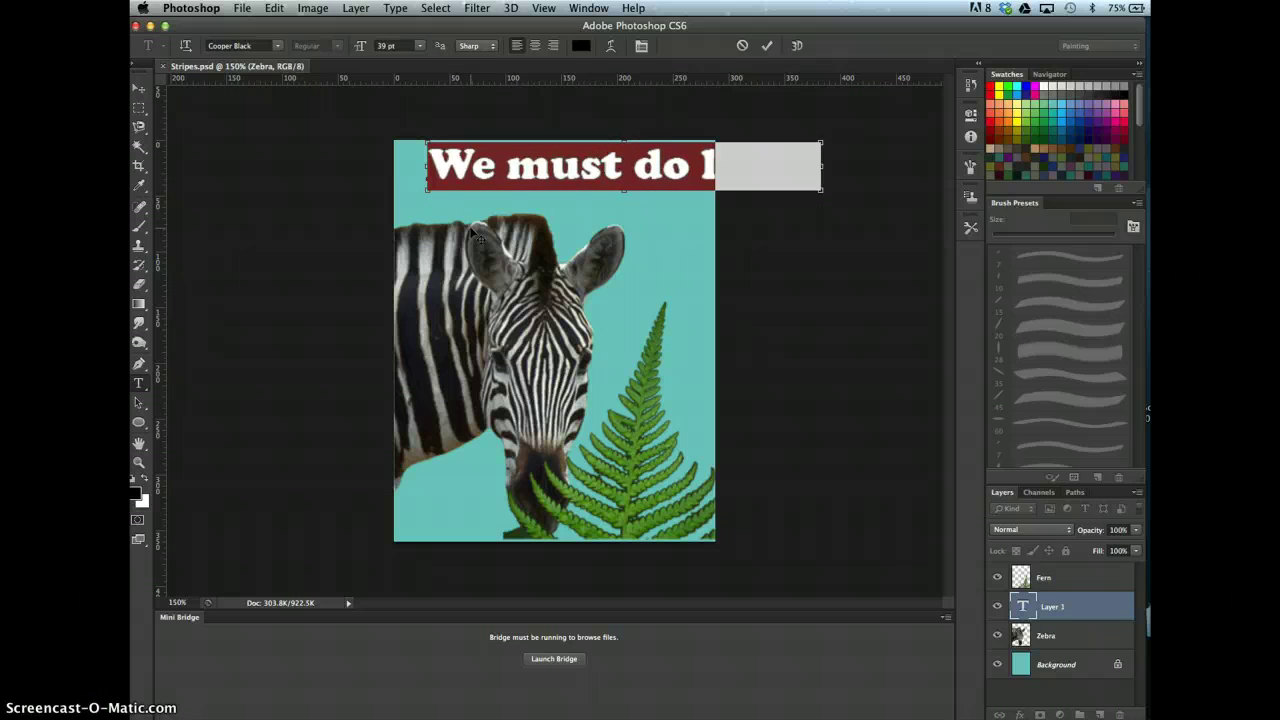
- Reduce the headline to 25 pt and set it in the dwerneck font
{"action": "key", "text": "super+shift+comma"}
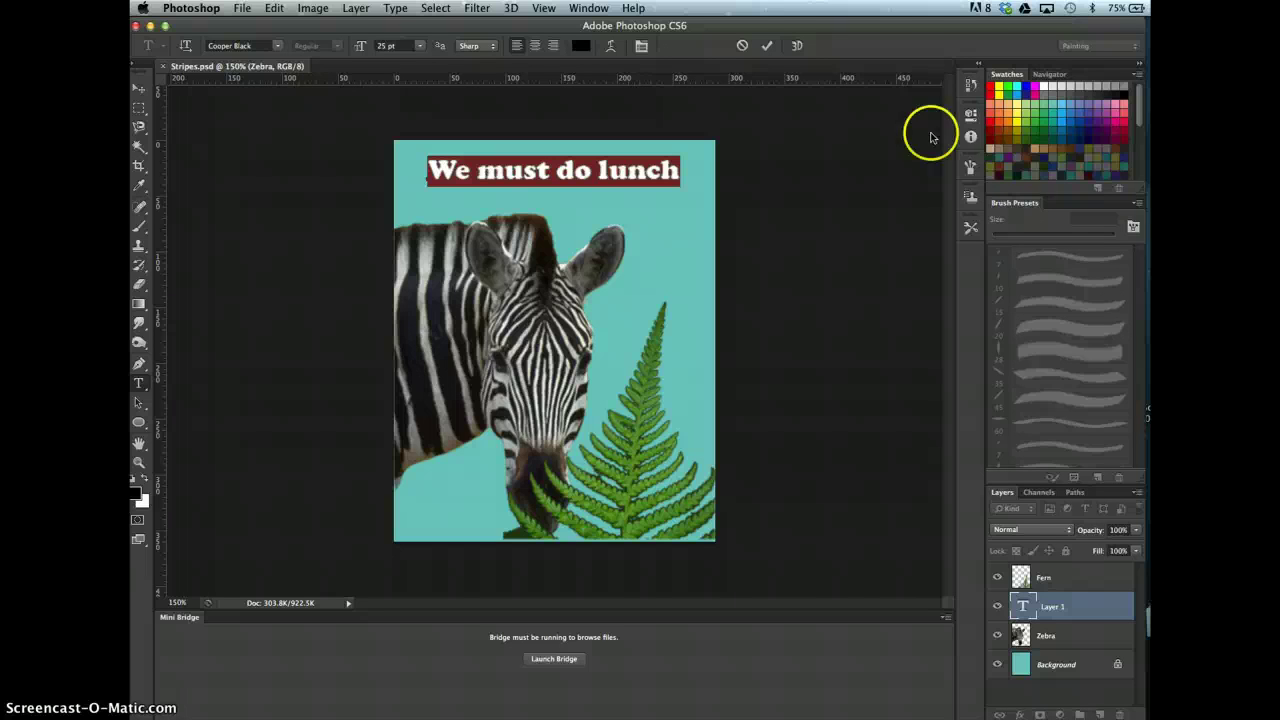
{"action": "left_click", "coordinate": [258, 45]}
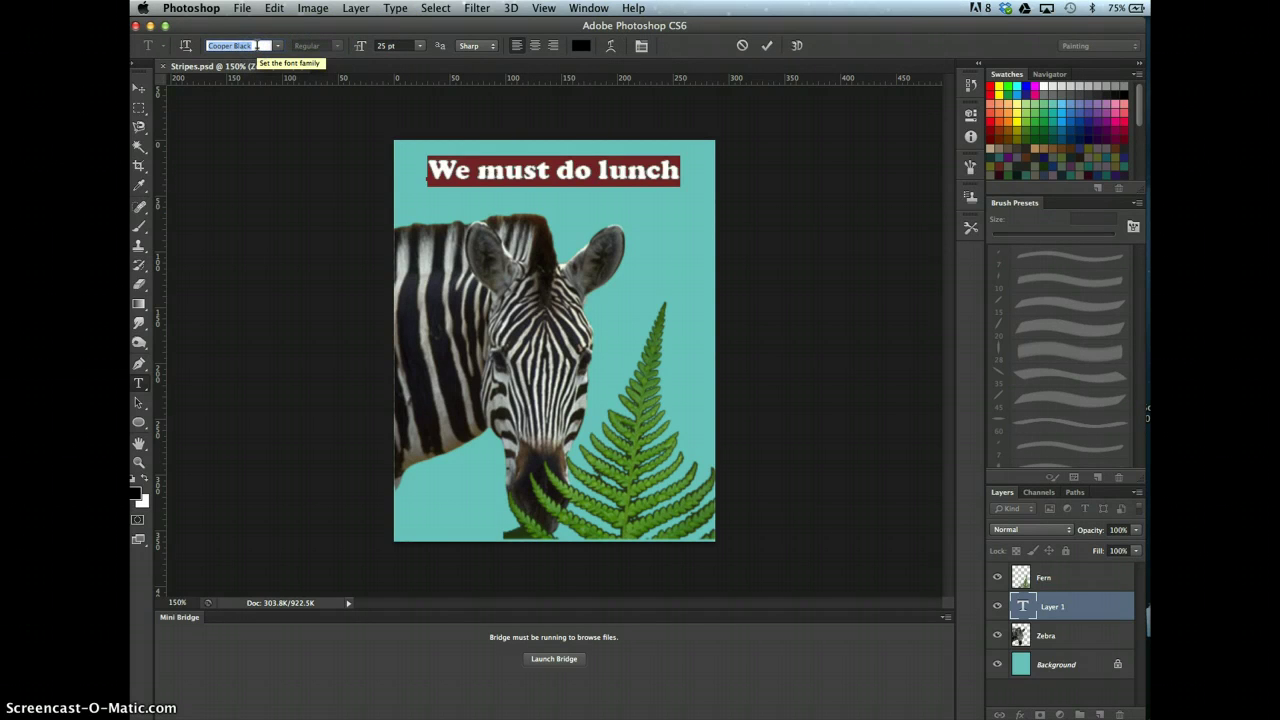
{"action": "left_click", "coordinate": [277, 45]}
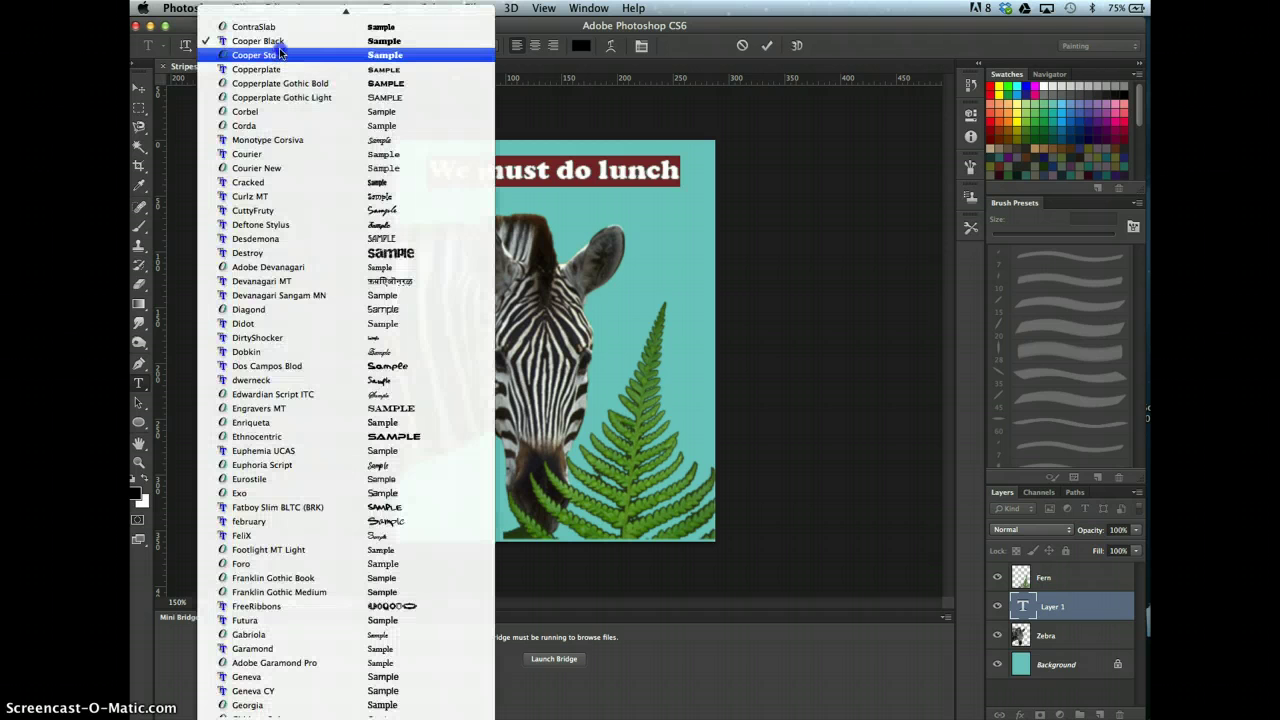
{"action": "left_click", "coordinate": [305, 380]}
{"action": "key", "text": "Down"}
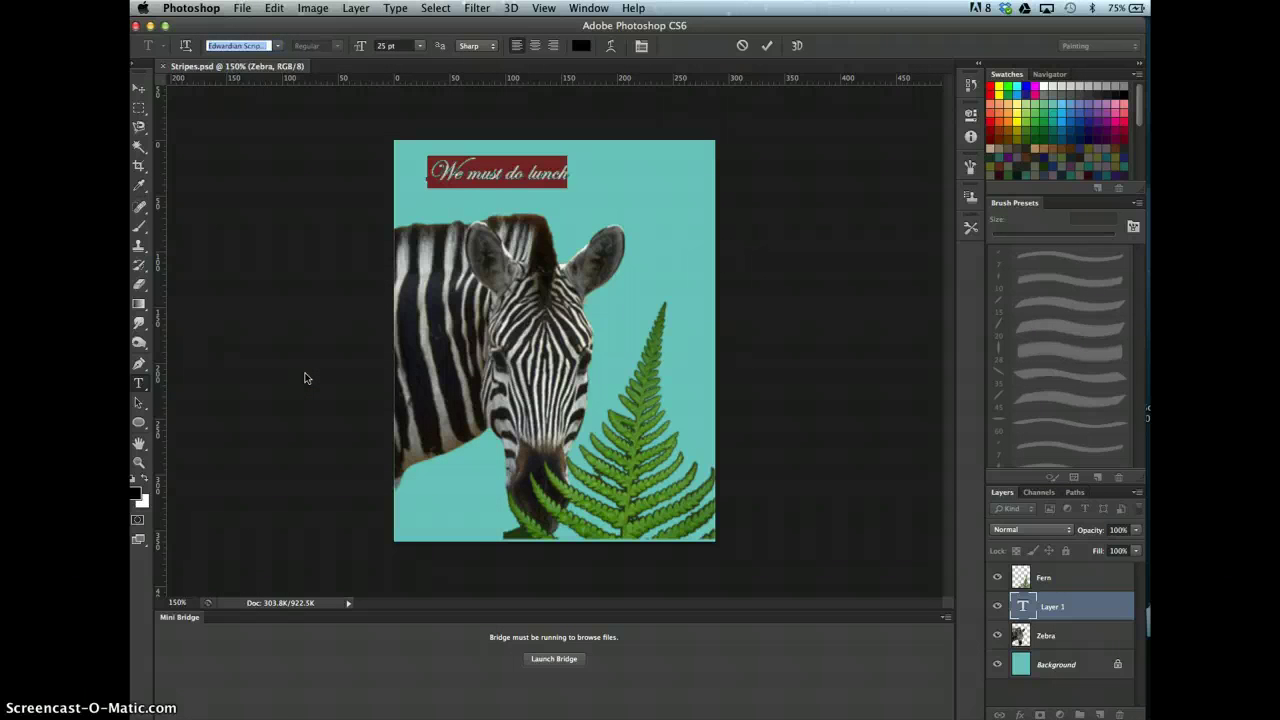
{"action": "key", "text": "Up"}
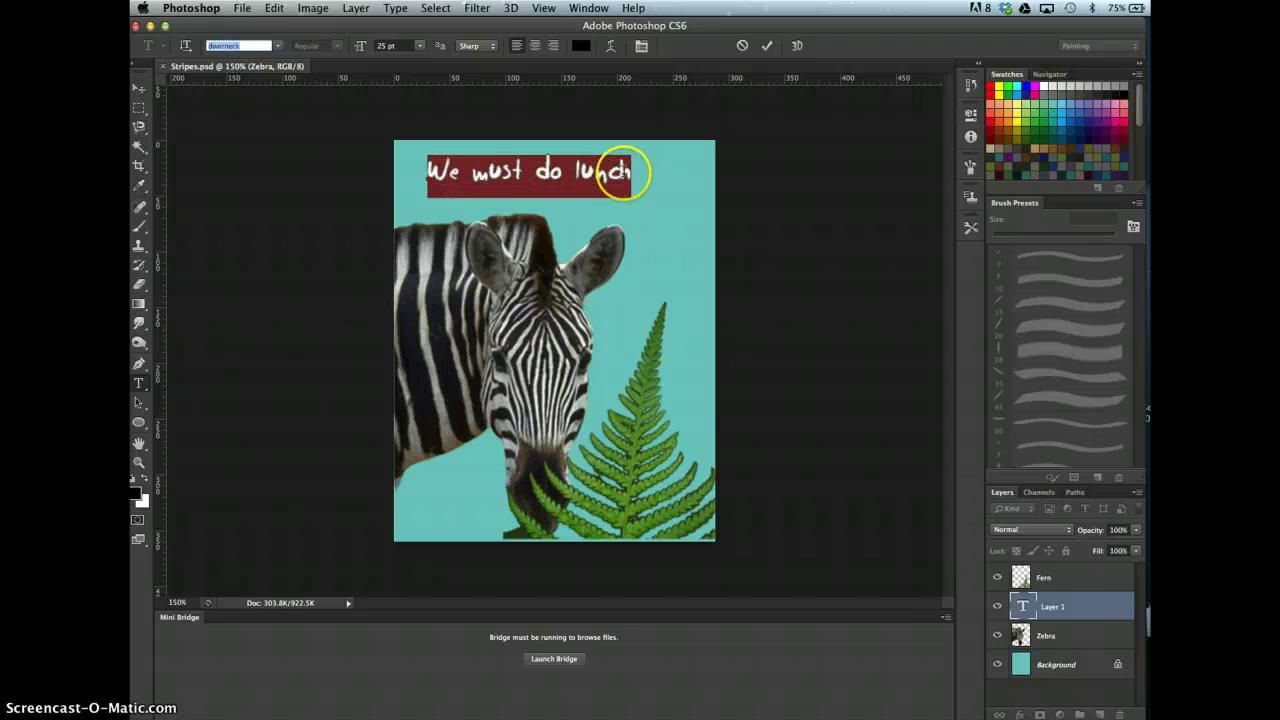
{"action": "left_click", "coordinate": [628, 171]}
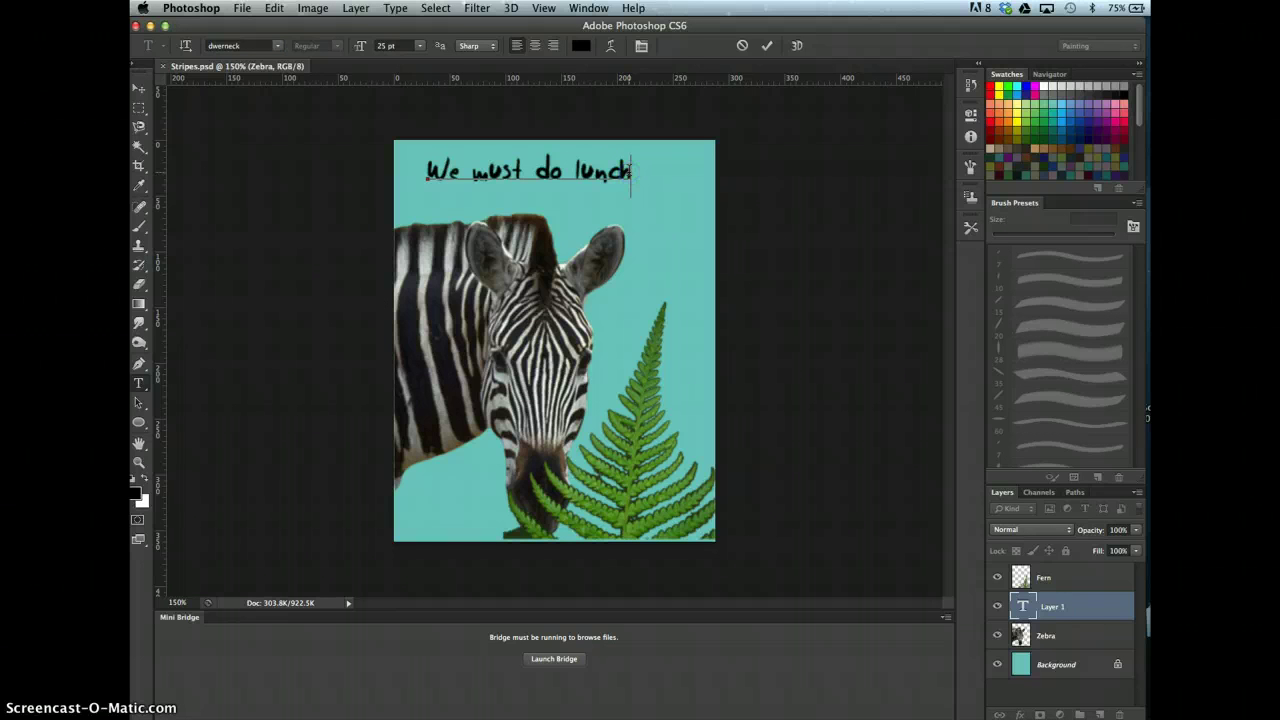
- Add '!' after 'lunch', commit the headline, and select the Zebra layer
{"action": "type", "text": "!"}
{"action": "left_click", "coordinate": [1080, 607]}
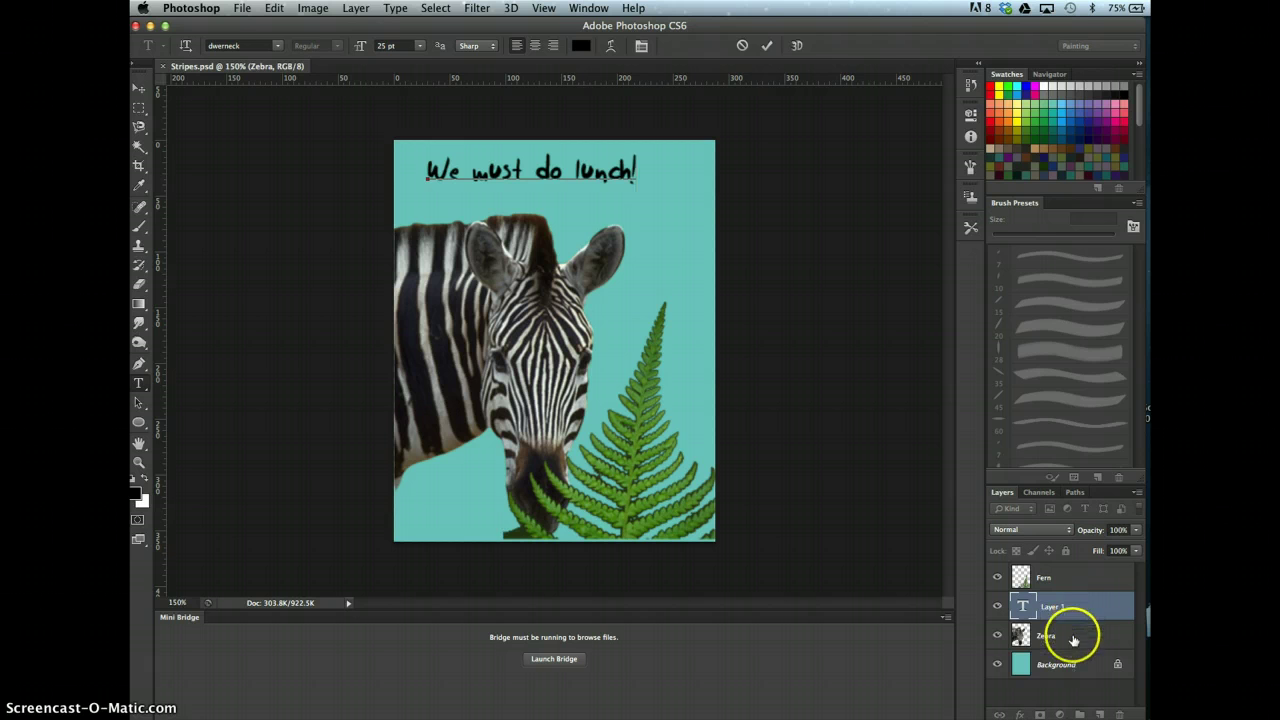
{"action": "left_click", "coordinate": [1070, 636]}
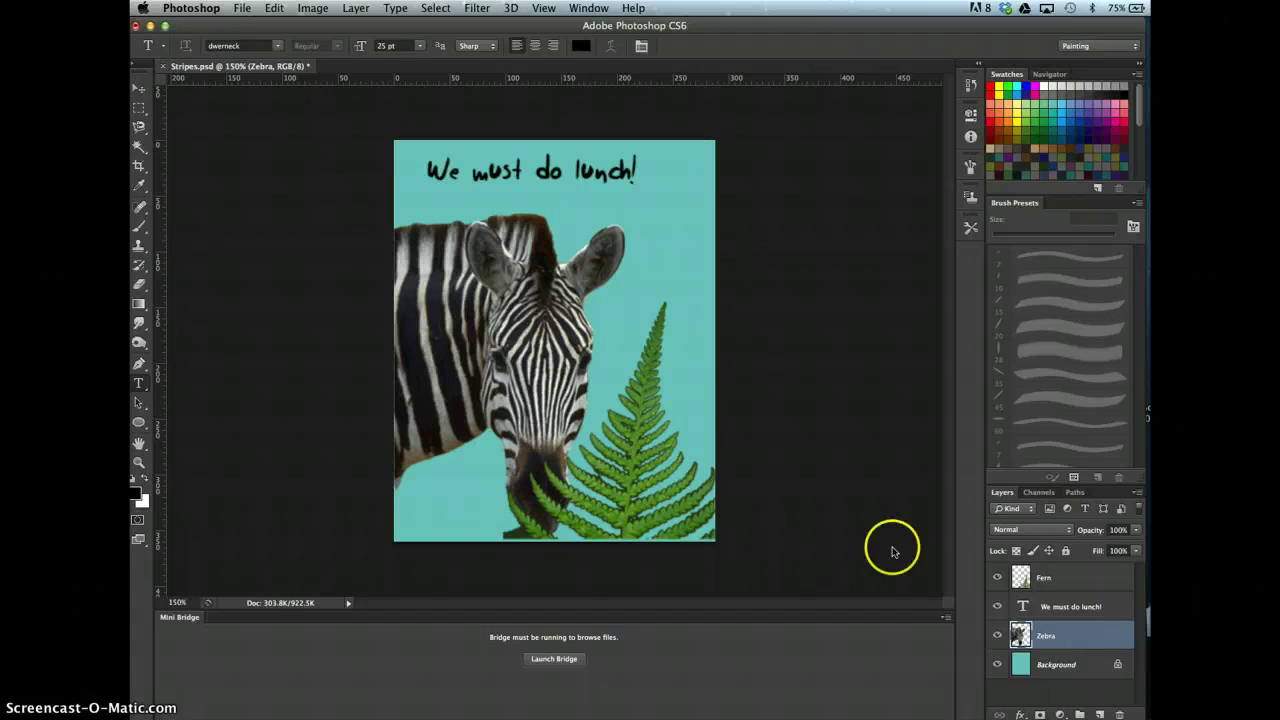
- Choose the Elliptical Marquee Tool with a 5 px feather
{"action": "left_click", "coordinate": [140, 108]}
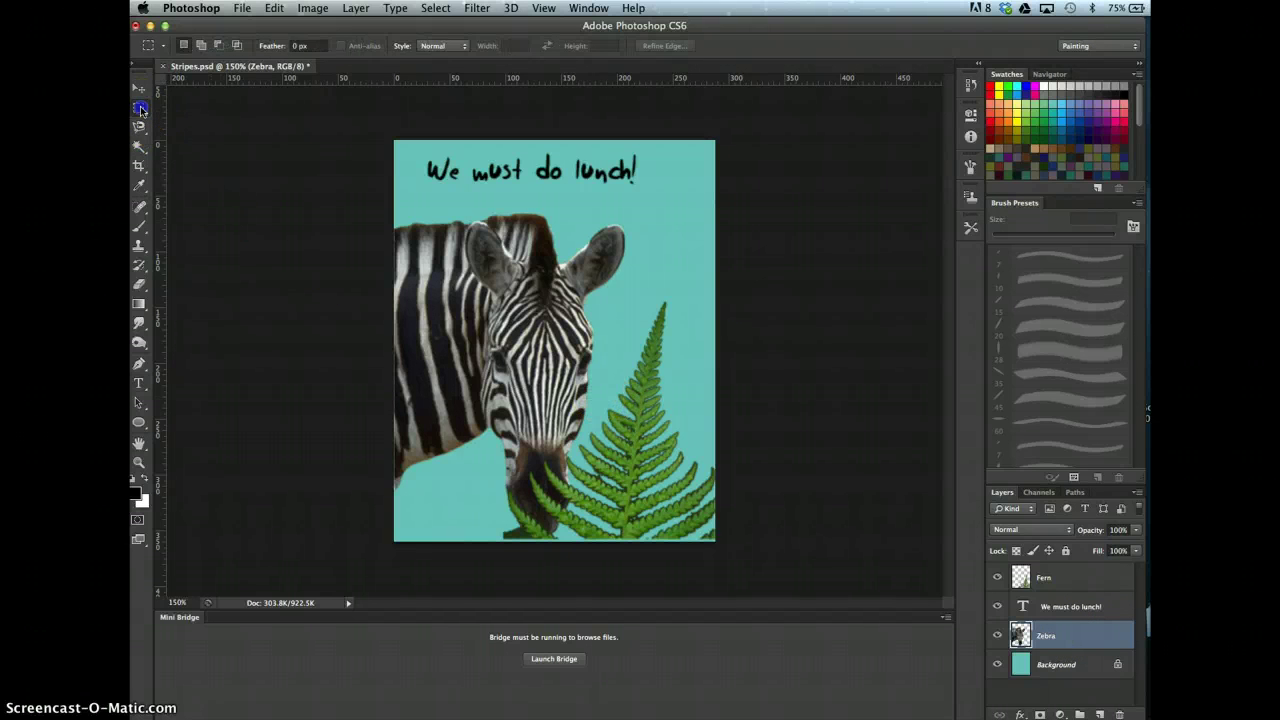
{"action": "left_click", "coordinate": [141, 110]}
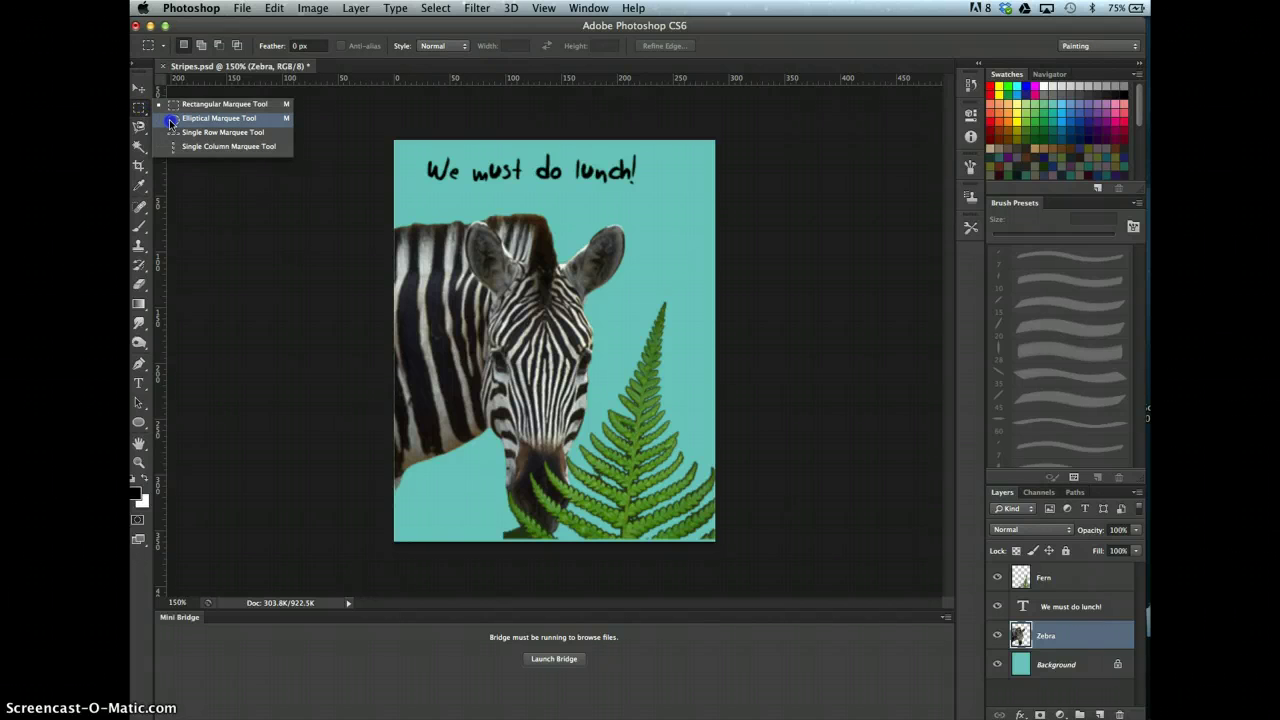
{"action": "left_click", "coordinate": [171, 121]}
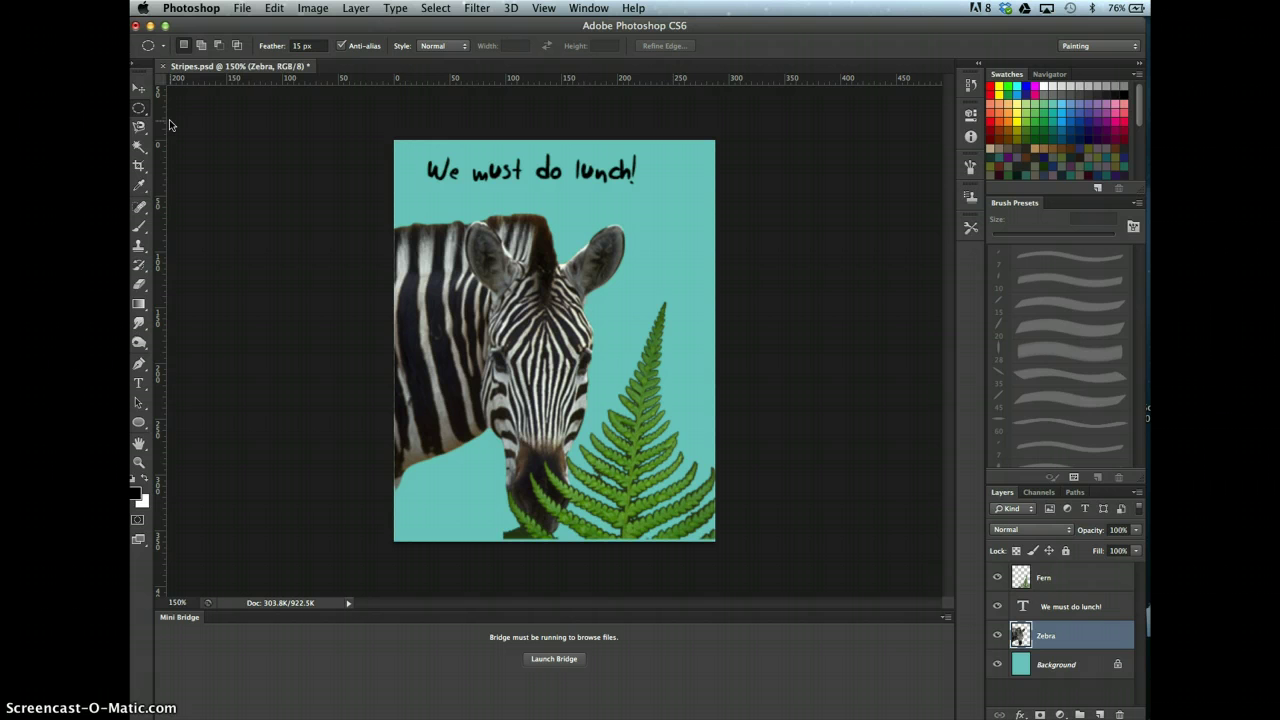
{"action": "left_click", "coordinate": [296, 46]}
{"action": "left_click", "coordinate": [298, 45]}
{"action": "type", "text": "5"}
{"action": "key", "text": "Return"}
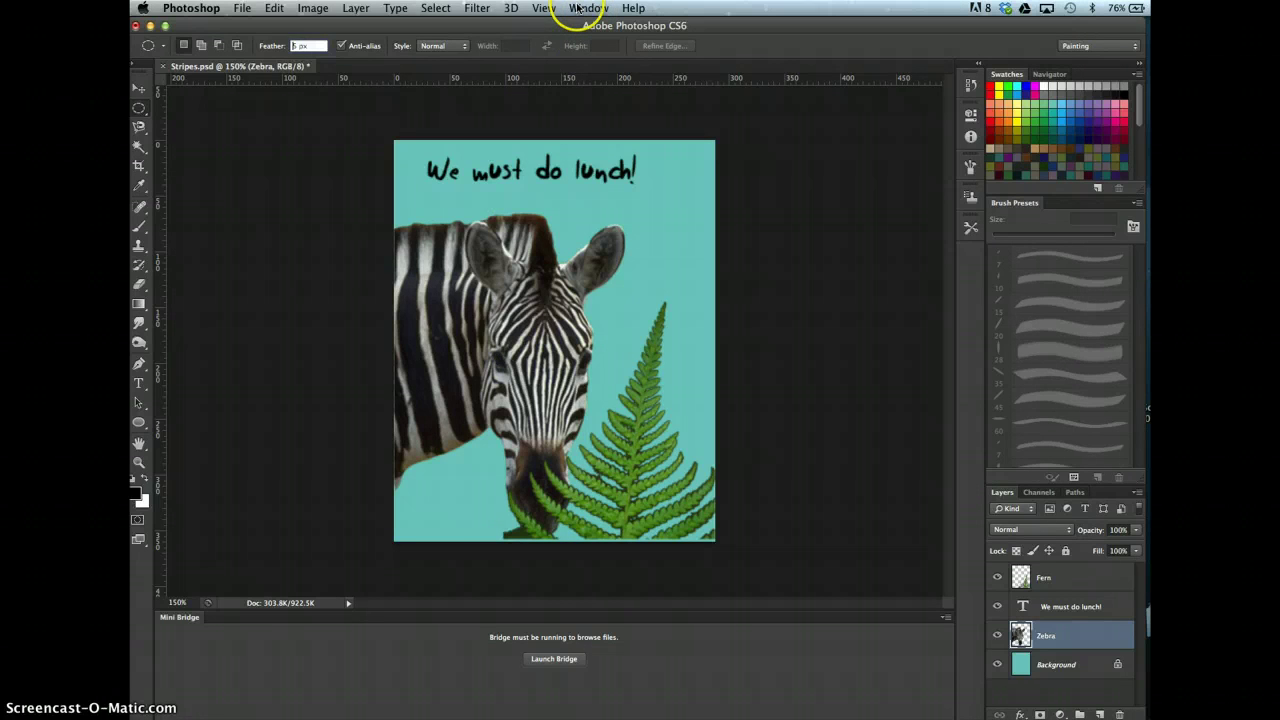
- Show the Info panel and drag a feathered oval around the zebra's head
{"action": "left_click", "coordinate": [541, 7]}
{"action": "mouse_move", "coordinate": [589, 8]}
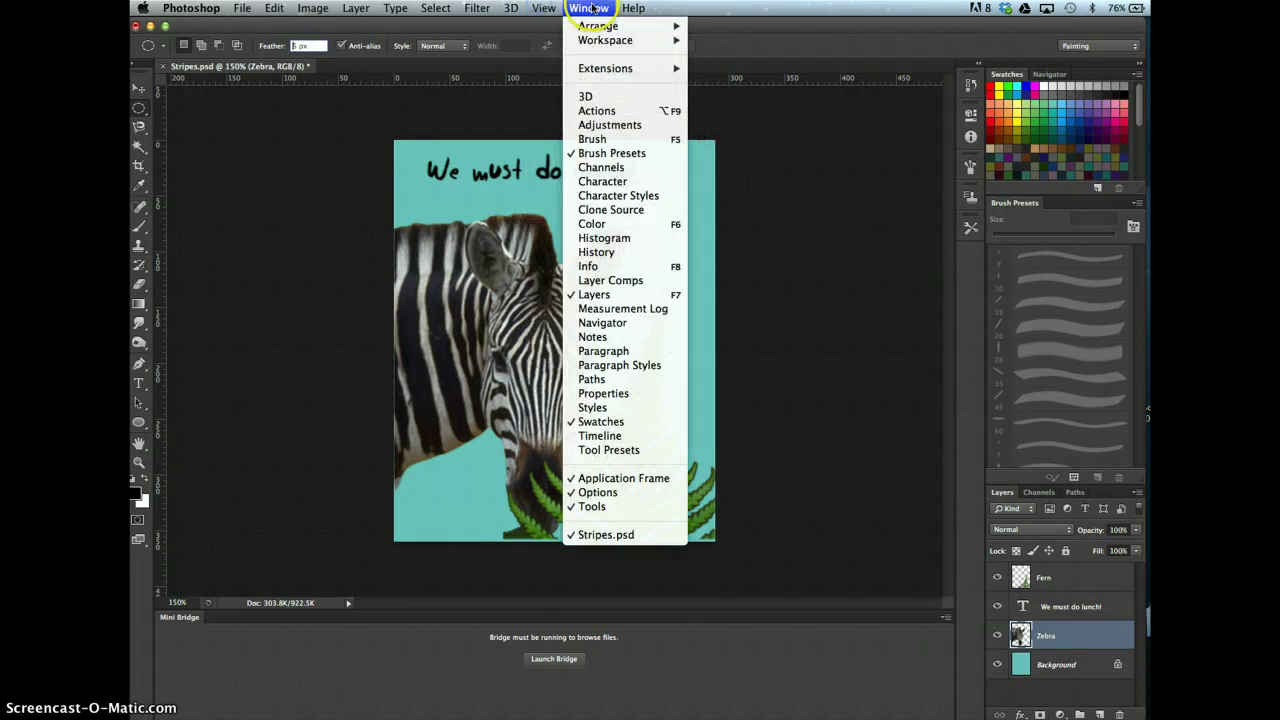
{"action": "left_click", "coordinate": [588, 266]}
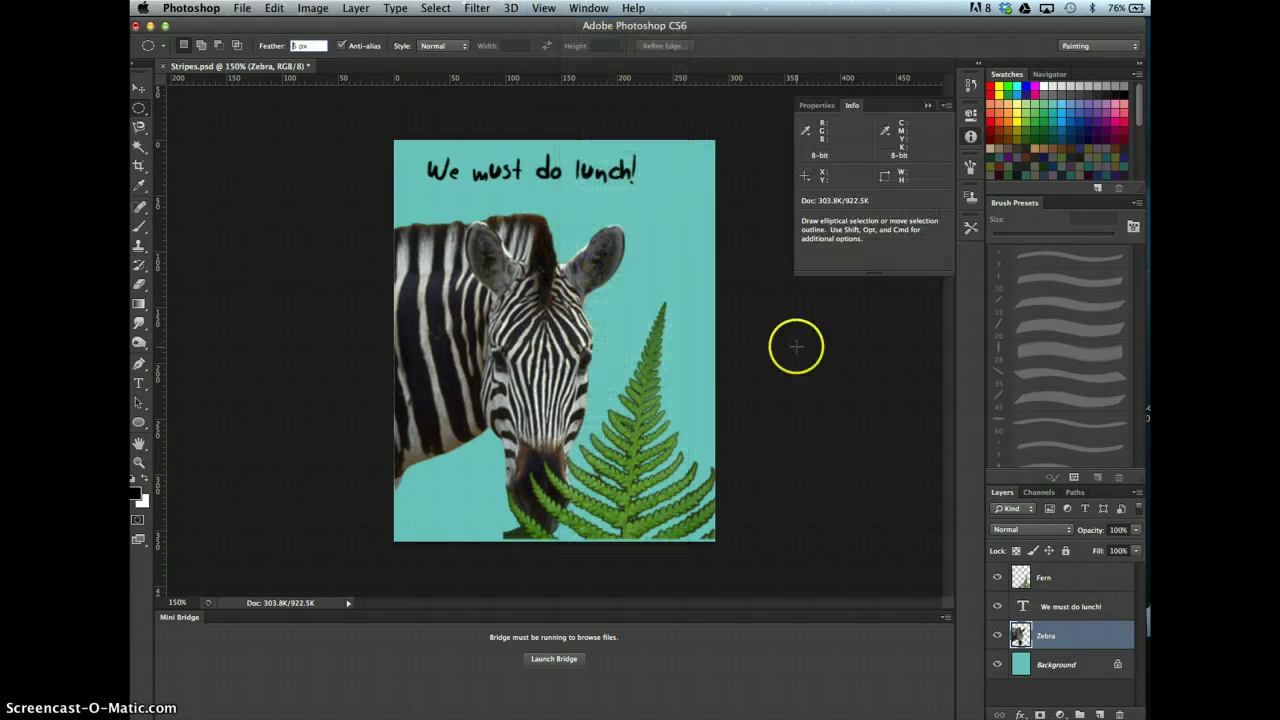
{"action": "left_click", "coordinate": [431, 177]}
{"action": "left_click_drag", "start_coordinate": [431, 177], "coordinate": [661, 531]}
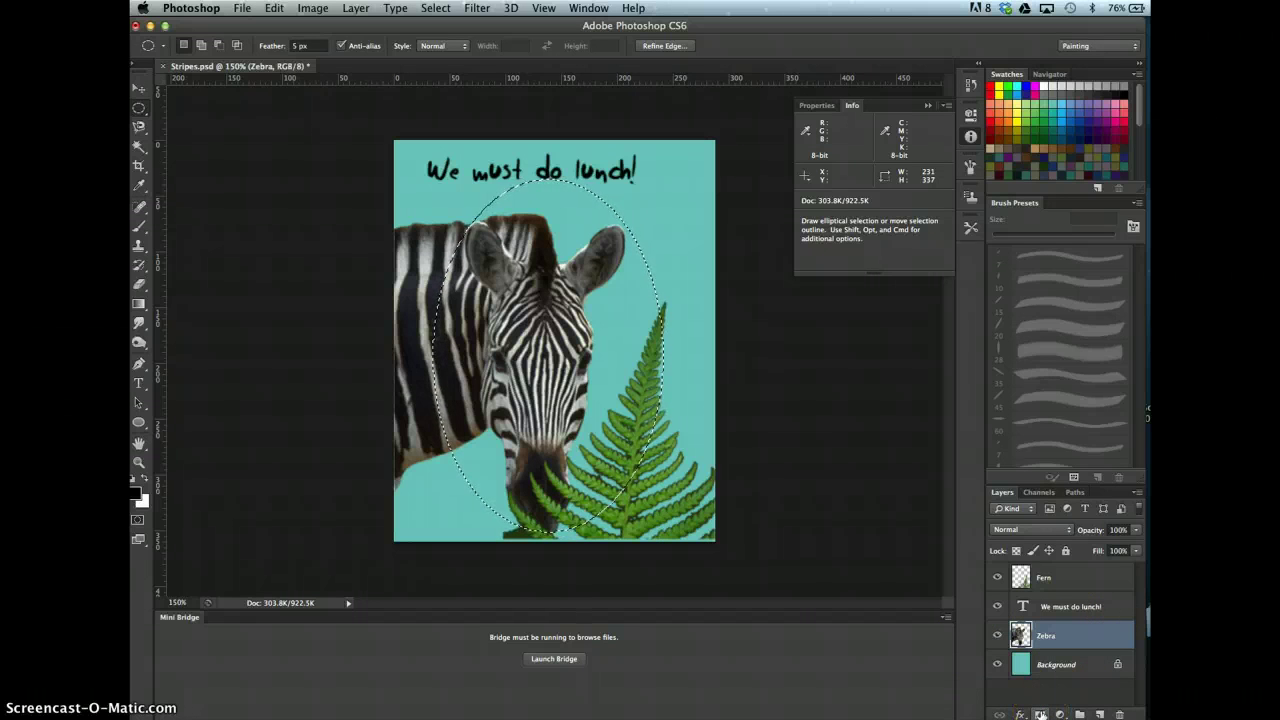
- Mask the Zebra layer to the oval selection, then save Stripes.psd
{"action": "left_click", "coordinate": [1041, 714]}
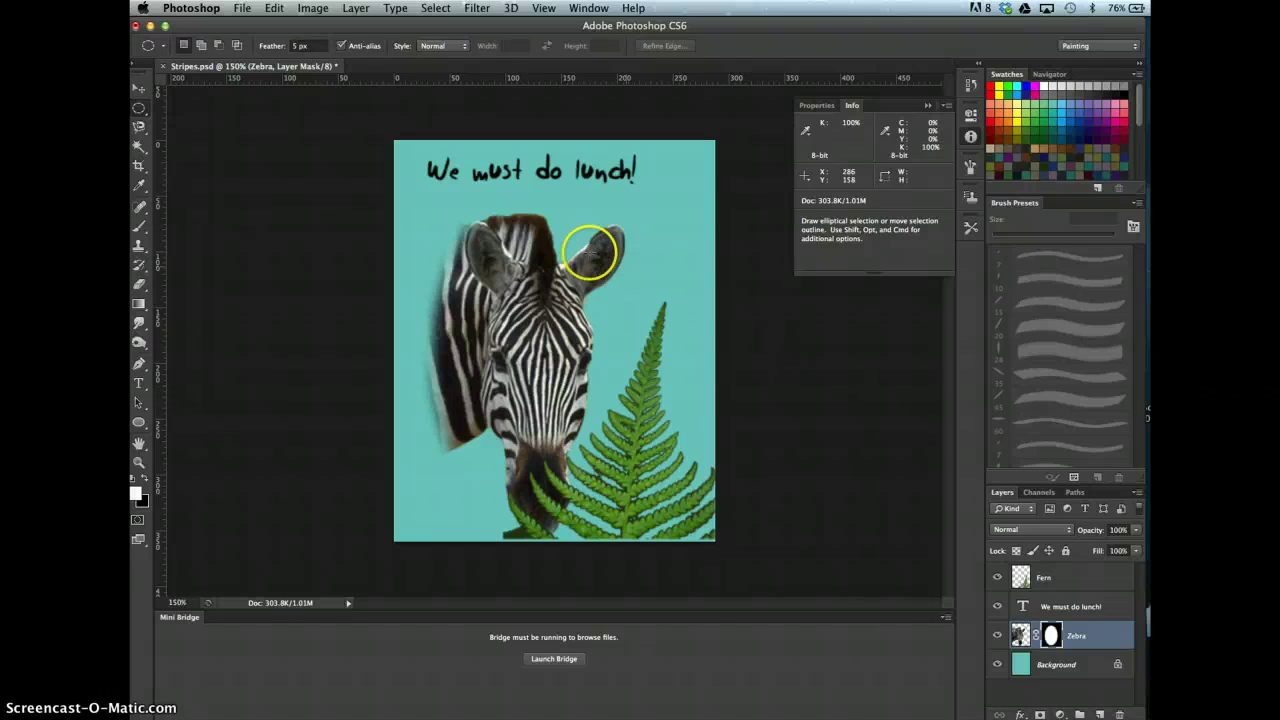
{"action": "left_click", "coordinate": [242, 8]}
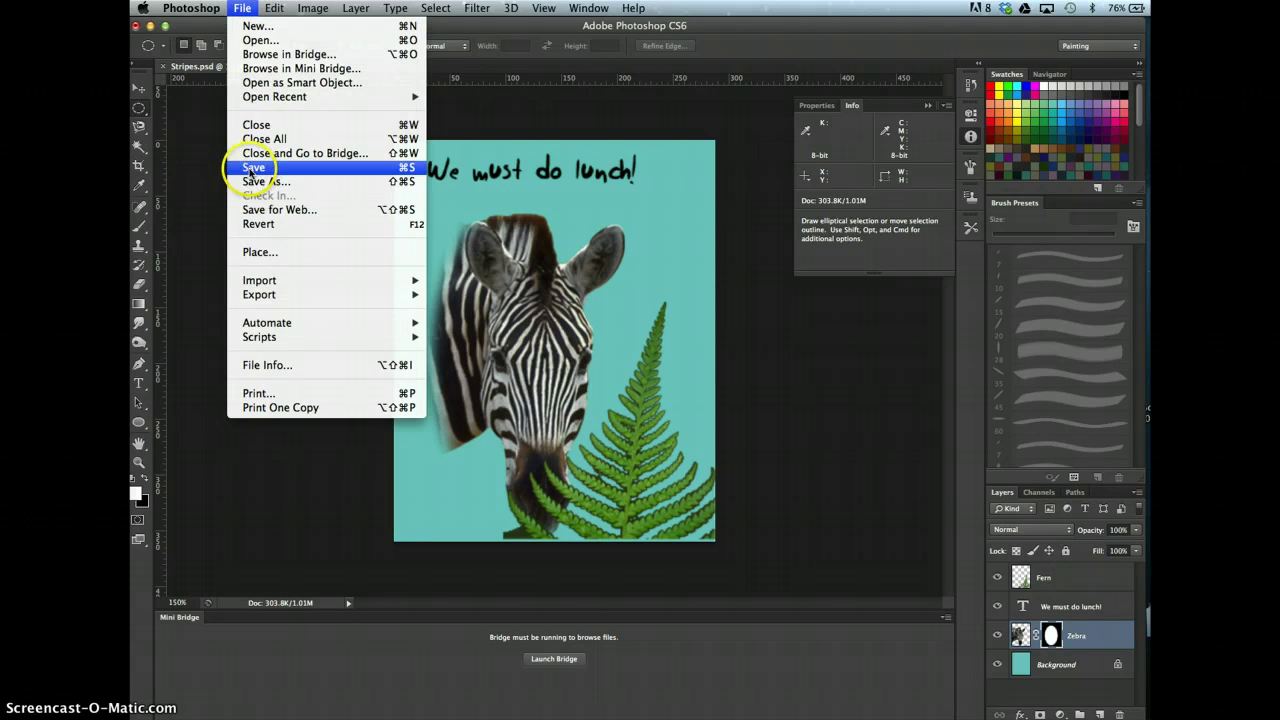
{"action": "left_click", "coordinate": [250, 167]}
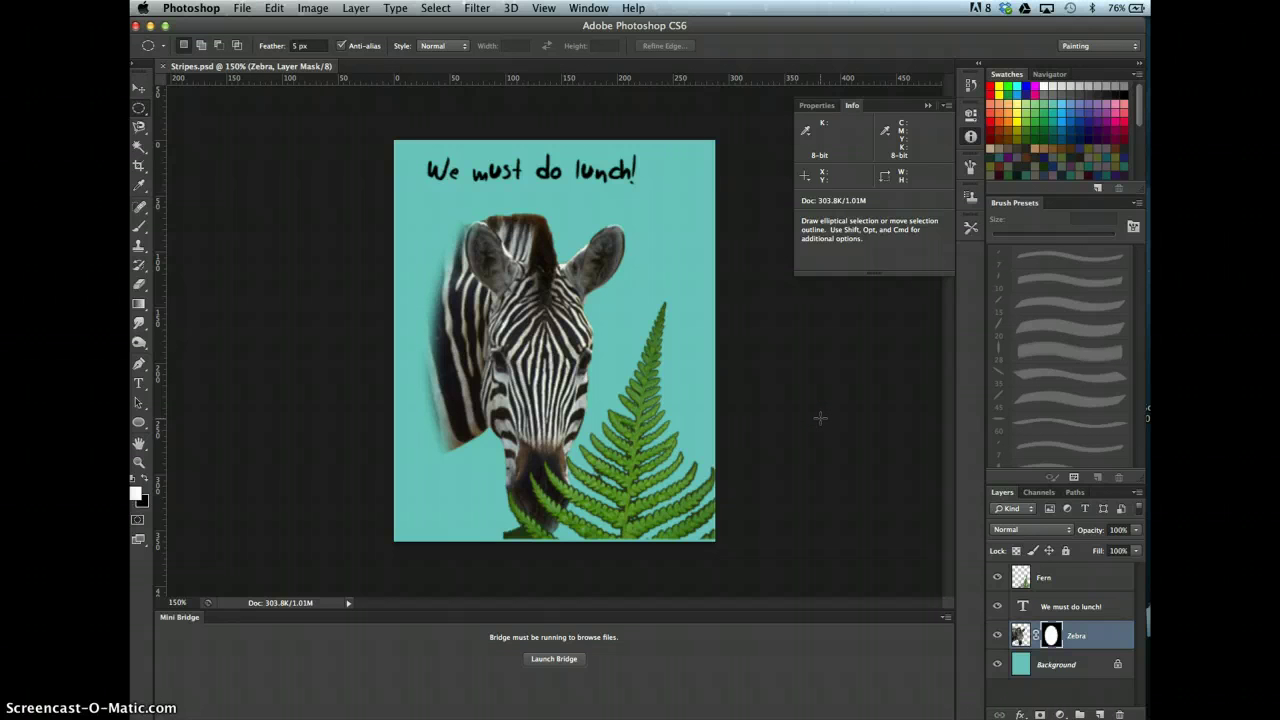
- Select the Brush tool and adjust its size to 50 px
{"action": "key", "text": "XF86MonBrightnessUp"}
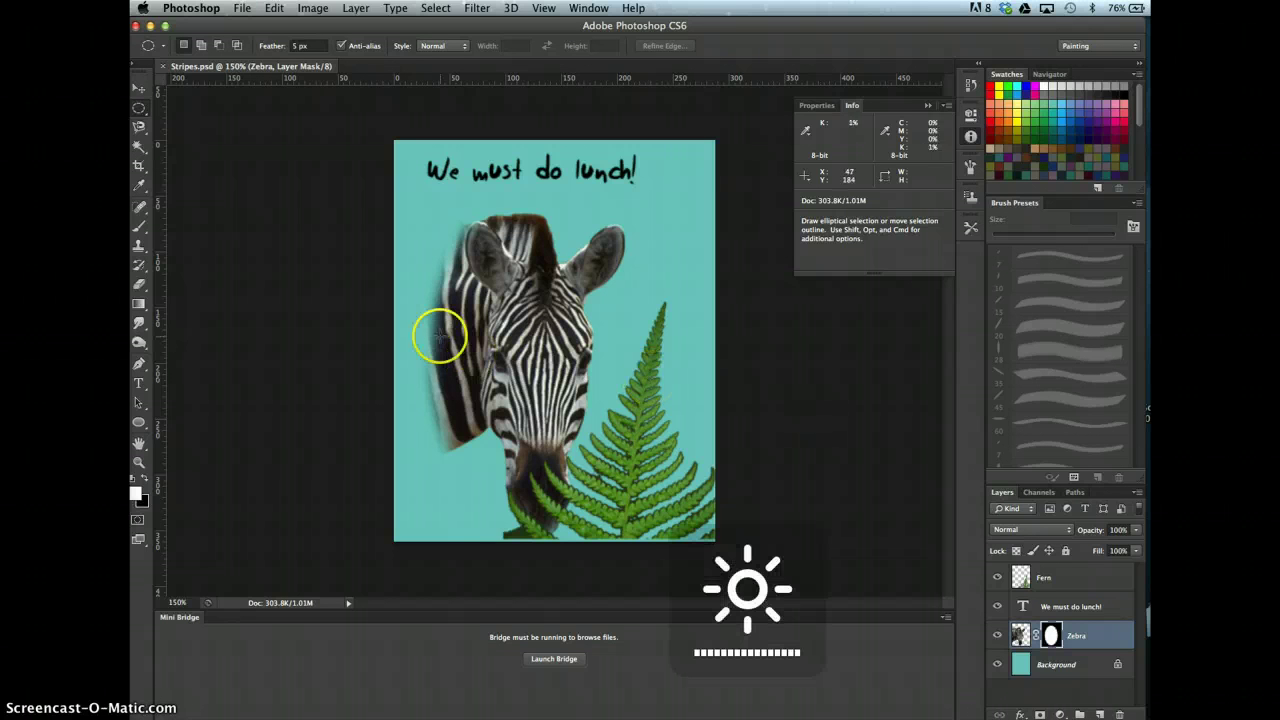
{"action": "left_click", "coordinate": [140, 227]}
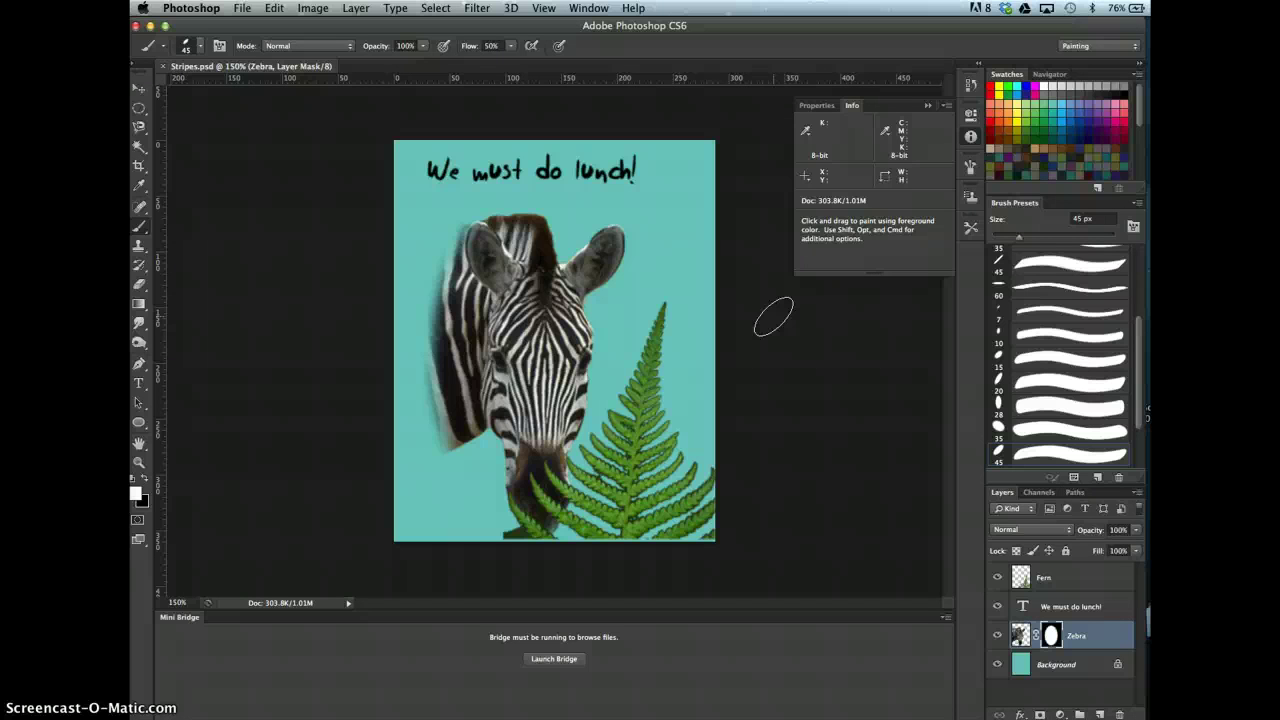
{"action": "key", "text": "bracketleft"}
{"action": "key", "text": "bracketleft"}
{"action": "key", "text": "bracketleft"}
{"action": "key", "text": "bracketleft"}
{"action": "key", "text": "bracketleft"}
{"action": "key", "text": "bracketright"}
{"action": "key", "text": "bracketright"}
{"action": "key", "text": "bracketright"}
{"action": "key", "text": "bracketright"}
{"action": "key", "text": "bracketright"}
{"action": "key", "text": "bracketright"}
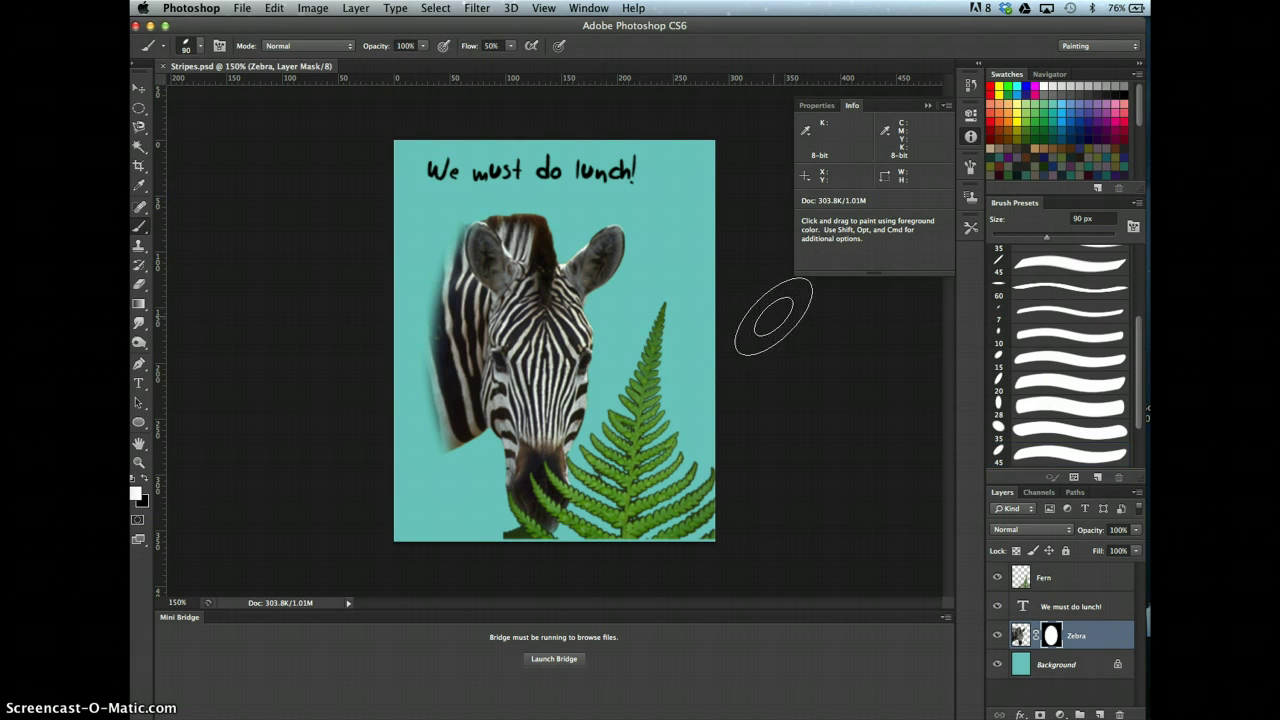
{"action": "key", "text": "bracketleft"}
{"action": "key", "text": "bracketleft"}
{"action": "key", "text": "bracketright"}
{"action": "key", "text": "bracketright"}
{"action": "key", "text": "bracketright"}
{"action": "key", "text": "bracketleft"}
{"action": "key", "text": "bracketleft"}
{"action": "key", "text": "bracketleft"}
{"action": "key", "text": "bracketleft"}
{"action": "key", "text": "bracketleft"}
{"action": "key", "text": "bracketright"}
{"action": "key", "text": "bracketright"}
{"action": "key", "text": "bracketright"}
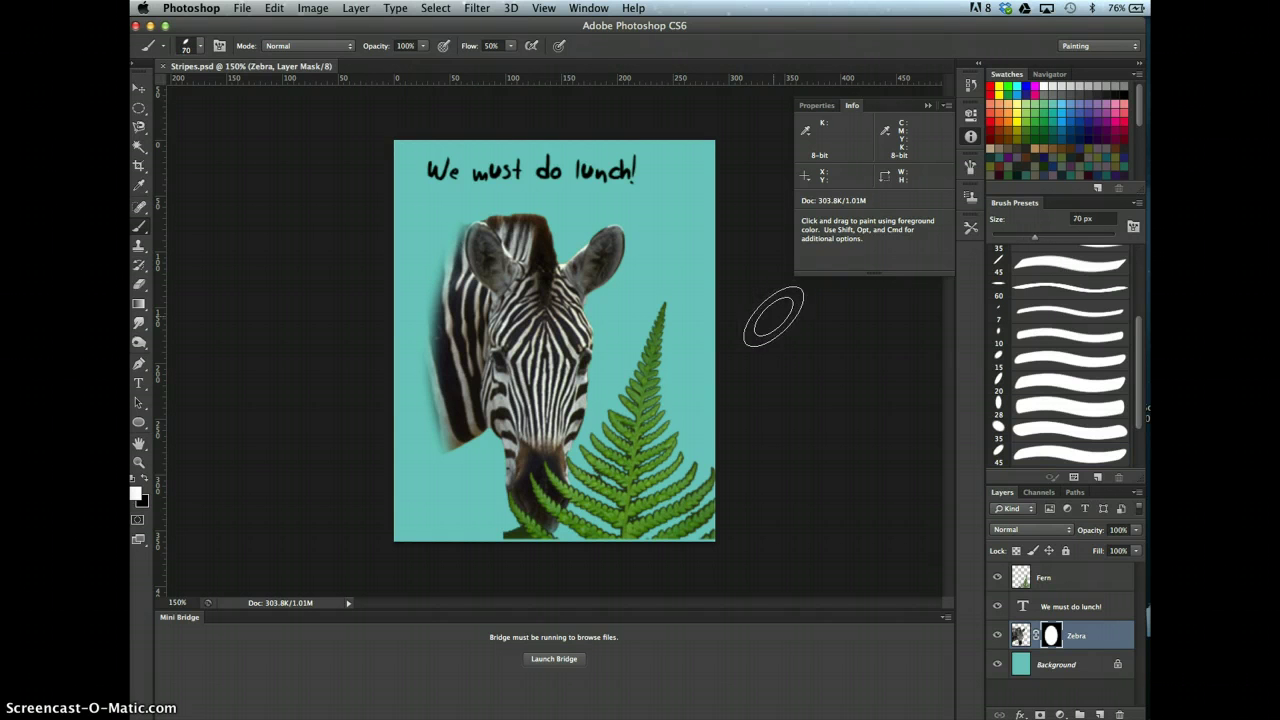
{"action": "key", "text": "bracketleft"}
{"action": "key", "text": "bracketleft"}
- Hide the 'We must do lunch!' text layer and display the Brush panel's 50 px tip settings
{"action": "left_click", "coordinate": [997, 607]}
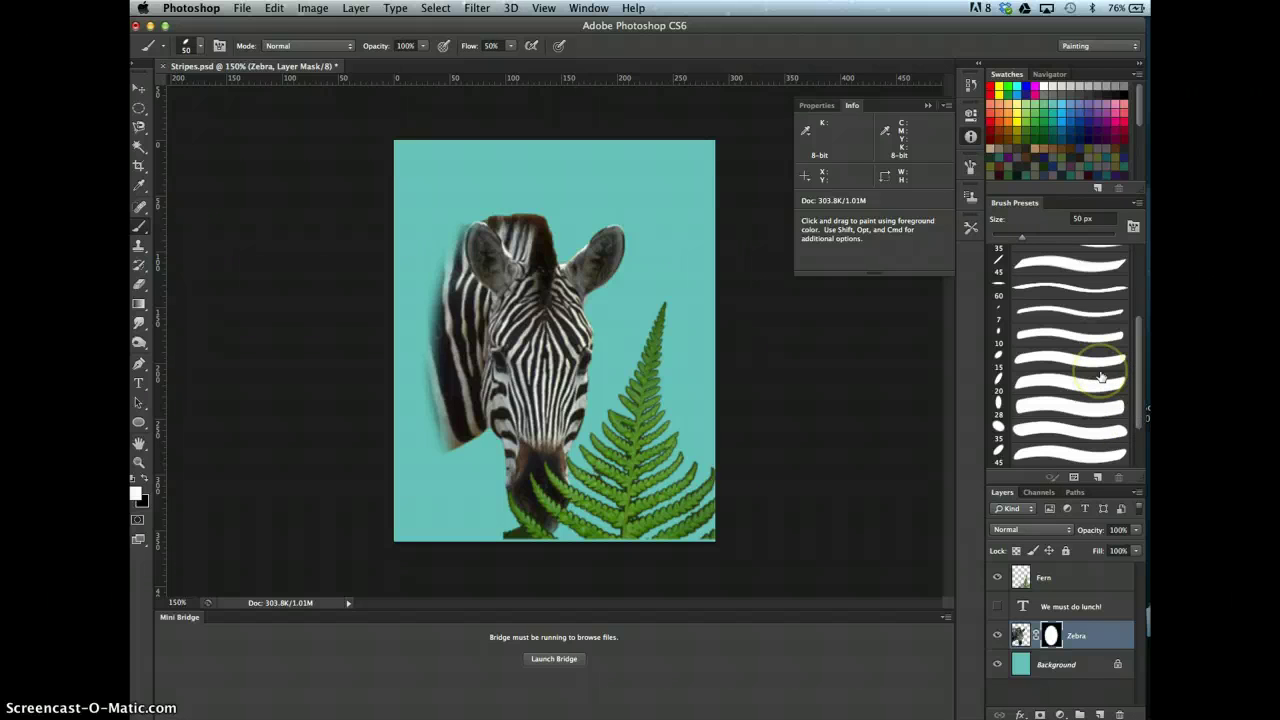
{"action": "scroll", "coordinate": [1101, 376], "scroll_direction": "down", "scroll_amount": 2}
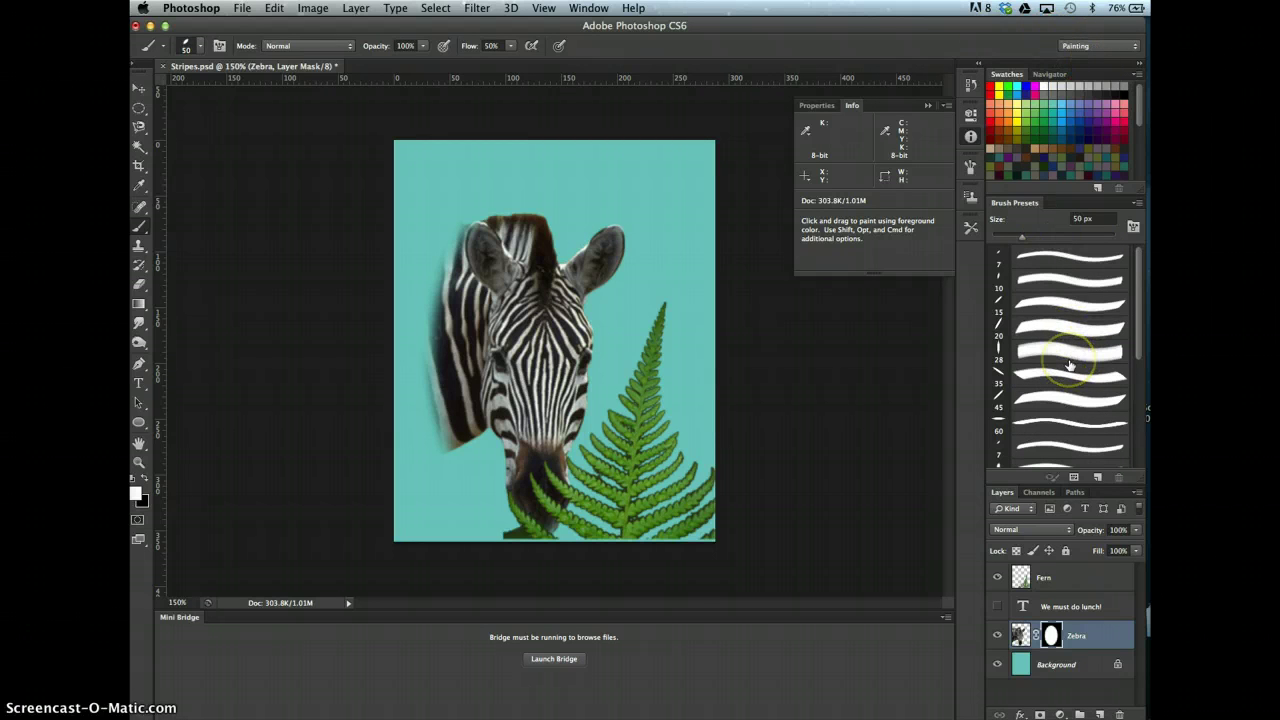
{"action": "scroll", "coordinate": [1069, 365], "scroll_direction": "down", "scroll_amount": 1}
{"action": "scroll", "coordinate": [1069, 365], "scroll_direction": "up", "scroll_amount": 1}
{"action": "left_click", "coordinate": [970, 165]}
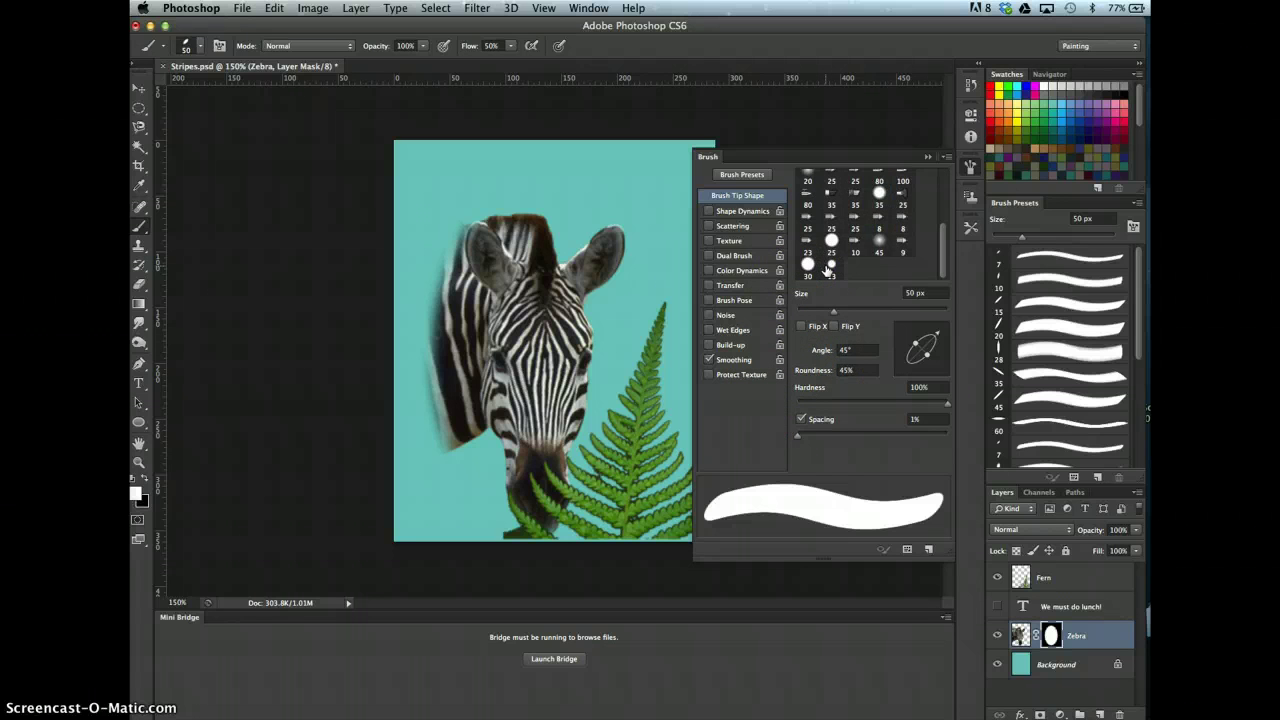
- Try brush options: Normal mode, 10 px tip, 0% hardness, 100% flow, airbrush left off
{"action": "left_click", "coordinate": [313, 48]}
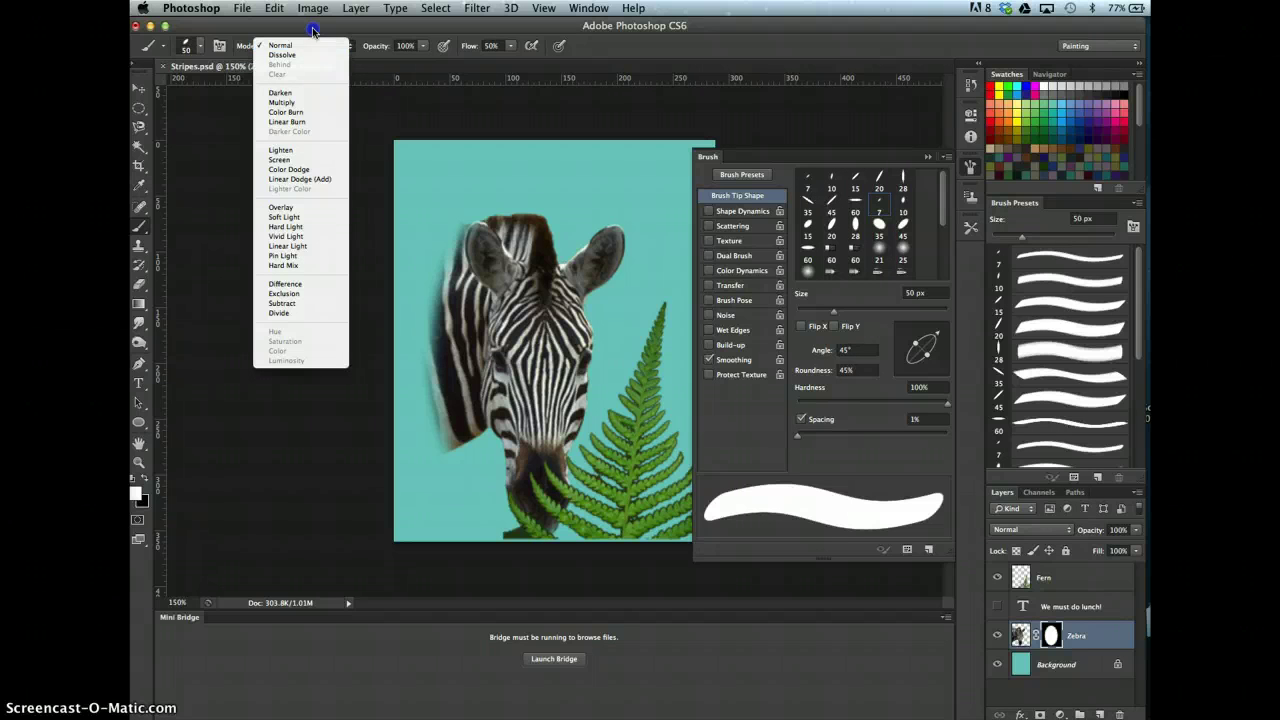
{"action": "left_click", "coordinate": [314, 46]}
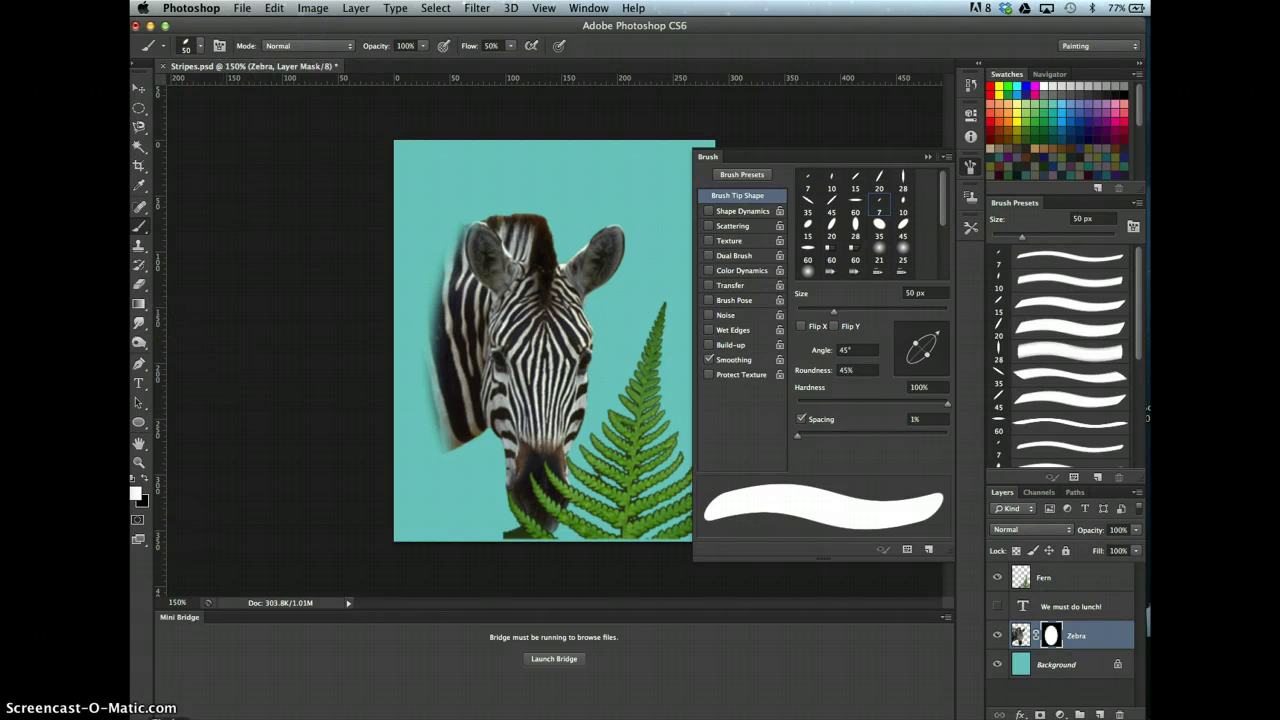
{"action": "key", "text": "F5"}
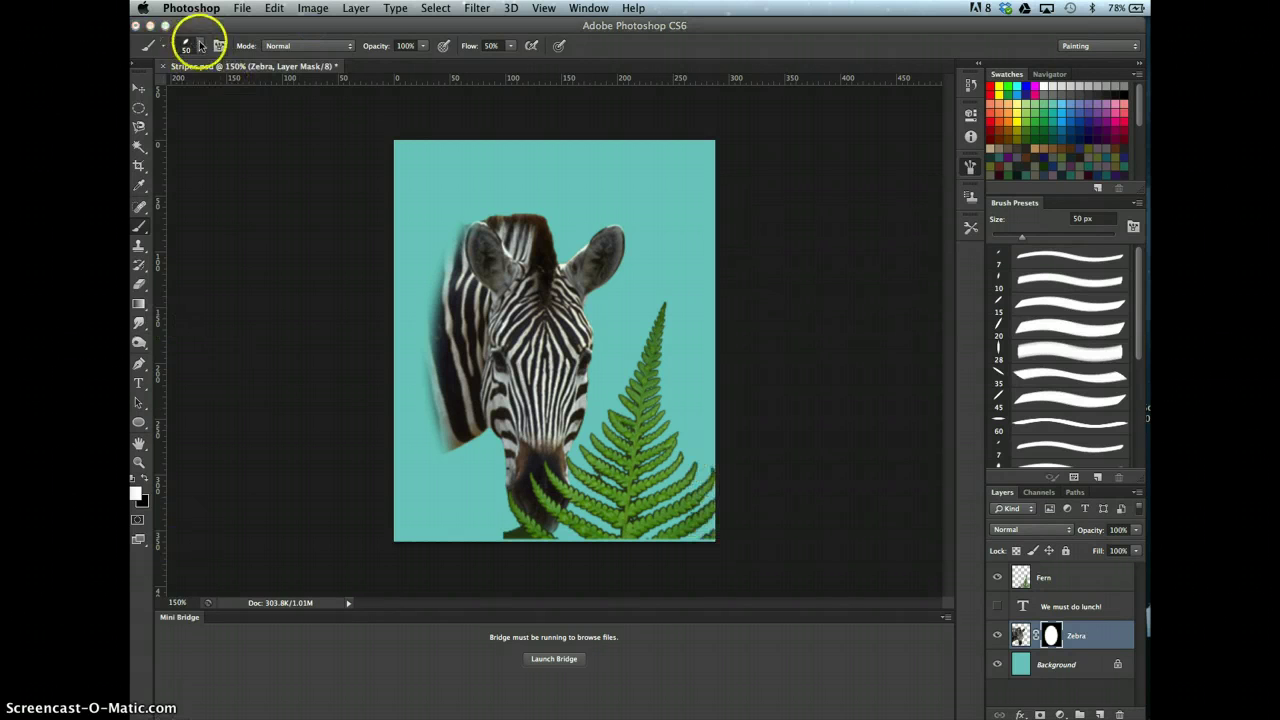
{"action": "left_click", "coordinate": [200, 47]}
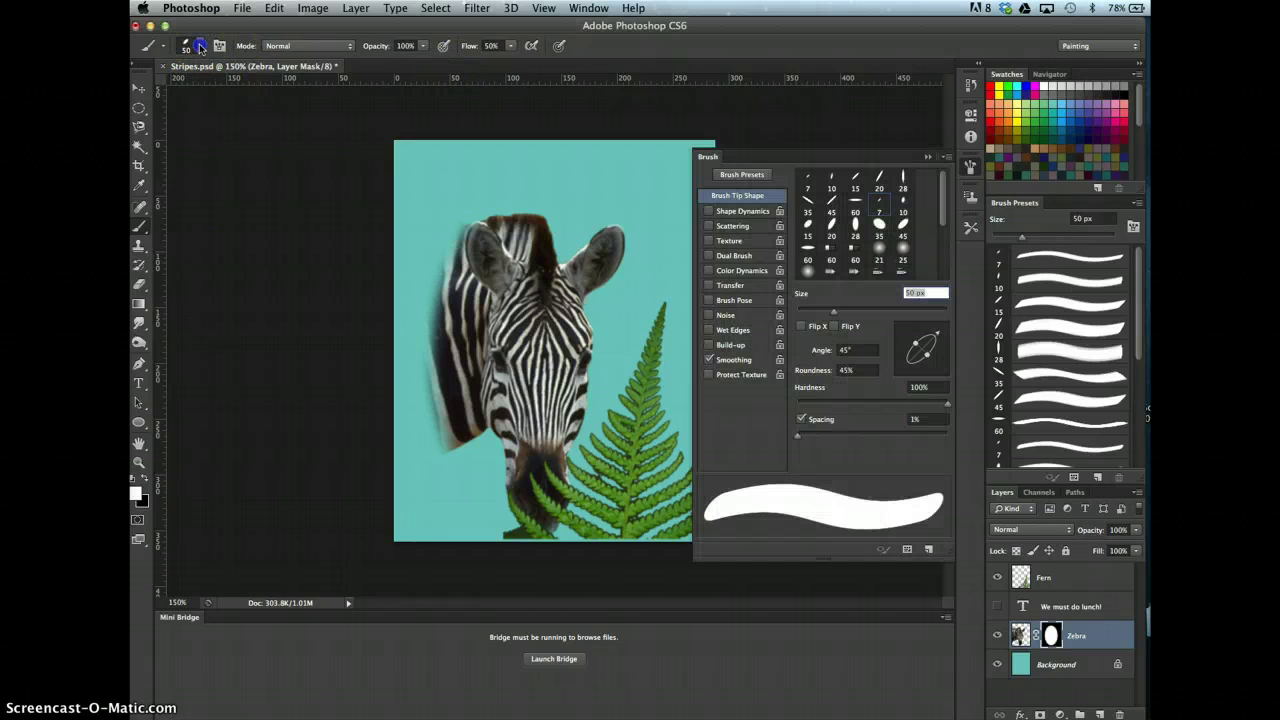
{"action": "left_click", "coordinate": [830, 182]}
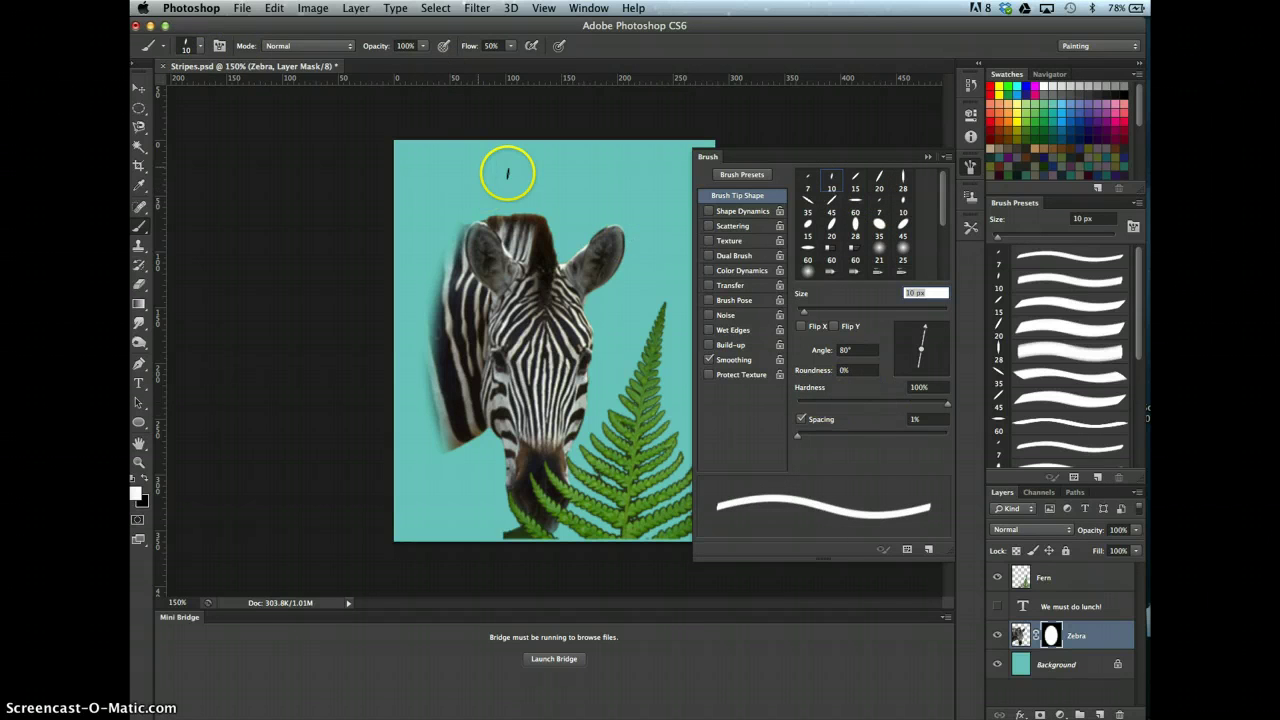
{"action": "left_click", "coordinate": [200, 47]}
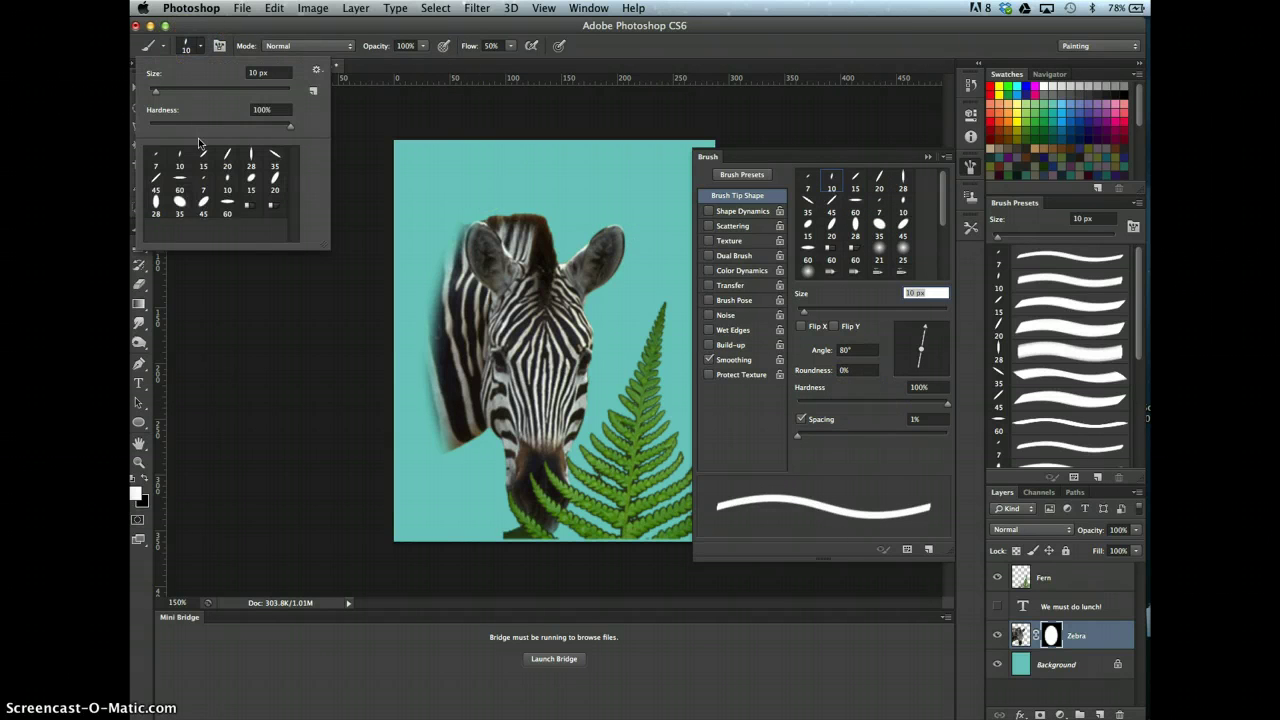
{"action": "left_click_drag", "start_coordinate": [292, 126], "coordinate": [150, 126]}
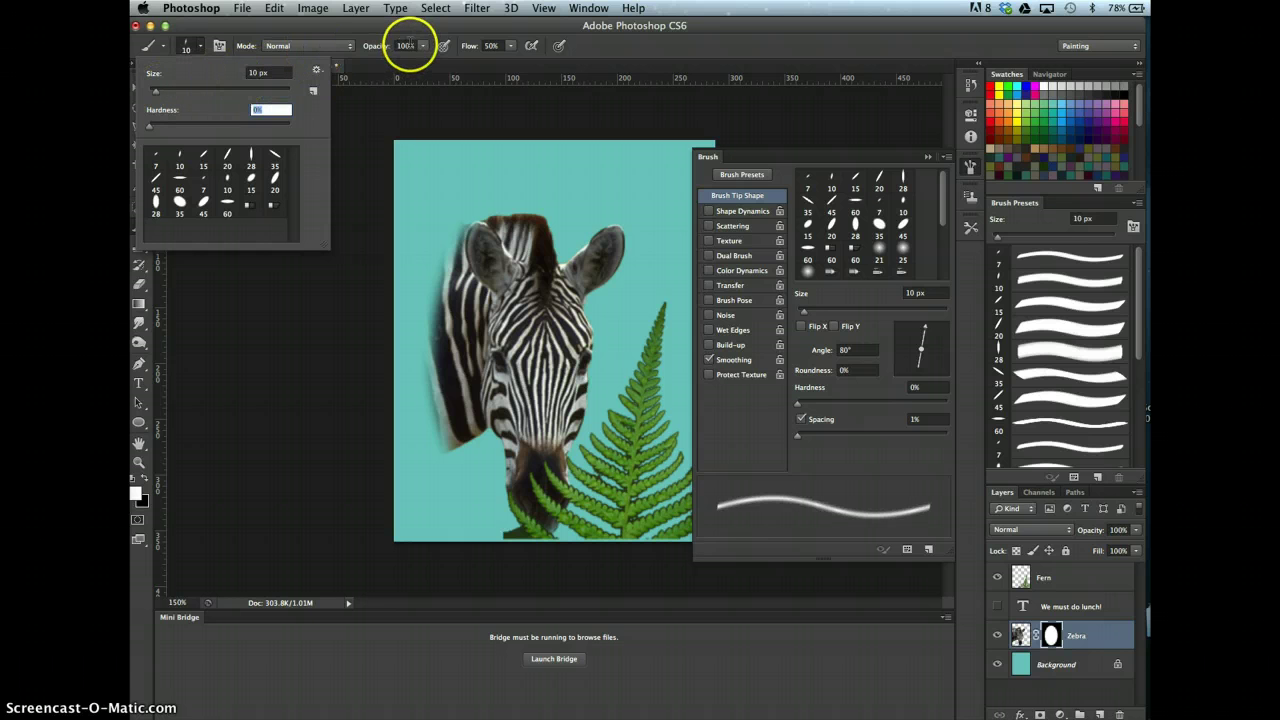
{"action": "left_click", "coordinate": [510, 47]}
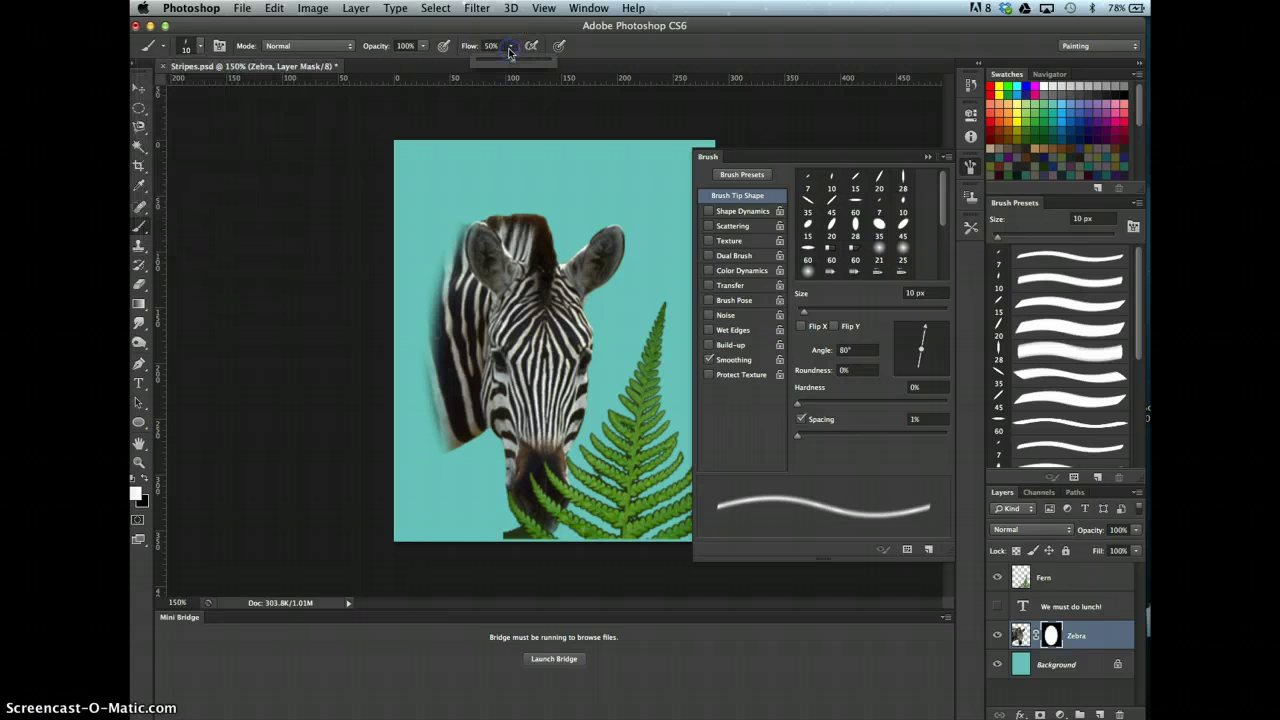
{"action": "left_click_drag", "start_coordinate": [510, 57], "coordinate": [575, 74]}
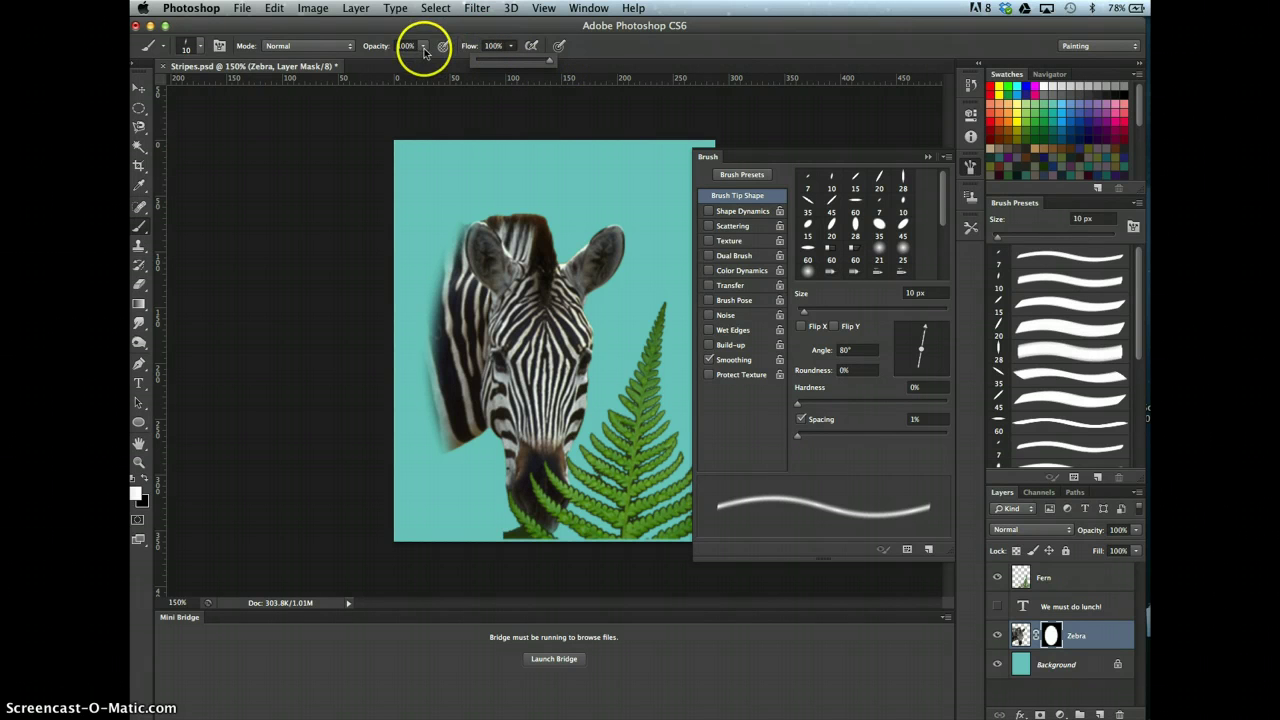
{"action": "left_click", "coordinate": [446, 47]}
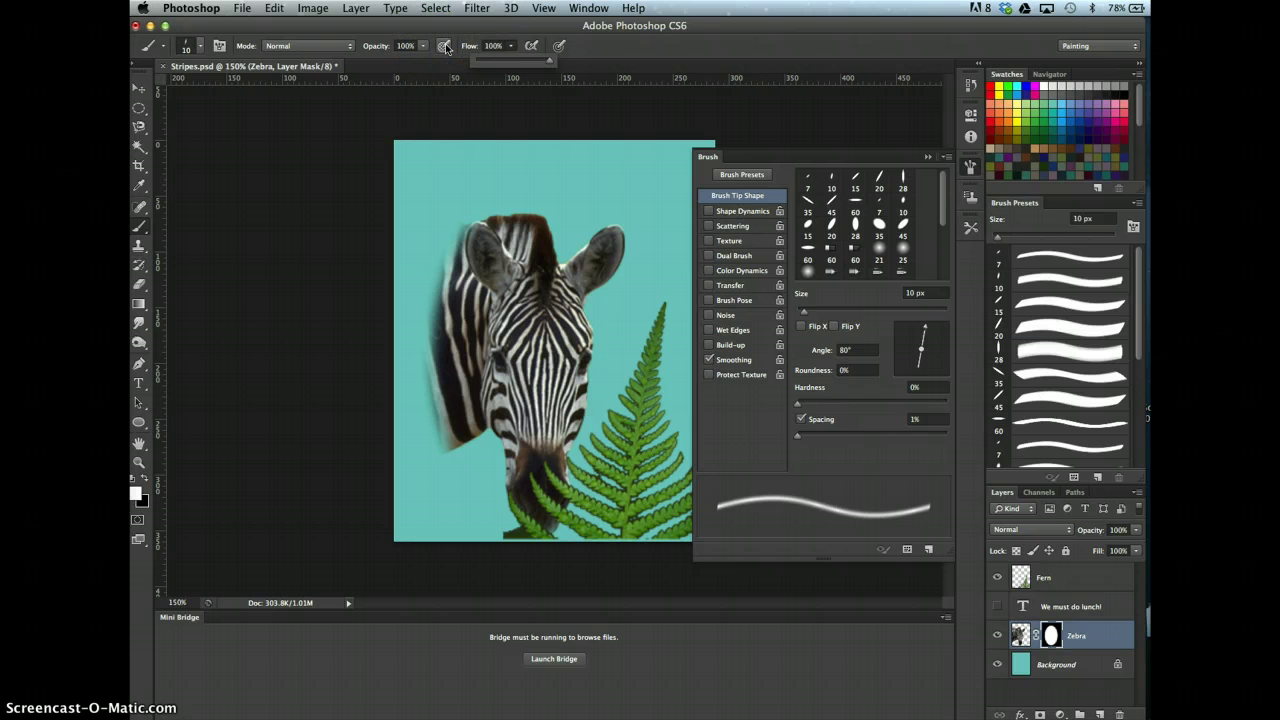
{"action": "left_click", "coordinate": [446, 47]}
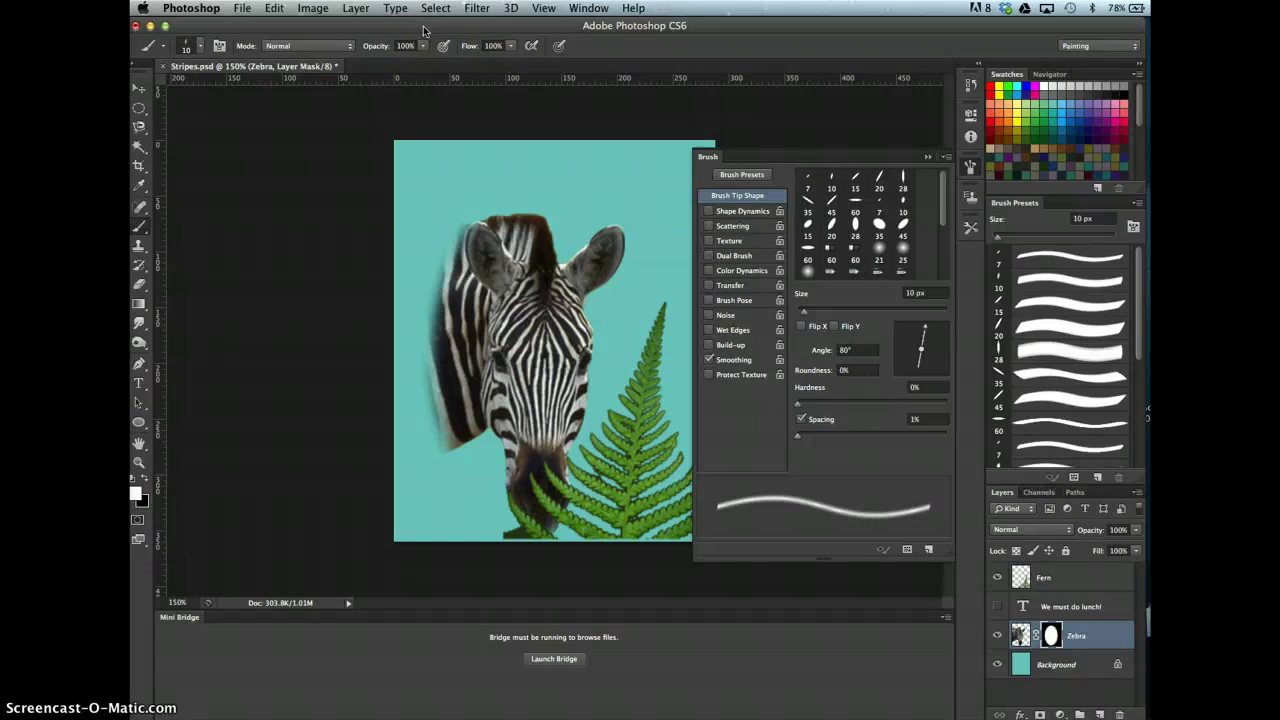
{"action": "left_click", "coordinate": [404, 46]}
{"action": "left_click", "coordinate": [200, 46]}
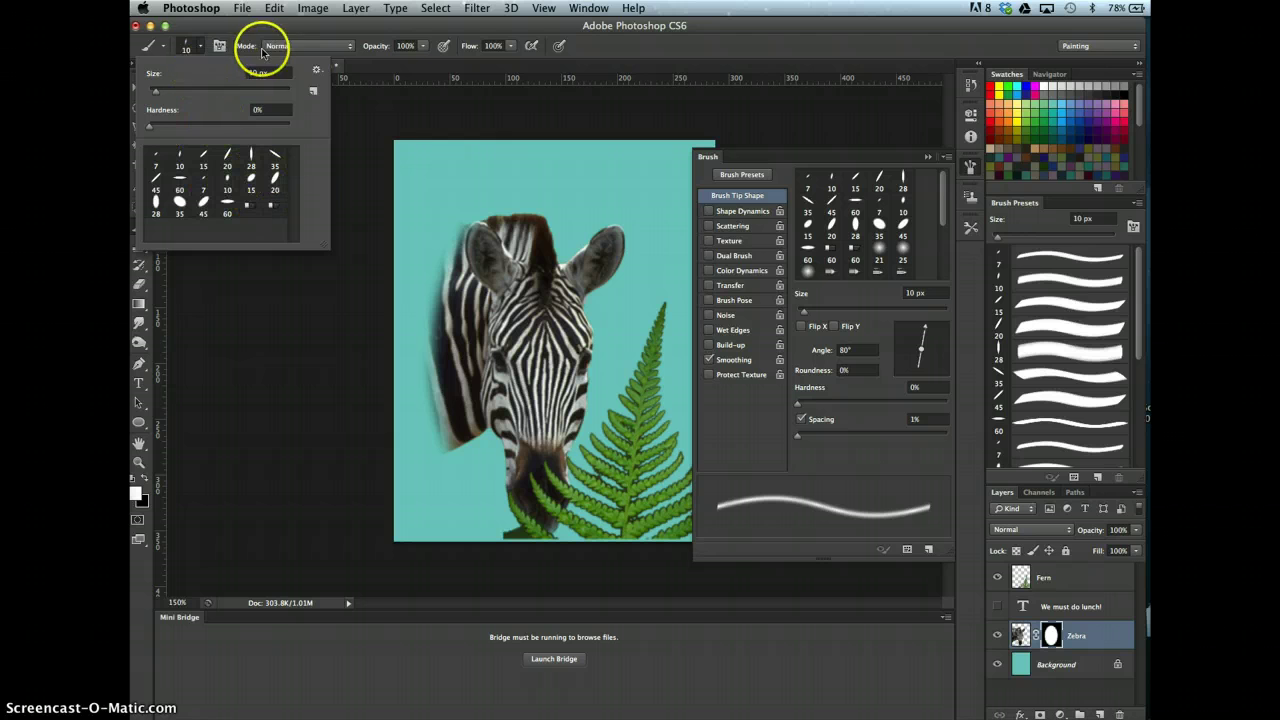
- Apply the Airbrush Soft Round 50% flow preset and set the brush to 9 px, 0% hardness
{"action": "left_click", "coordinate": [161, 50]}
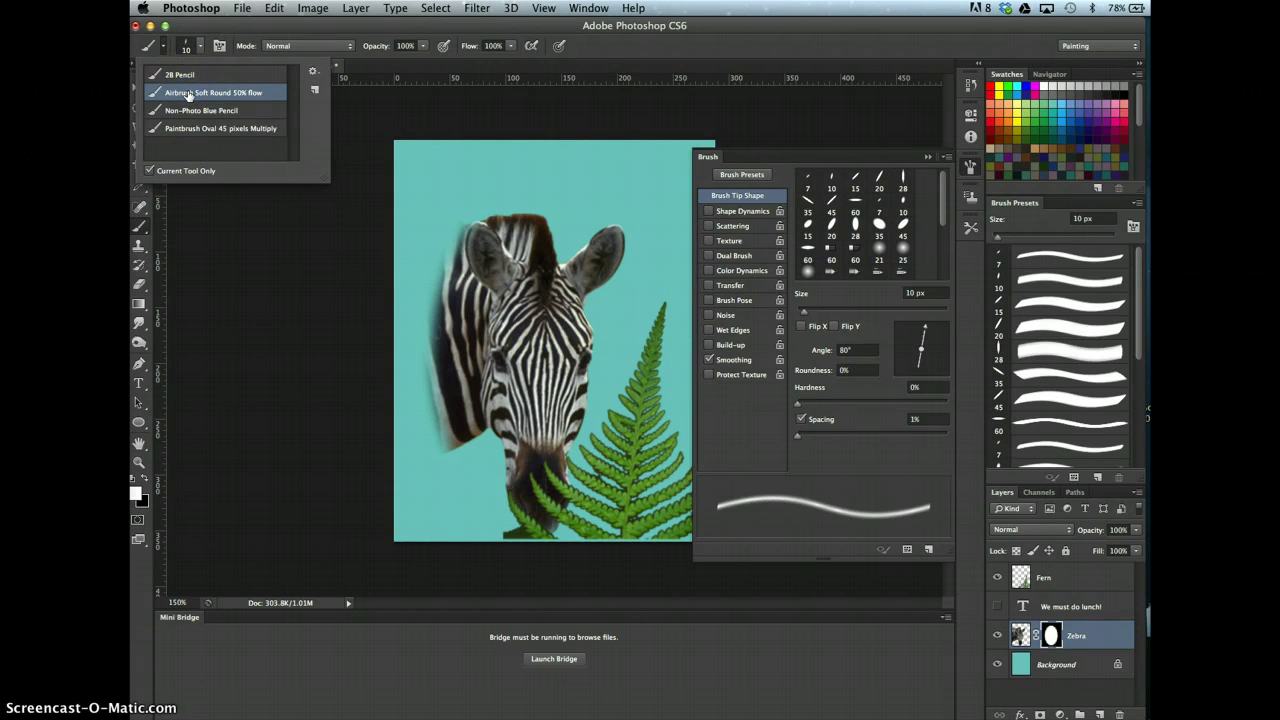
{"action": "left_click", "coordinate": [187, 93]}
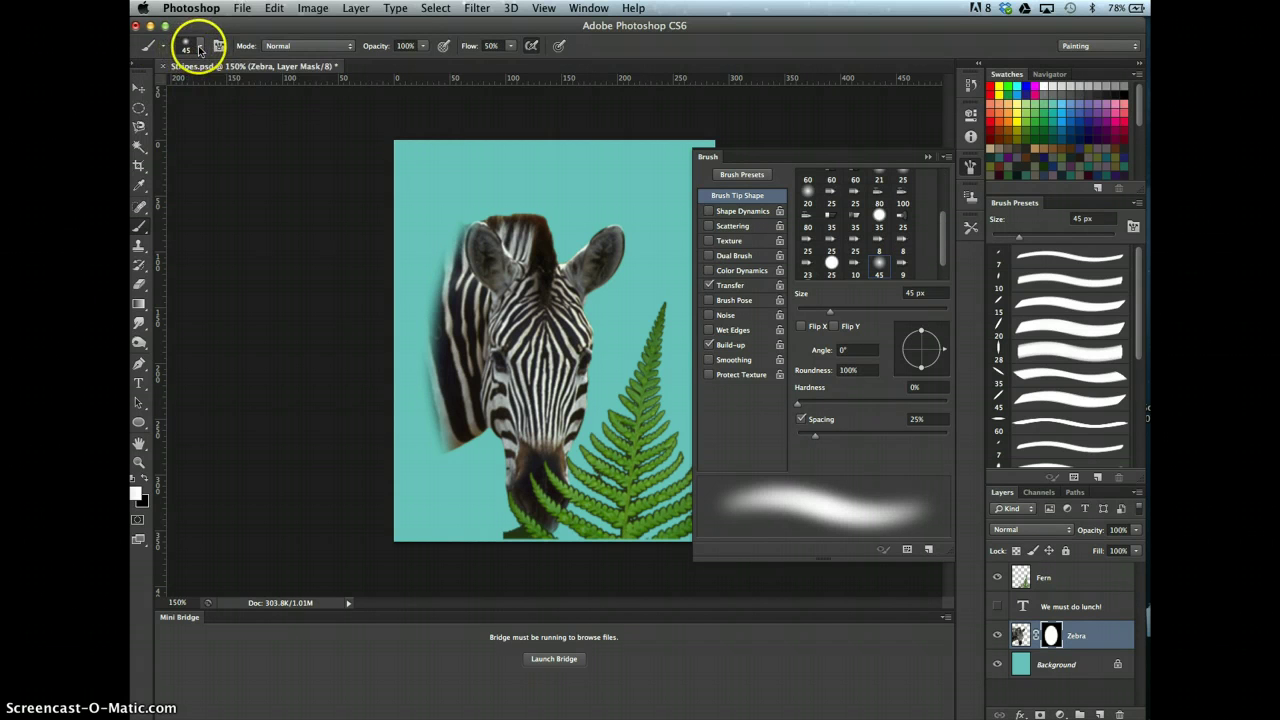
{"action": "left_click", "coordinate": [199, 50]}
{"action": "double_click", "coordinate": [252, 73]}
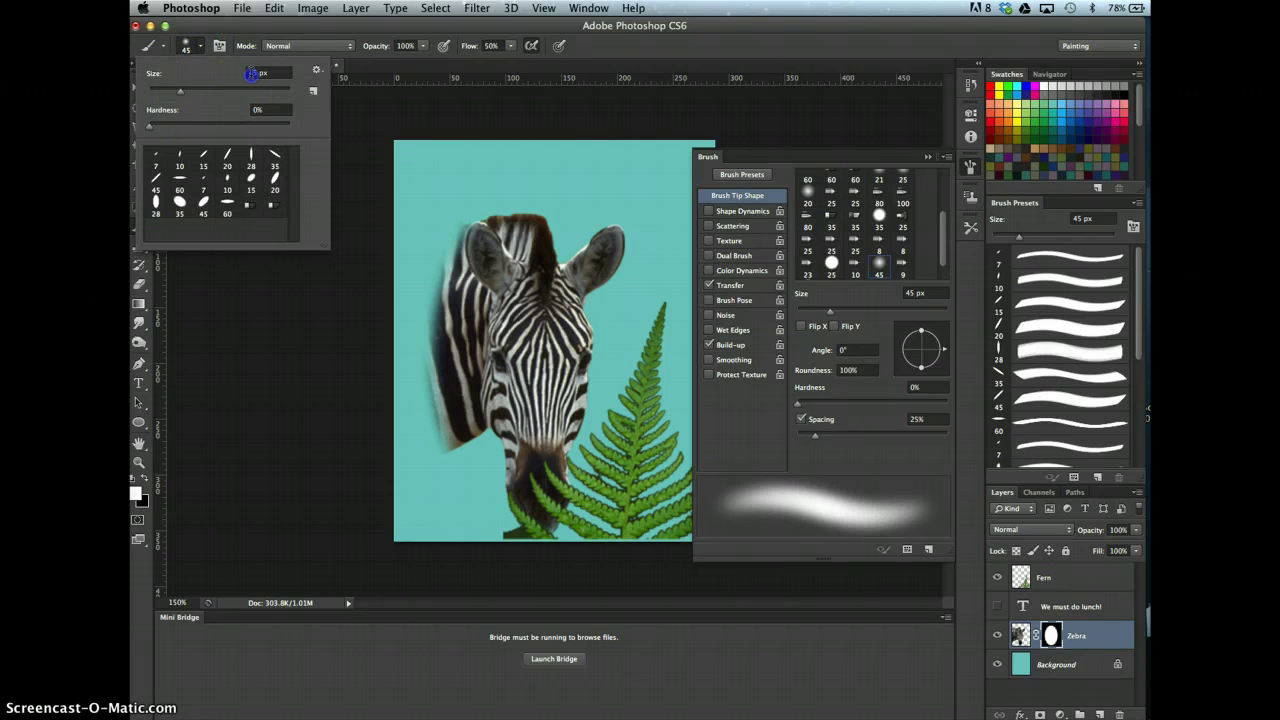
{"action": "type", "text": "15"}
{"action": "type", "text": "9"}
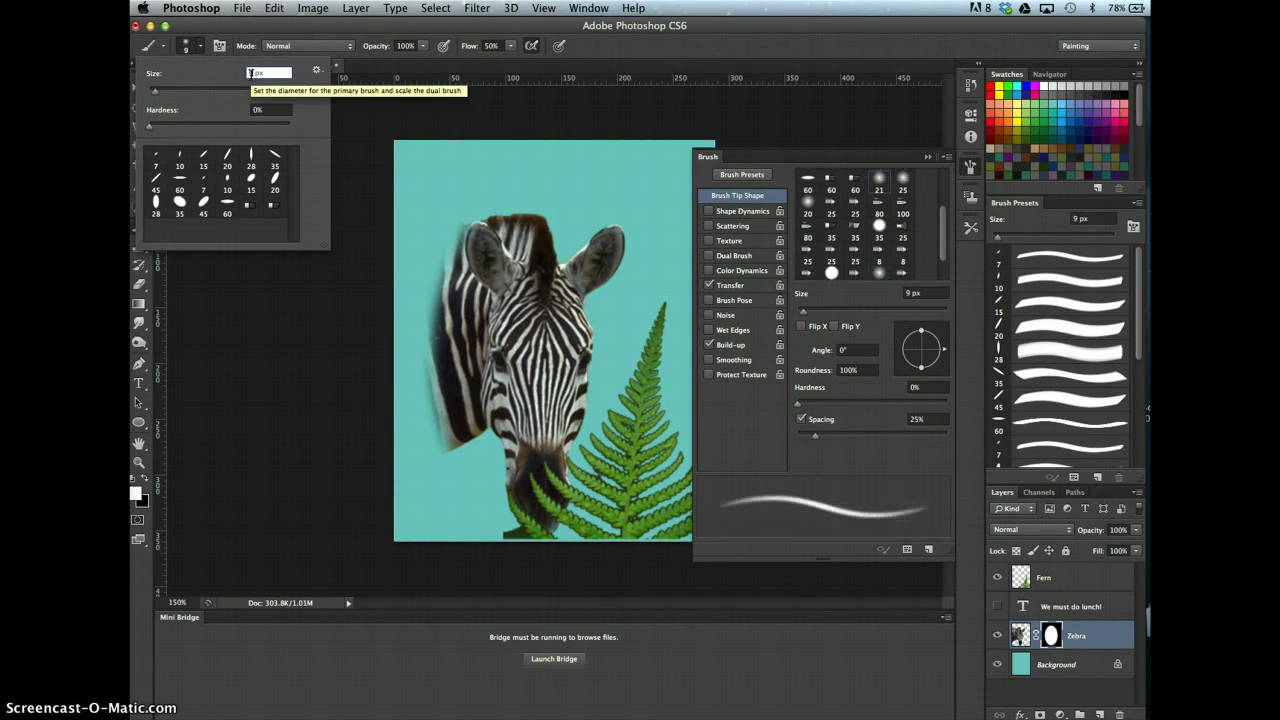
{"action": "double_click", "coordinate": [266, 115]}
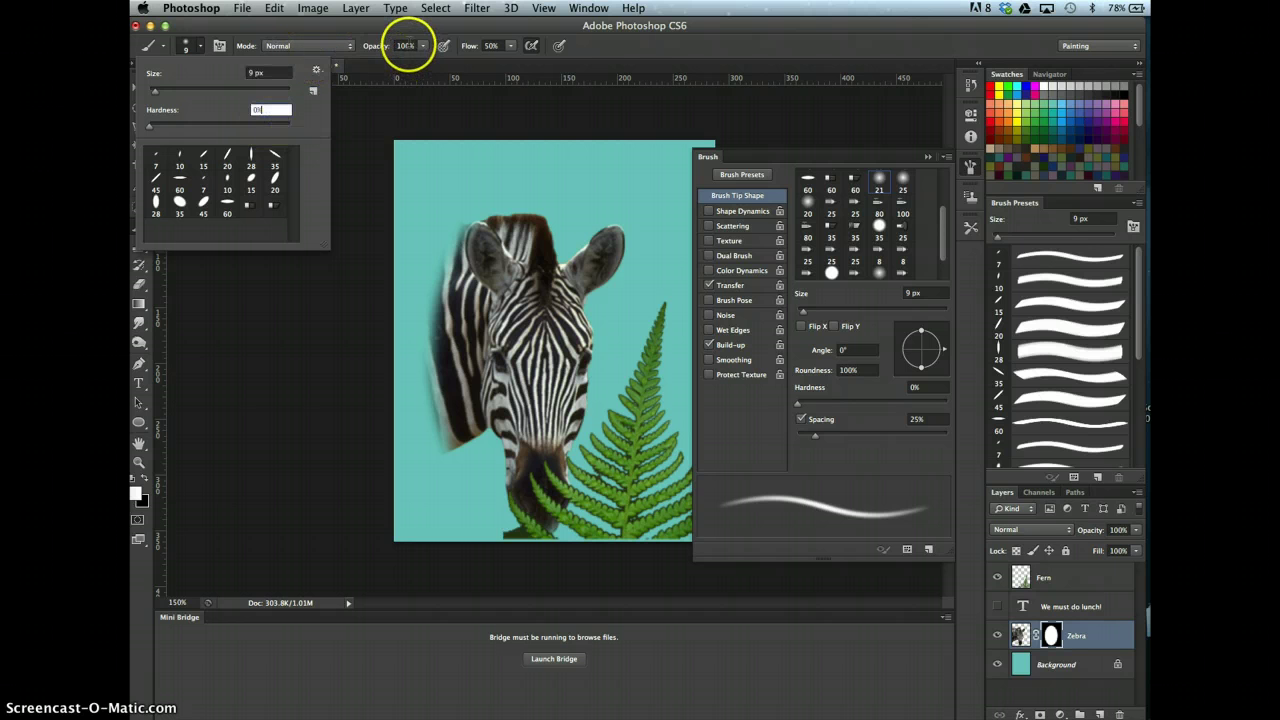
{"action": "key", "text": "Return"}
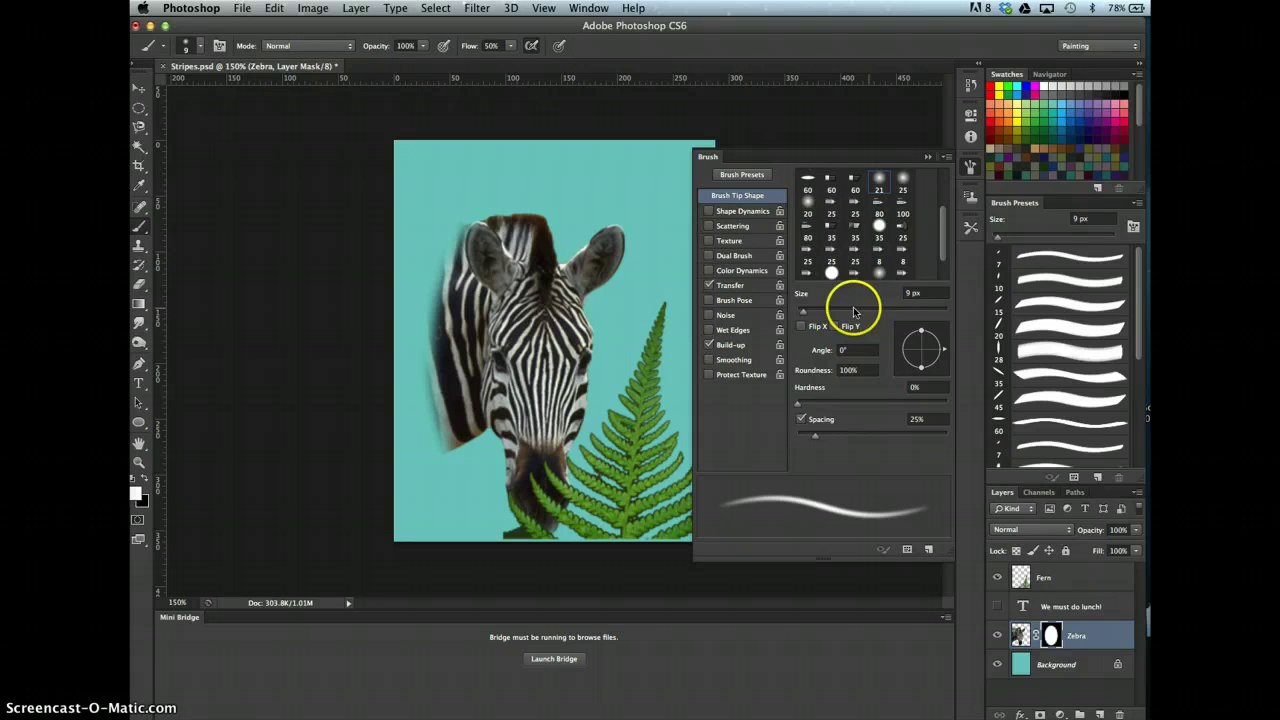
{"action": "key", "text": "F5"}
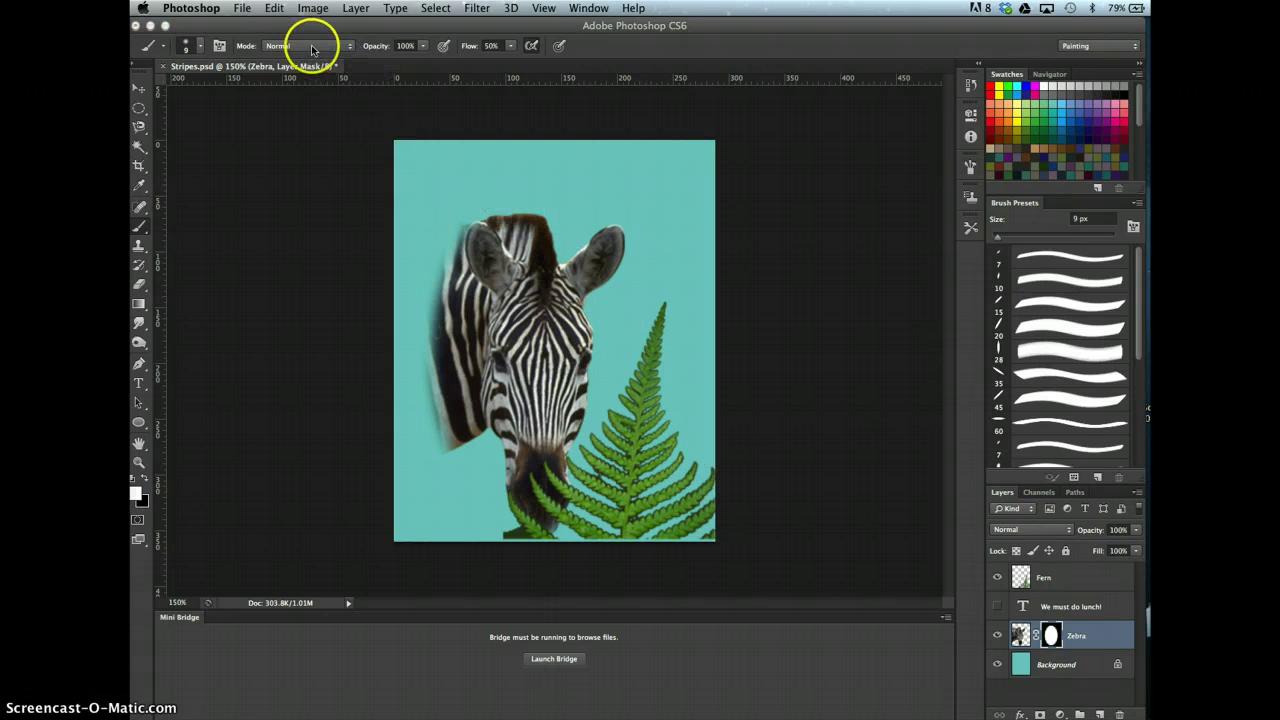
{"action": "left_click", "coordinate": [278, 46]}
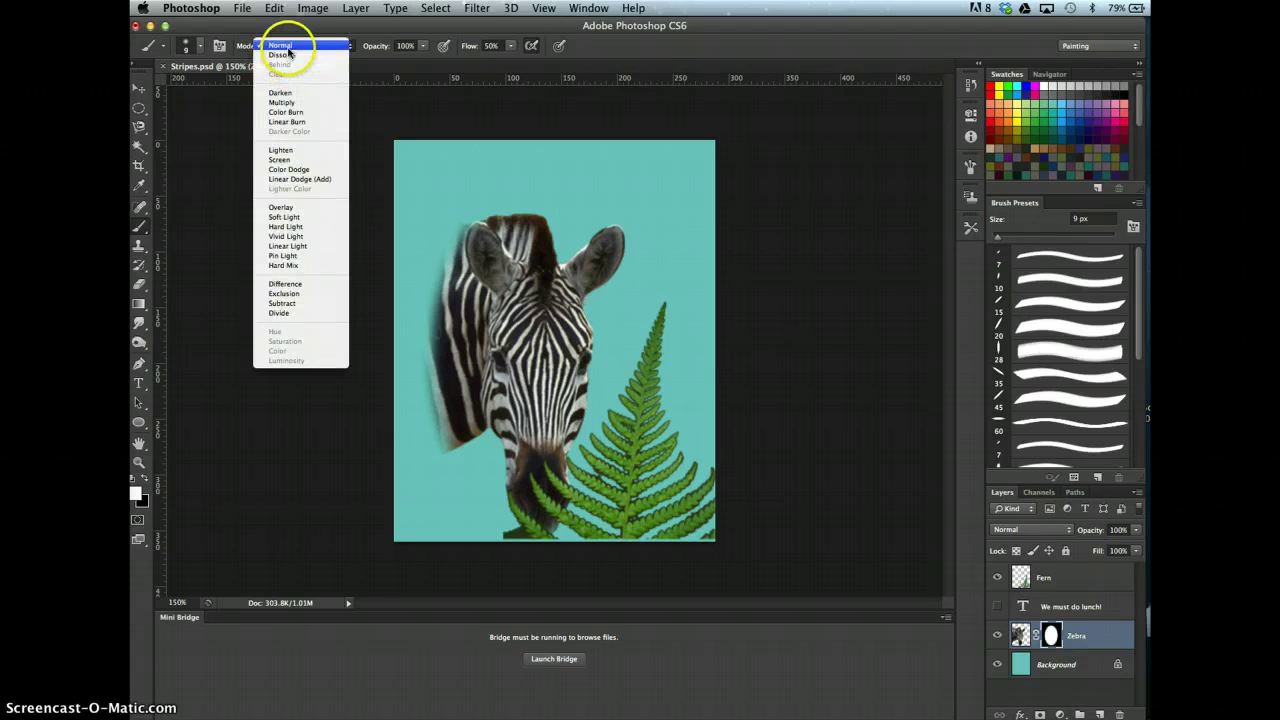
{"action": "left_click", "coordinate": [280, 45]}
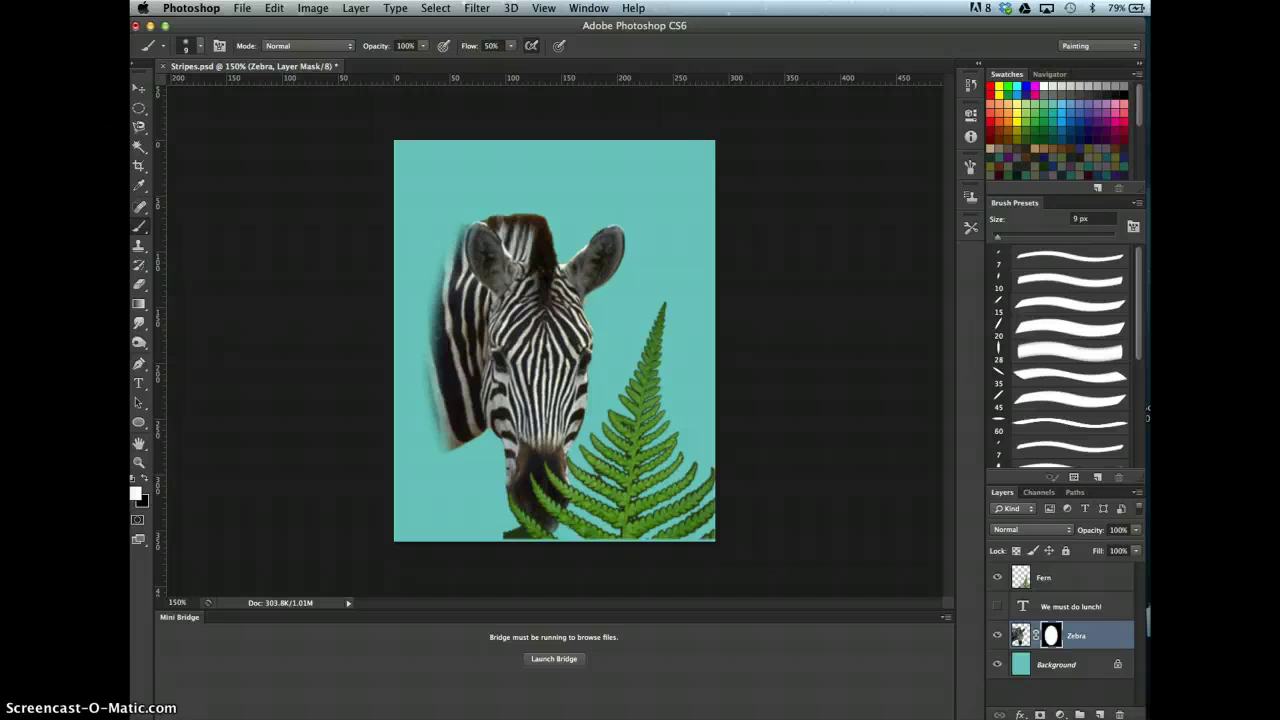
- Show the Info panel, reset colours to white over black, and paint a first mask stroke
{"action": "left_click", "coordinate": [588, 8]}
{"action": "left_click", "coordinate": [630, 267]}
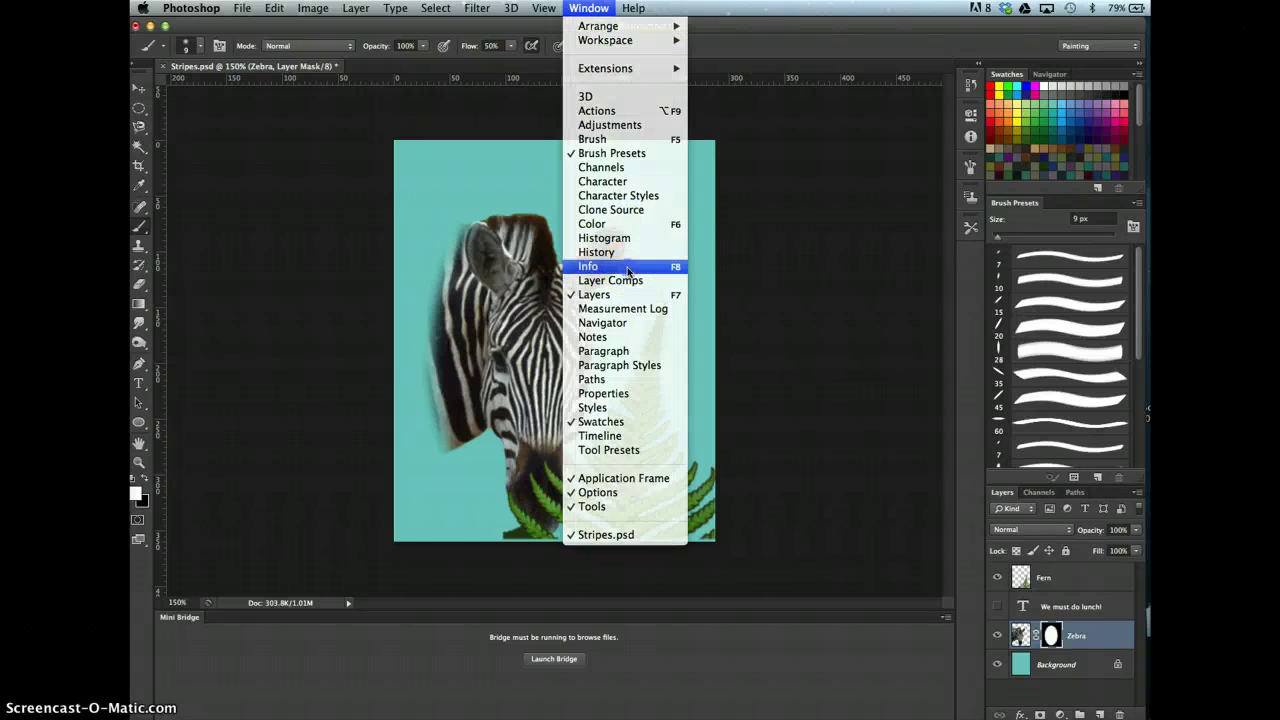
{"action": "left_click", "coordinate": [147, 480]}
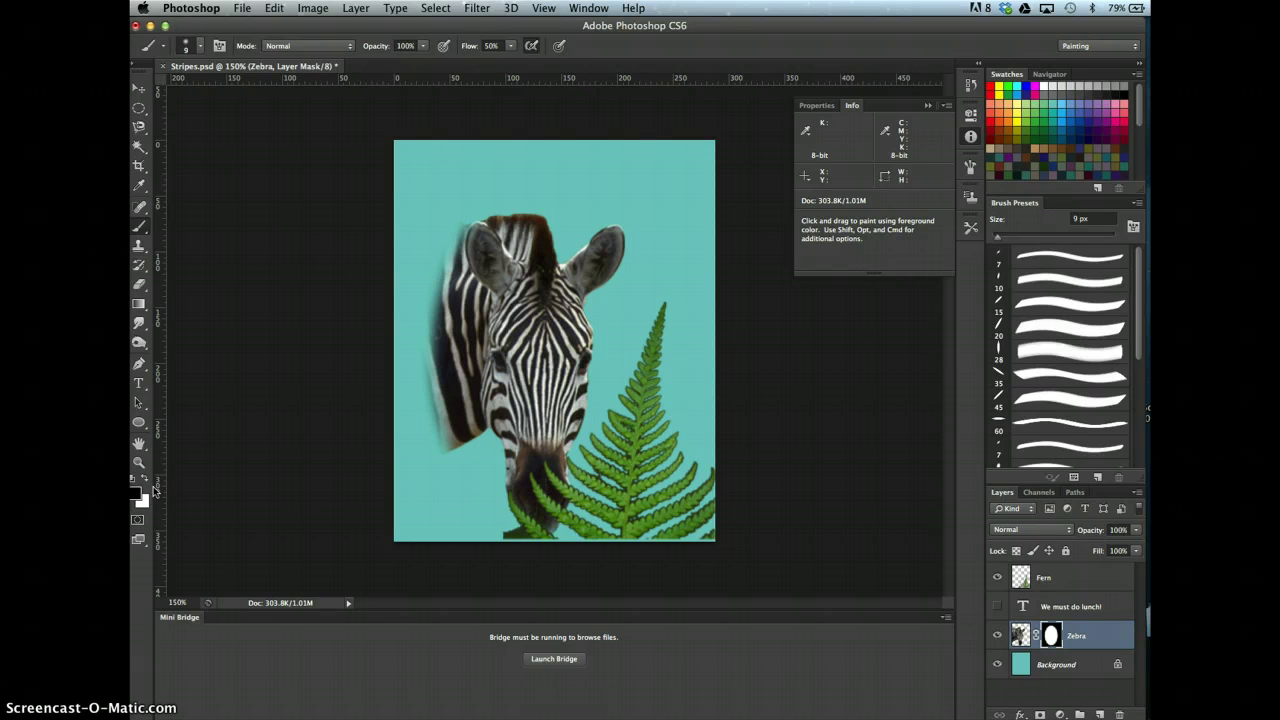
{"action": "left_click", "coordinate": [147, 481]}
{"action": "left_click", "coordinate": [147, 482]}
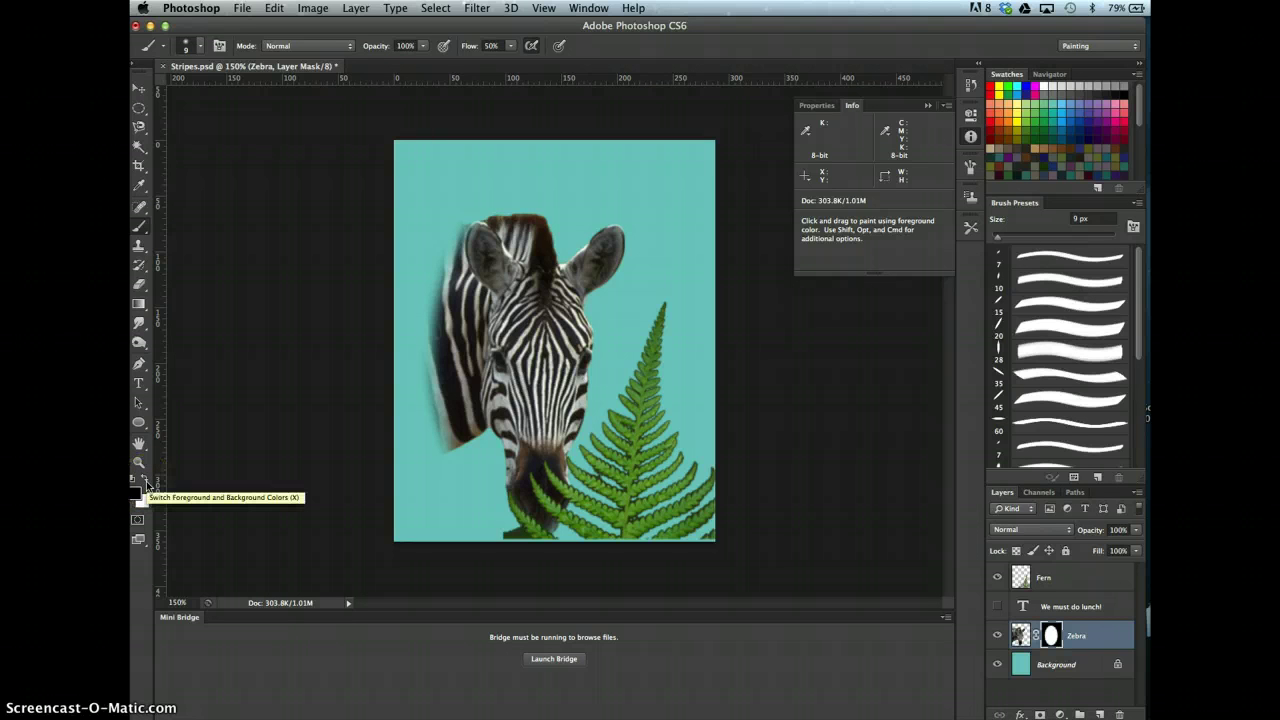
{"action": "left_click", "coordinate": [137, 480]}
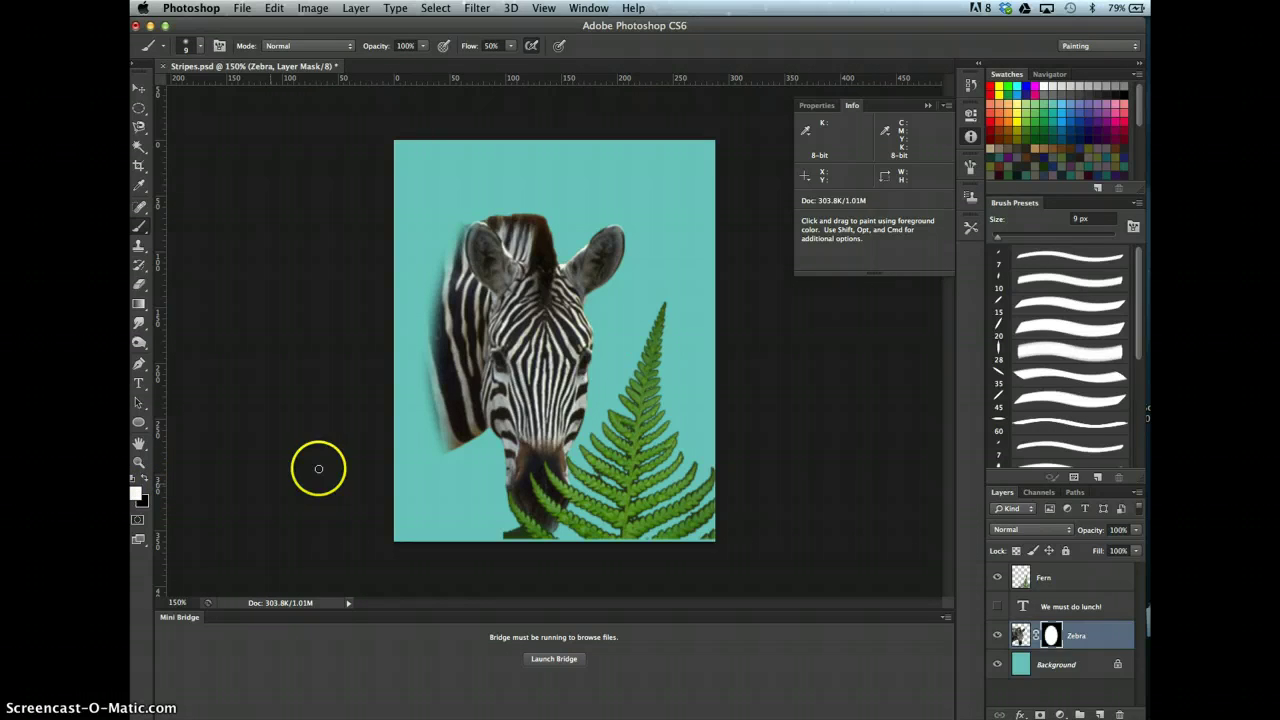
{"action": "left_click_drag", "start_coordinate": [615, 258], "coordinate": [642, 292]}
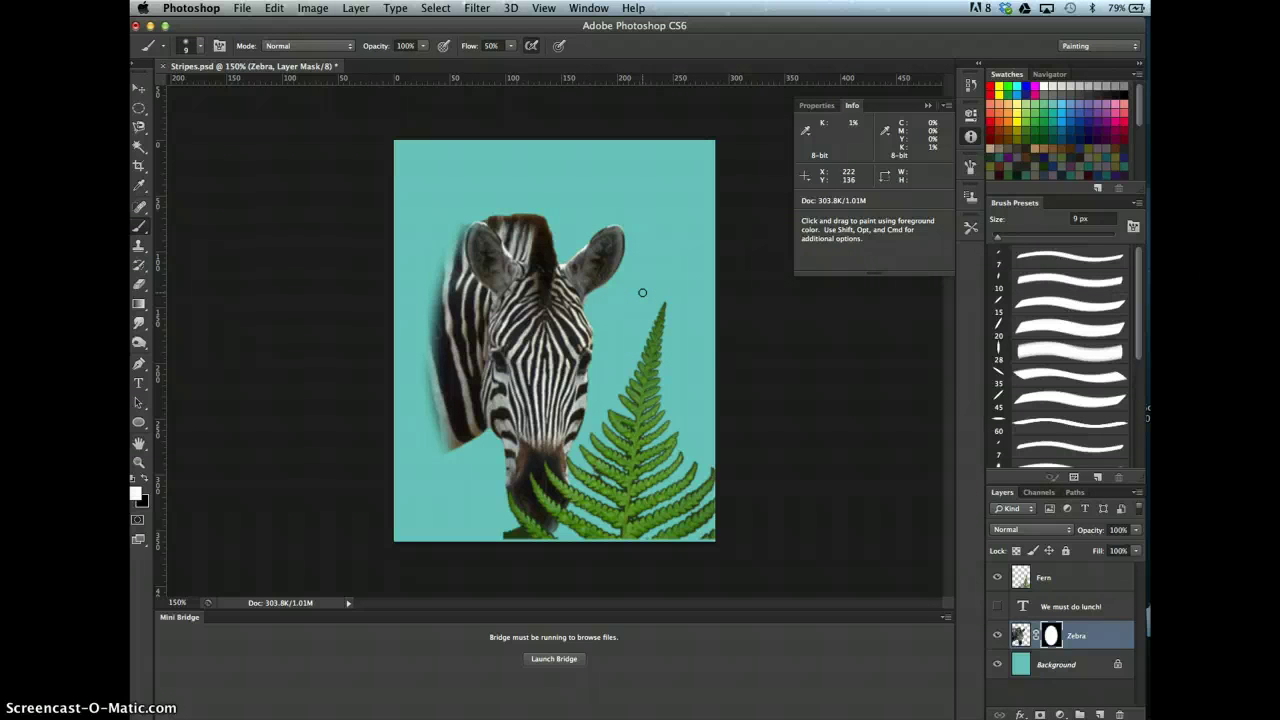
- Select the Zebra layer's mask thumbnail rather than its image so brush strokes edit the mask
{"action": "left_click", "coordinate": [1051, 635]}
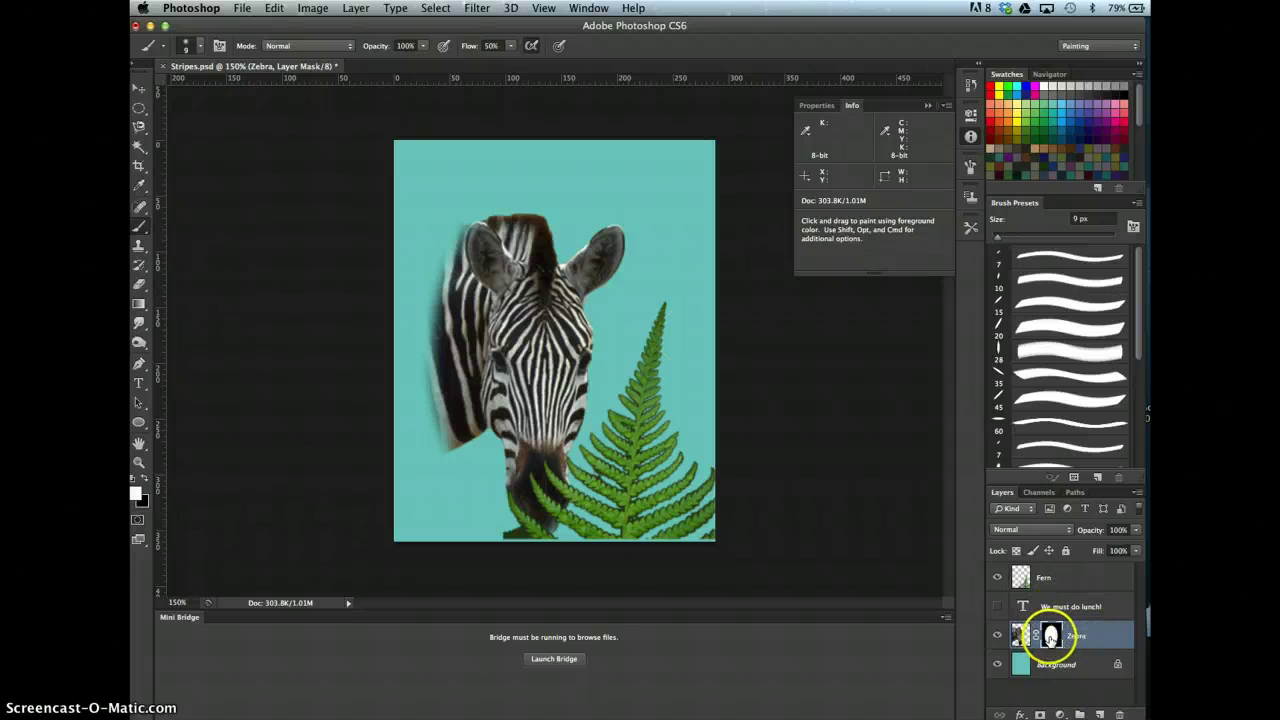
{"action": "left_click", "coordinate": [1018, 632]}
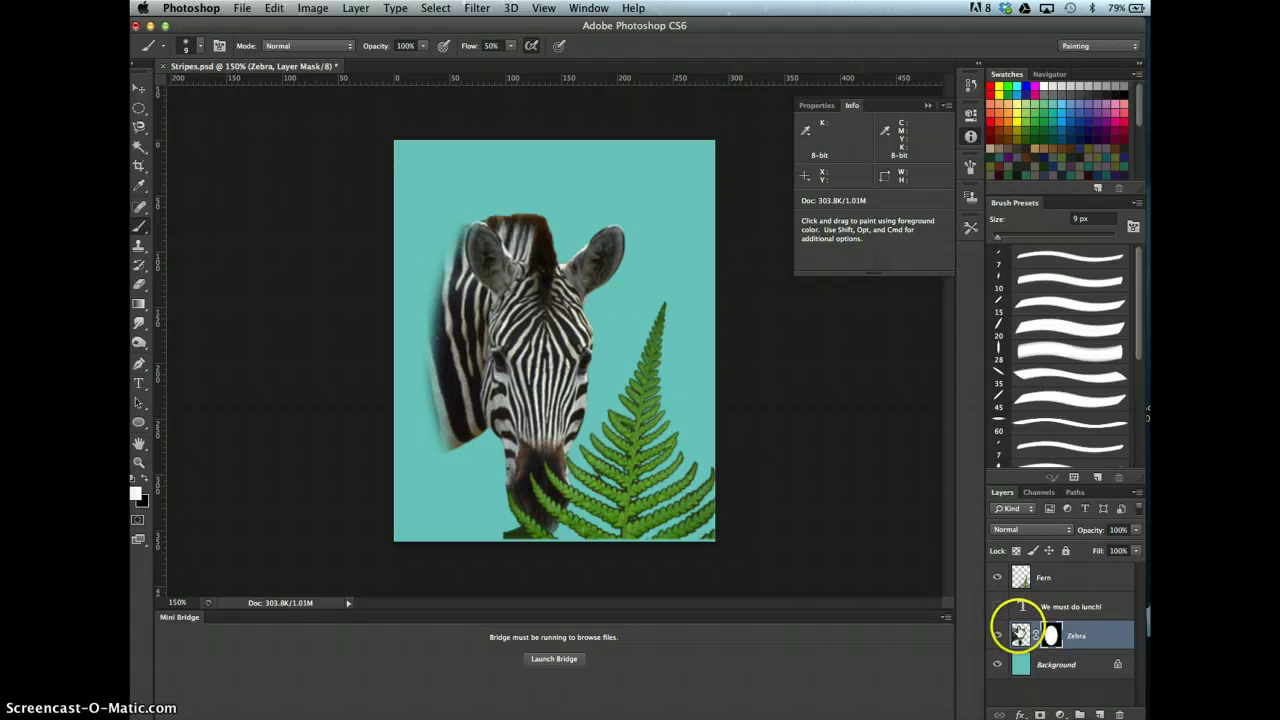
{"action": "left_click", "coordinate": [1053, 632]}
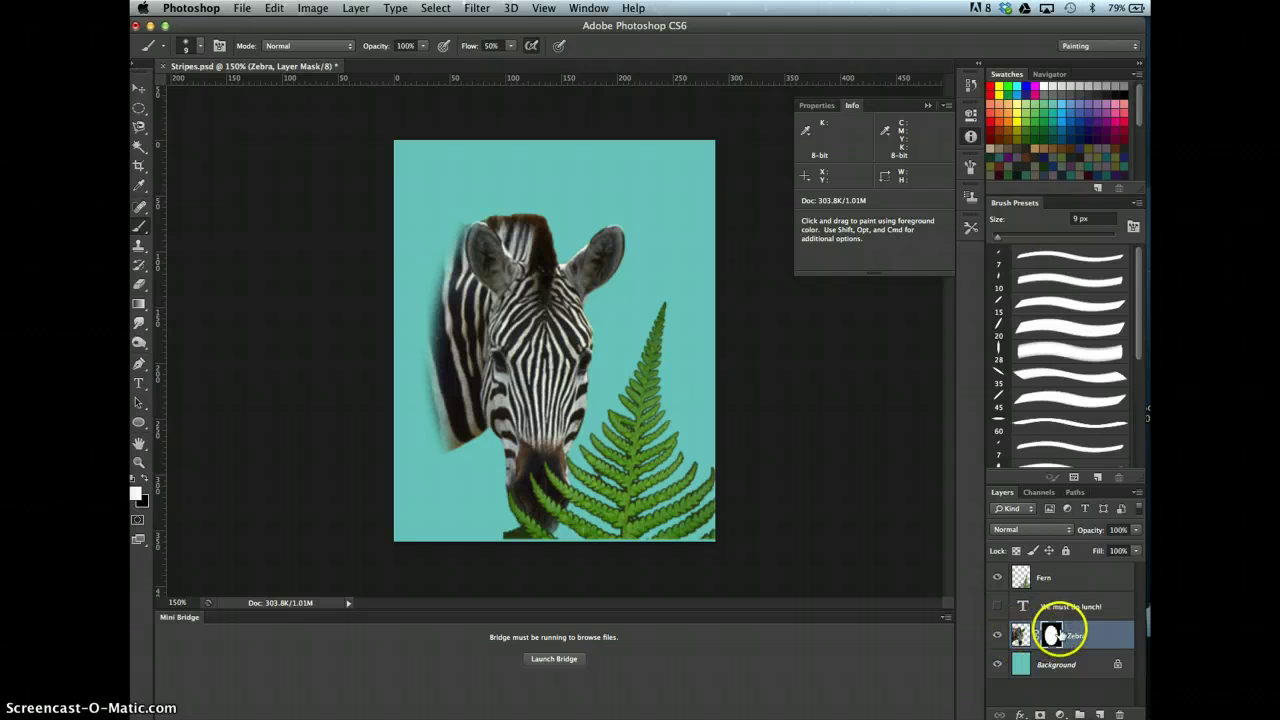
{"action": "left_click", "coordinate": [1070, 636]}
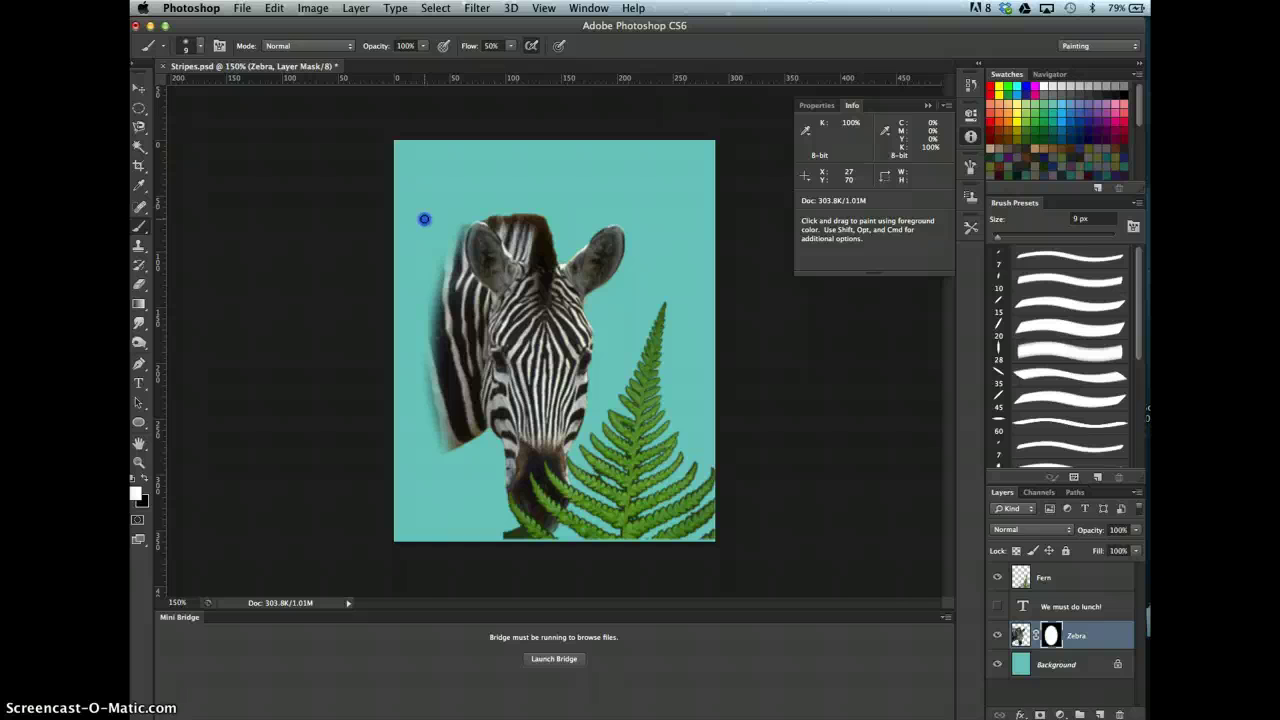
- Paint white on the Zebra mask near the ear, left side and neck to reveal the stripes
{"action": "mouse_move", "coordinate": [424, 219]}
{"action": "left_mouse_down"}
{"action": "mouse_move", "coordinate": [466, 228]}
{"action": "mouse_move", "coordinate": [363, 240]}
{"action": "mouse_move", "coordinate": [419, 231]}
{"action": "mouse_move", "coordinate": [384, 235]}
{"action": "left_mouse_up"}
{"action": "mouse_move", "coordinate": [446, 308]}
{"action": "left_mouse_down"}
{"action": "mouse_move", "coordinate": [634, 308]}
{"action": "mouse_move", "coordinate": [372, 246]}
{"action": "mouse_move", "coordinate": [386, 311]}
{"action": "mouse_move", "coordinate": [404, 237]}
{"action": "mouse_move", "coordinate": [403, 306]}
{"action": "mouse_move", "coordinate": [395, 249]}
{"action": "mouse_move", "coordinate": [412, 309]}
{"action": "mouse_move", "coordinate": [409, 246]}
{"action": "mouse_move", "coordinate": [420, 312]}
{"action": "mouse_move", "coordinate": [421, 239]}
{"action": "mouse_move", "coordinate": [426, 289]}
{"action": "mouse_move", "coordinate": [434, 241]}
{"action": "mouse_move", "coordinate": [439, 305]}
{"action": "mouse_move", "coordinate": [438, 249]}
{"action": "mouse_move", "coordinate": [449, 298]}
{"action": "mouse_move", "coordinate": [420, 288]}
{"action": "left_mouse_up"}
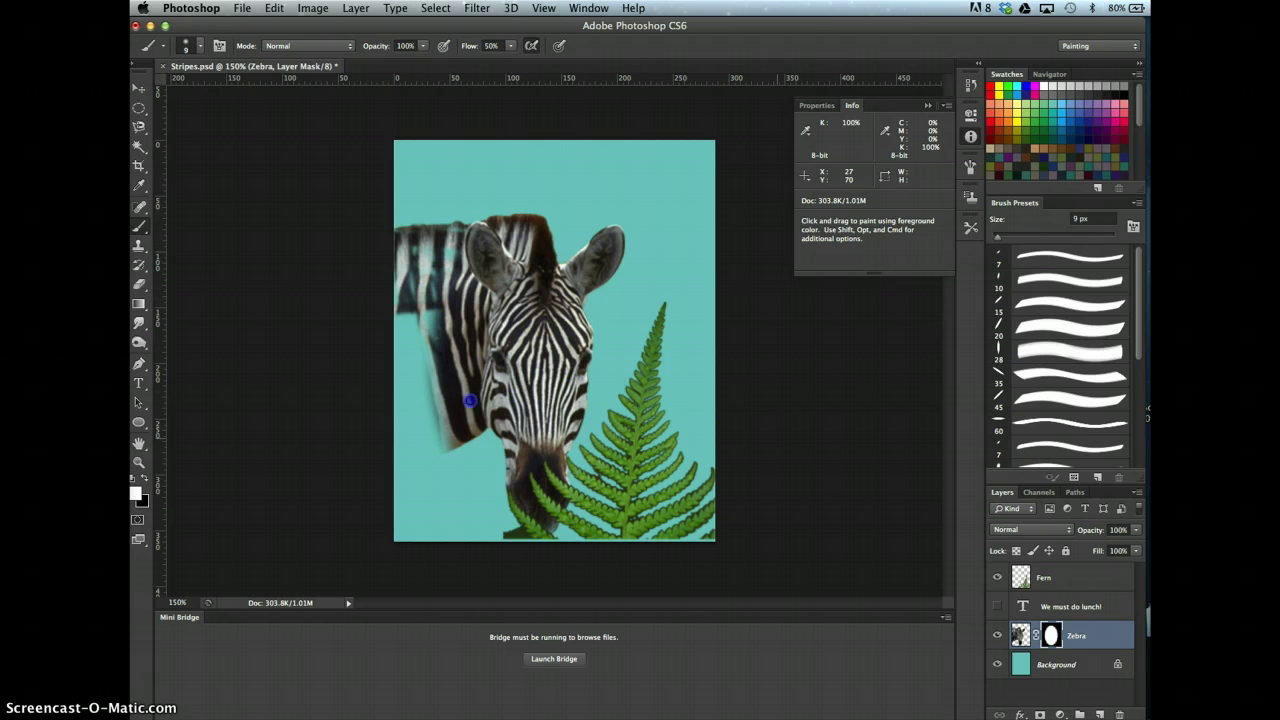
{"action": "mouse_move", "coordinate": [428, 435]}
{"action": "left_mouse_down"}
{"action": "mouse_move", "coordinate": [423, 334]}
{"action": "mouse_move", "coordinate": [420, 459]}
{"action": "mouse_move", "coordinate": [404, 452]}
{"action": "mouse_move", "coordinate": [392, 394]}
{"action": "mouse_move", "coordinate": [404, 320]}
{"action": "mouse_move", "coordinate": [414, 350]}
{"action": "left_mouse_up"}
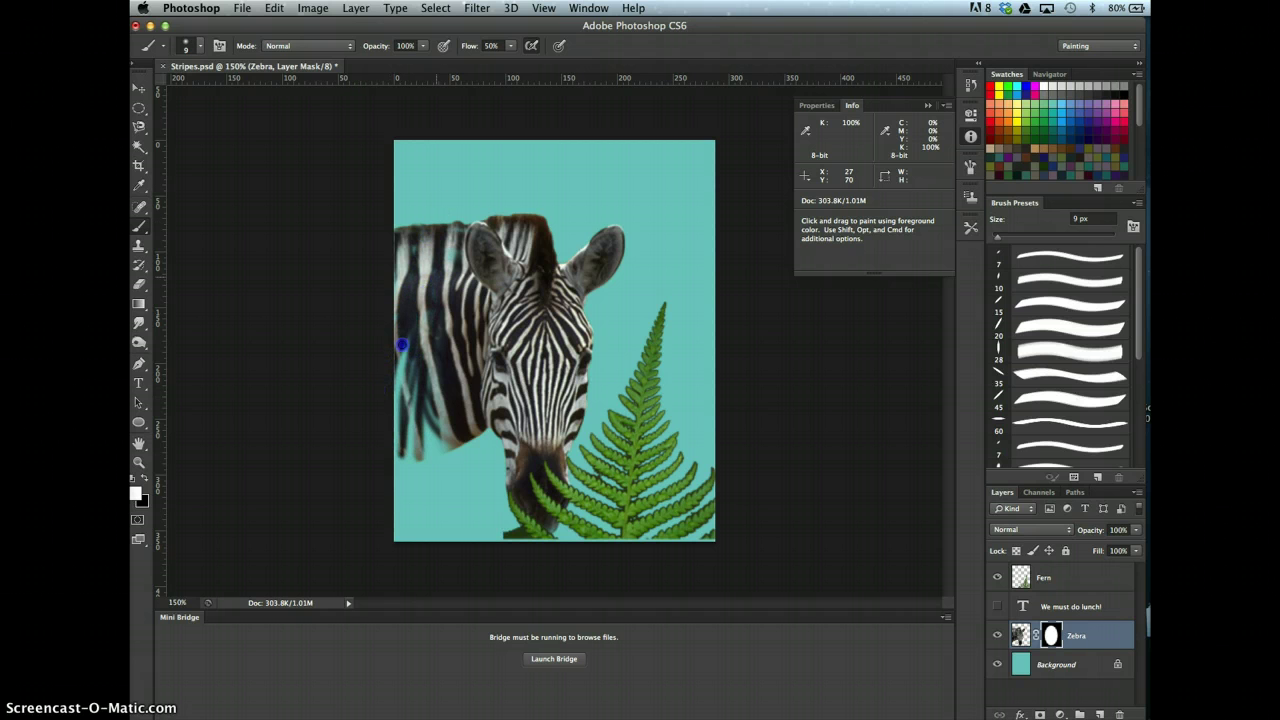
{"action": "mouse_move", "coordinate": [443, 260]}
{"action": "left_mouse_down"}
{"action": "mouse_move", "coordinate": [384, 418]}
{"action": "mouse_move", "coordinate": [416, 347]}
{"action": "mouse_move", "coordinate": [387, 451]}
{"action": "mouse_move", "coordinate": [410, 372]}
{"action": "mouse_move", "coordinate": [400, 417]}
{"action": "left_mouse_up"}
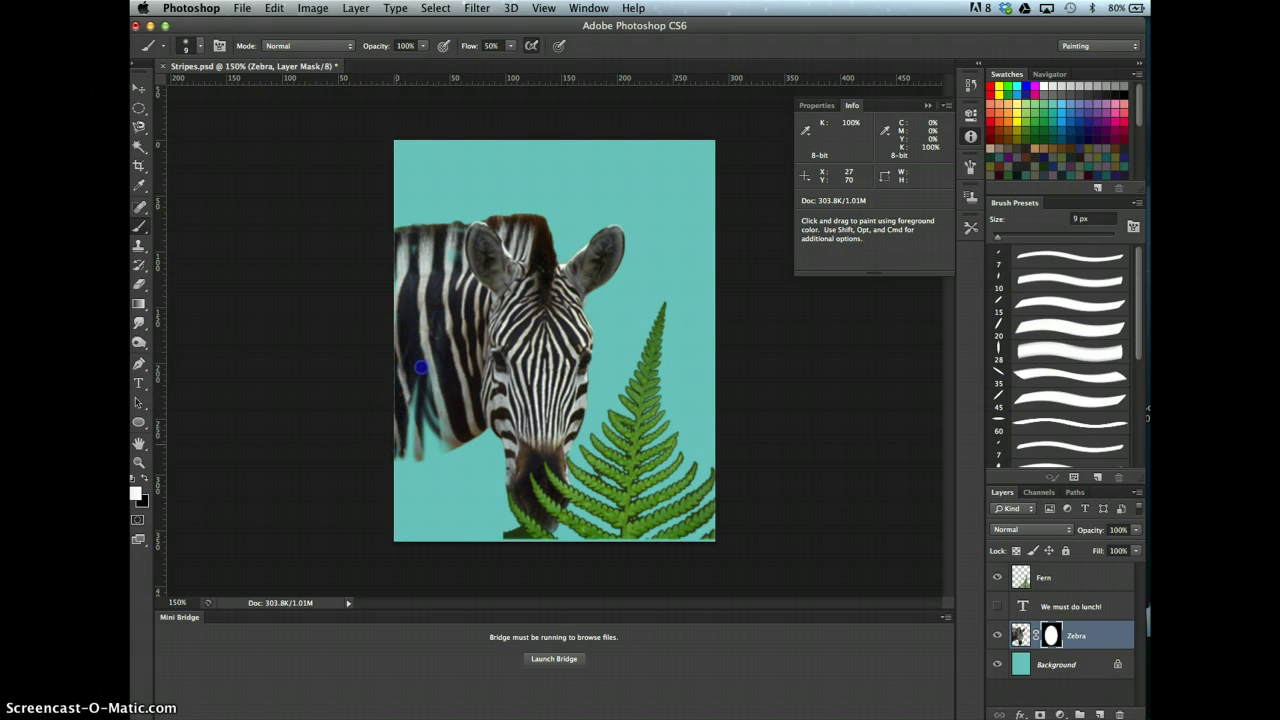
{"action": "mouse_move", "coordinate": [421, 367]}
{"action": "left_mouse_down"}
{"action": "mouse_move", "coordinate": [405, 439]}
{"action": "mouse_move", "coordinate": [418, 387]}
{"action": "mouse_move", "coordinate": [417, 403]}
{"action": "mouse_move", "coordinate": [436, 409]}
{"action": "mouse_move", "coordinate": [408, 493]}
{"action": "mouse_move", "coordinate": [433, 449]}
{"action": "mouse_move", "coordinate": [450, 448]}
{"action": "mouse_move", "coordinate": [386, 488]}
{"action": "mouse_move", "coordinate": [458, 439]}
{"action": "mouse_move", "coordinate": [360, 486]}
{"action": "mouse_move", "coordinate": [426, 443]}
{"action": "mouse_move", "coordinate": [407, 448]}
{"action": "mouse_move", "coordinate": [425, 406]}
{"action": "mouse_move", "coordinate": [410, 443]}
{"action": "mouse_move", "coordinate": [404, 427]}
{"action": "mouse_move", "coordinate": [419, 390]}
{"action": "mouse_move", "coordinate": [402, 472]}
{"action": "mouse_move", "coordinate": [430, 398]}
{"action": "mouse_move", "coordinate": [412, 458]}
{"action": "mouse_move", "coordinate": [447, 420]}
{"action": "mouse_move", "coordinate": [438, 442]}
{"action": "mouse_move", "coordinate": [419, 445]}
{"action": "mouse_move", "coordinate": [438, 430]}
{"action": "mouse_move", "coordinate": [425, 464]}
{"action": "mouse_move", "coordinate": [439, 421]}
{"action": "left_mouse_up"}
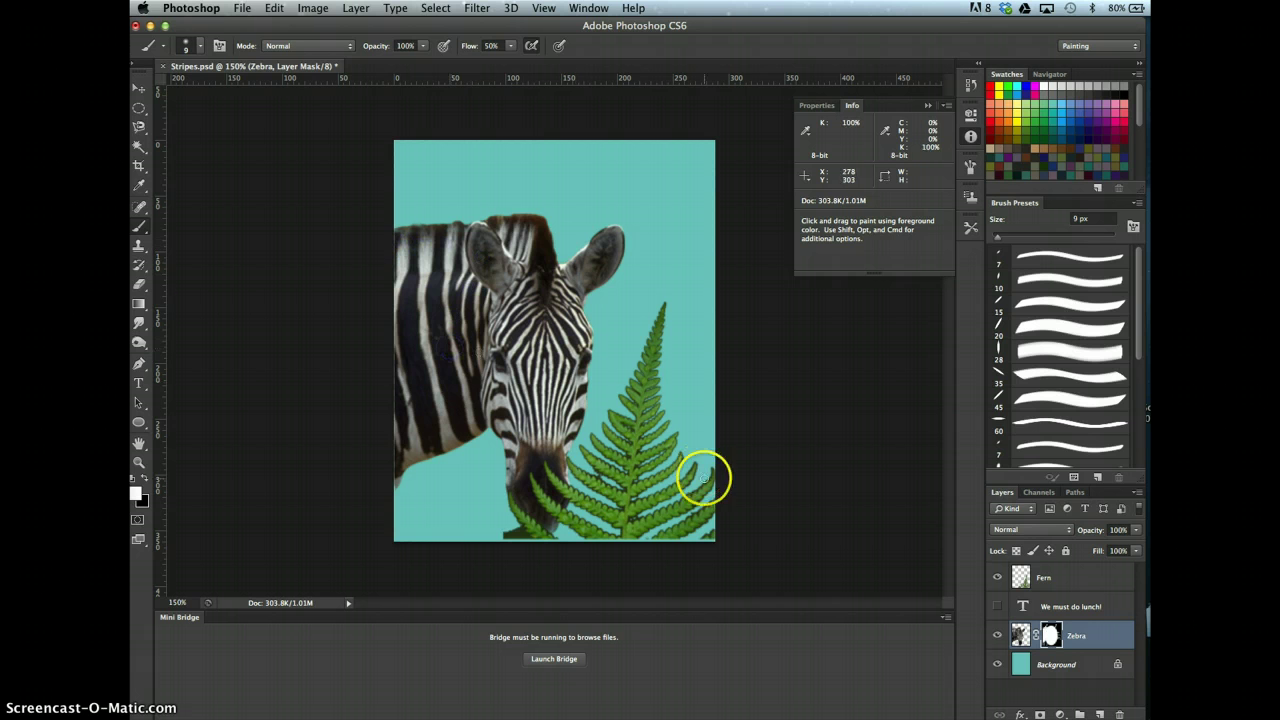
{"action": "left_click_drag", "start_coordinate": [706, 480], "coordinate": [658, 440]}
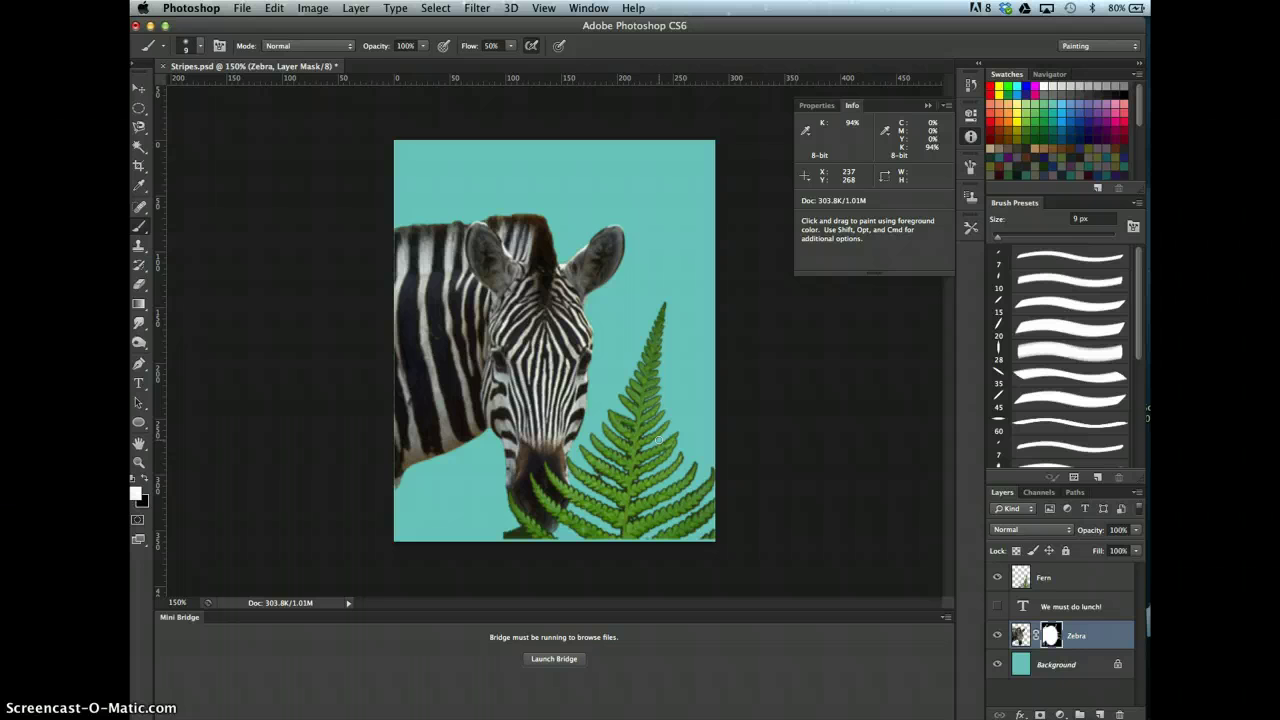
- Show the 'We must do lunch!' text again and select the Fern layer
{"action": "left_click", "coordinate": [997, 606]}
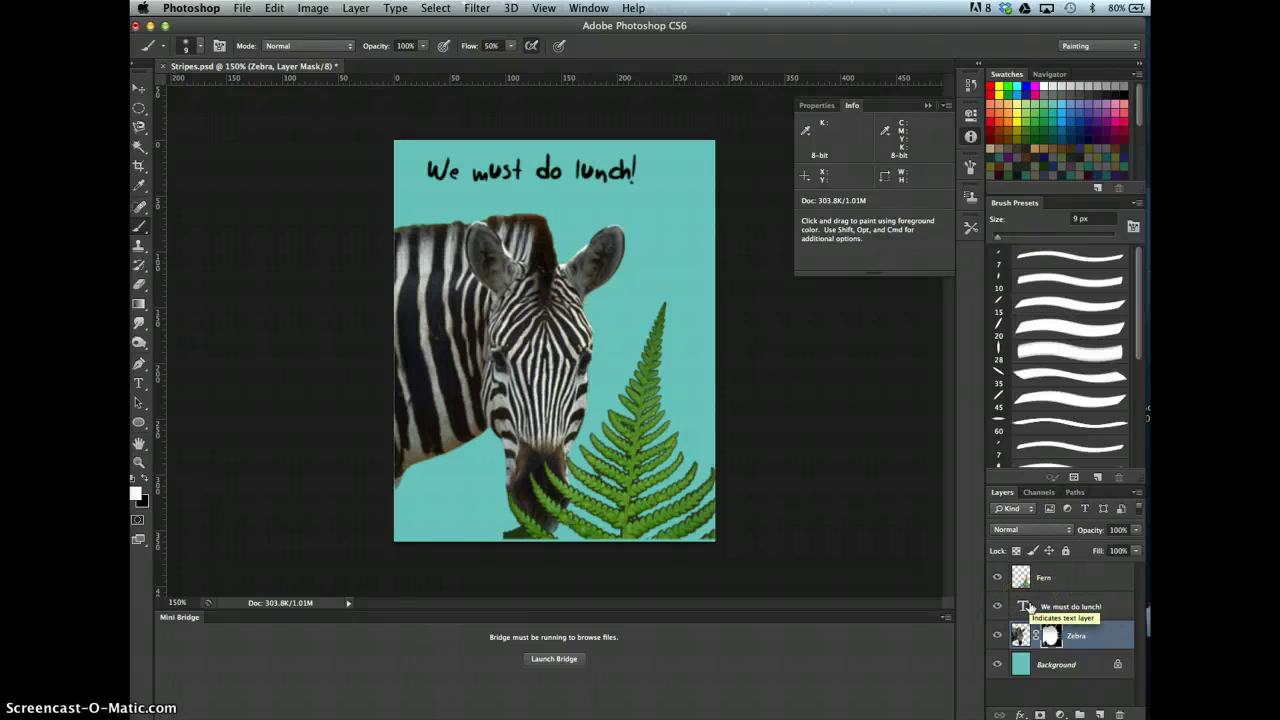
{"action": "left_click", "coordinate": [1020, 578]}
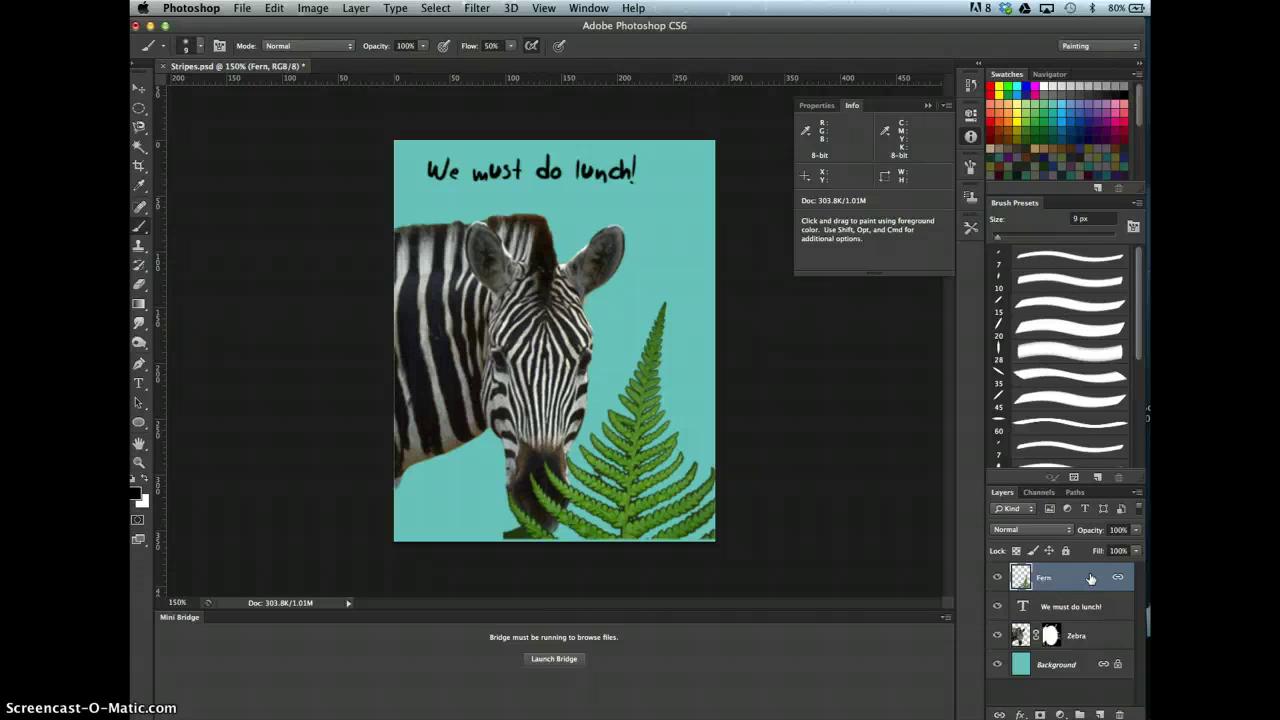
{"action": "left_click", "coordinate": [1053, 578]}
{"action": "left_click", "coordinate": [1116, 578]}
- Convert the Background into Layer 0, then undo the conversion
{"action": "left_click", "coordinate": [1106, 664]}
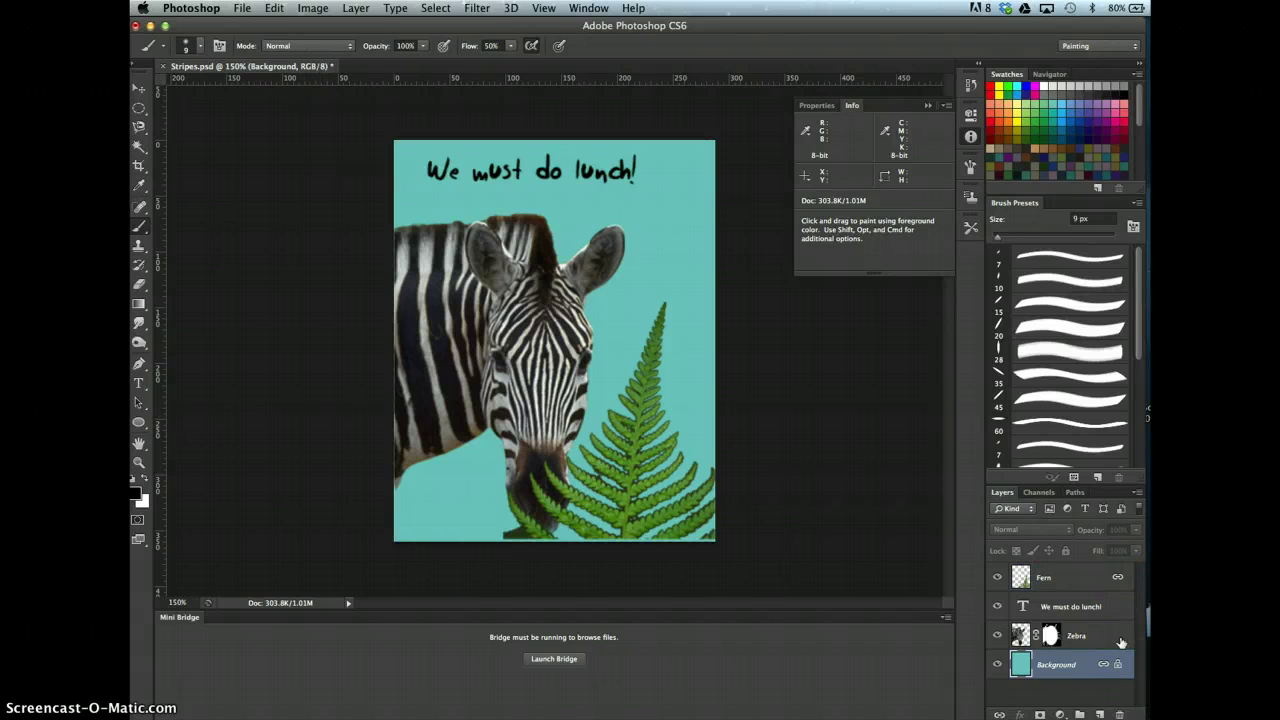
{"action": "left_click", "coordinate": [1104, 664]}
{"action": "double_click", "coordinate": [1104, 664]}
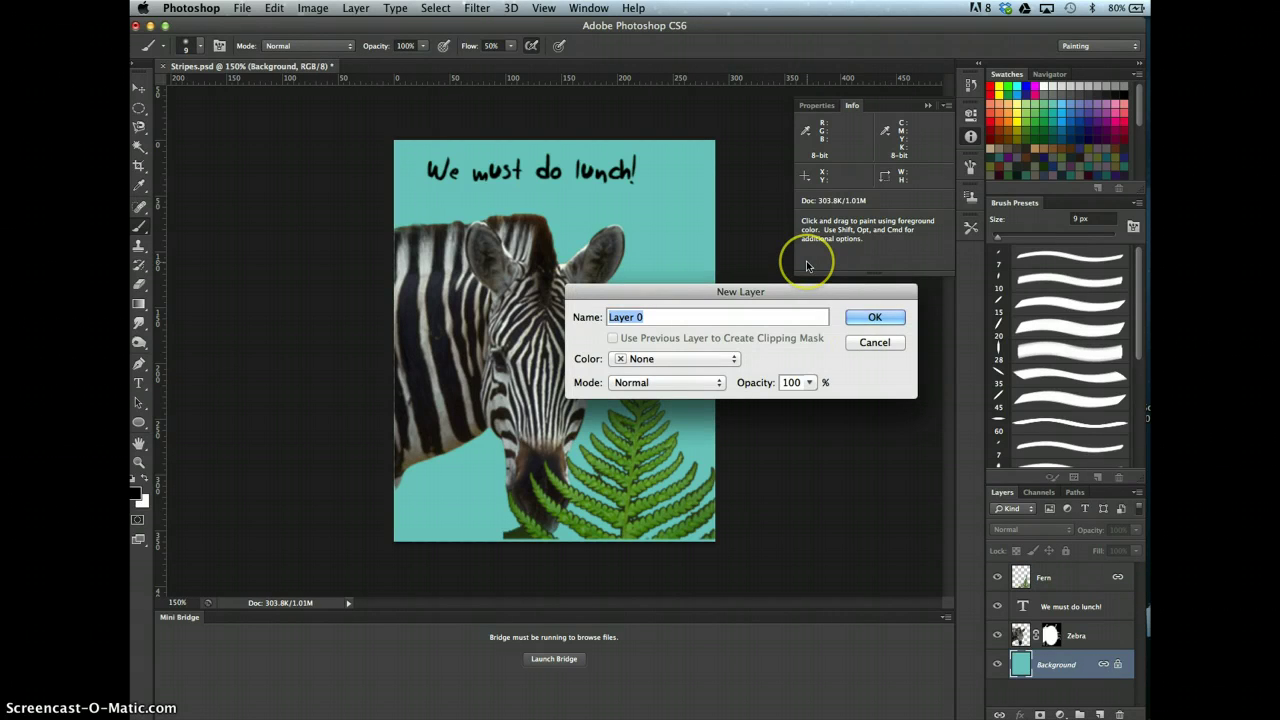
{"action": "left_click", "coordinate": [866, 319]}
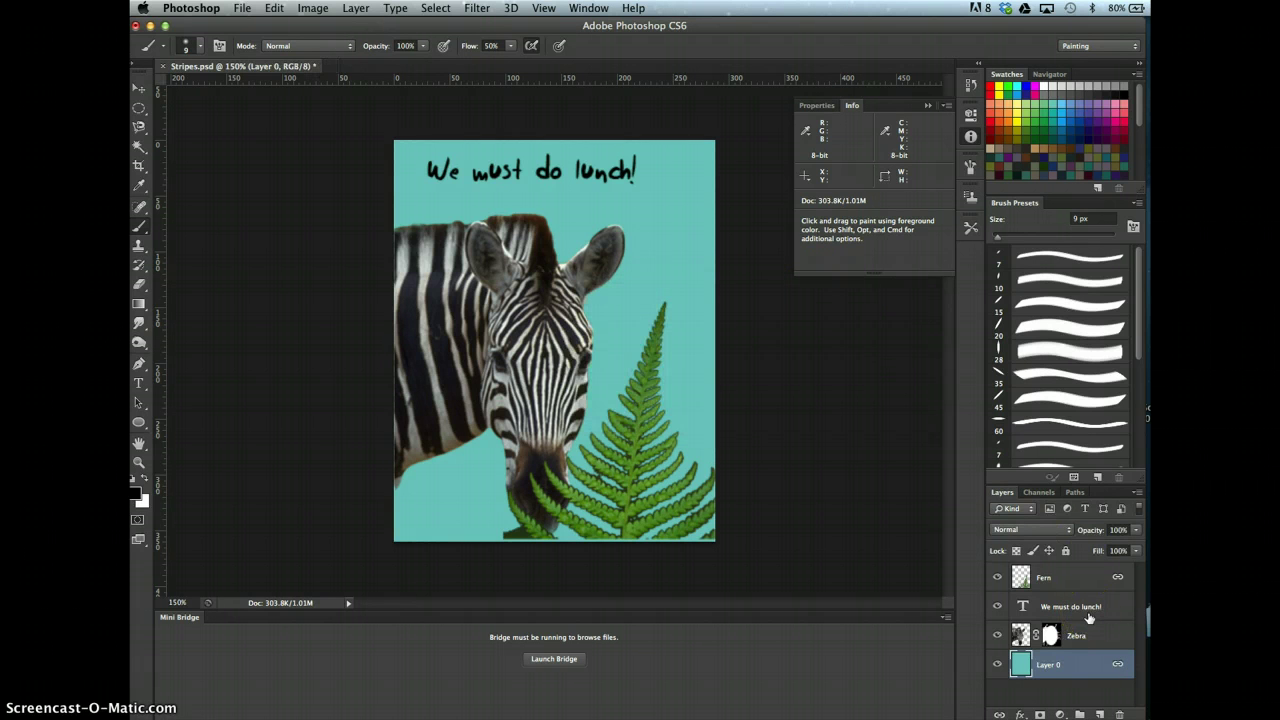
{"action": "key", "text": "ctrl+z"}
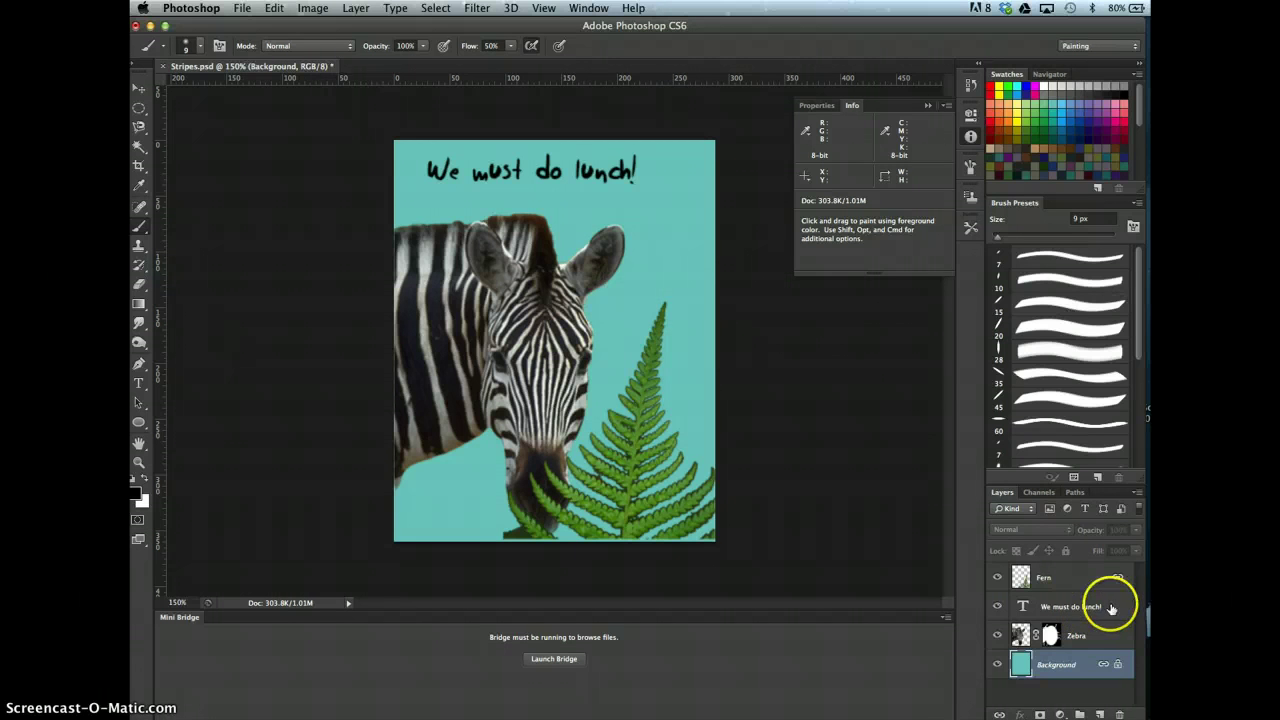
- Unlink the Fern layer from the Background after checking Fern's layer style options
{"action": "double_click", "coordinate": [1114, 578]}
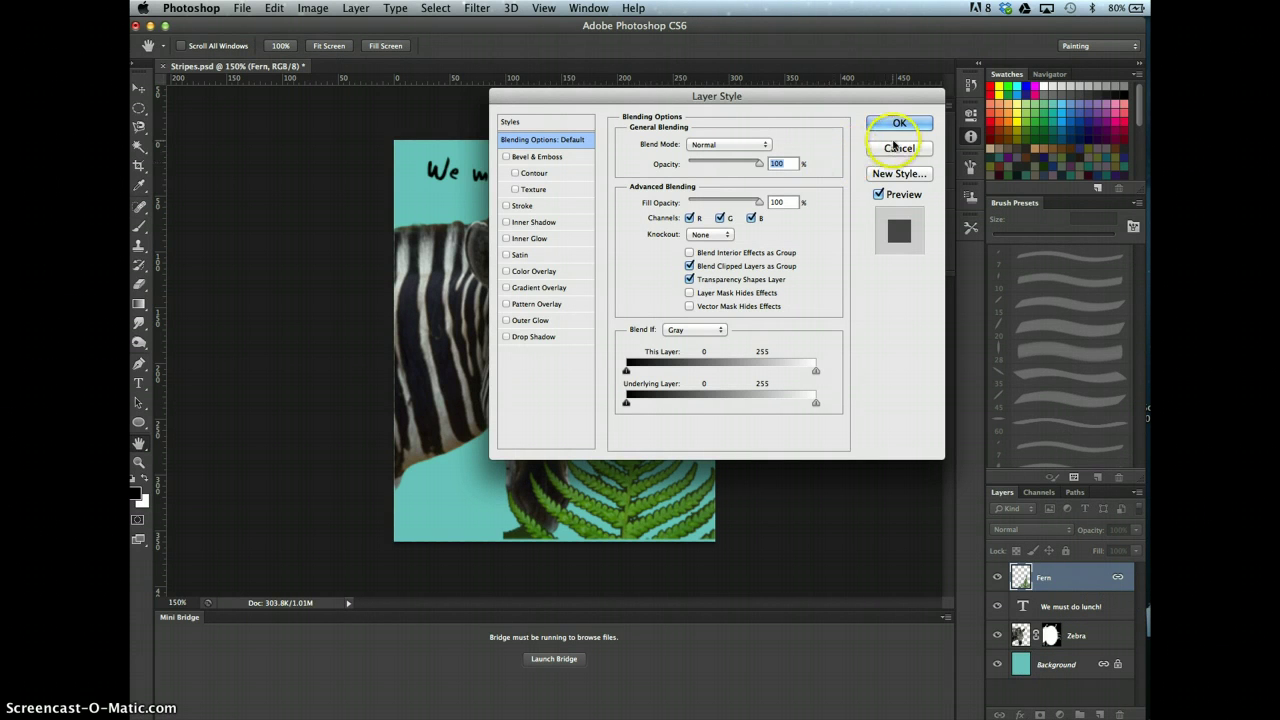
{"action": "left_click", "coordinate": [897, 148]}
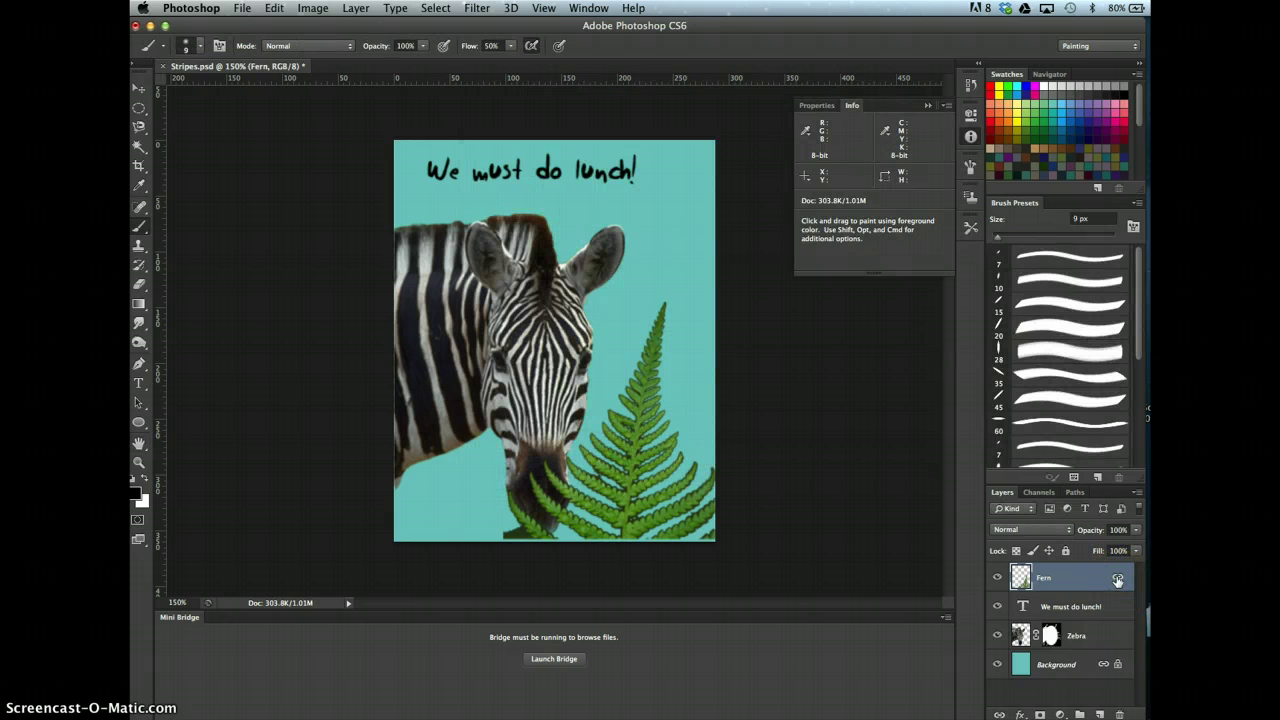
{"action": "left_click", "coordinate": [1134, 551]}
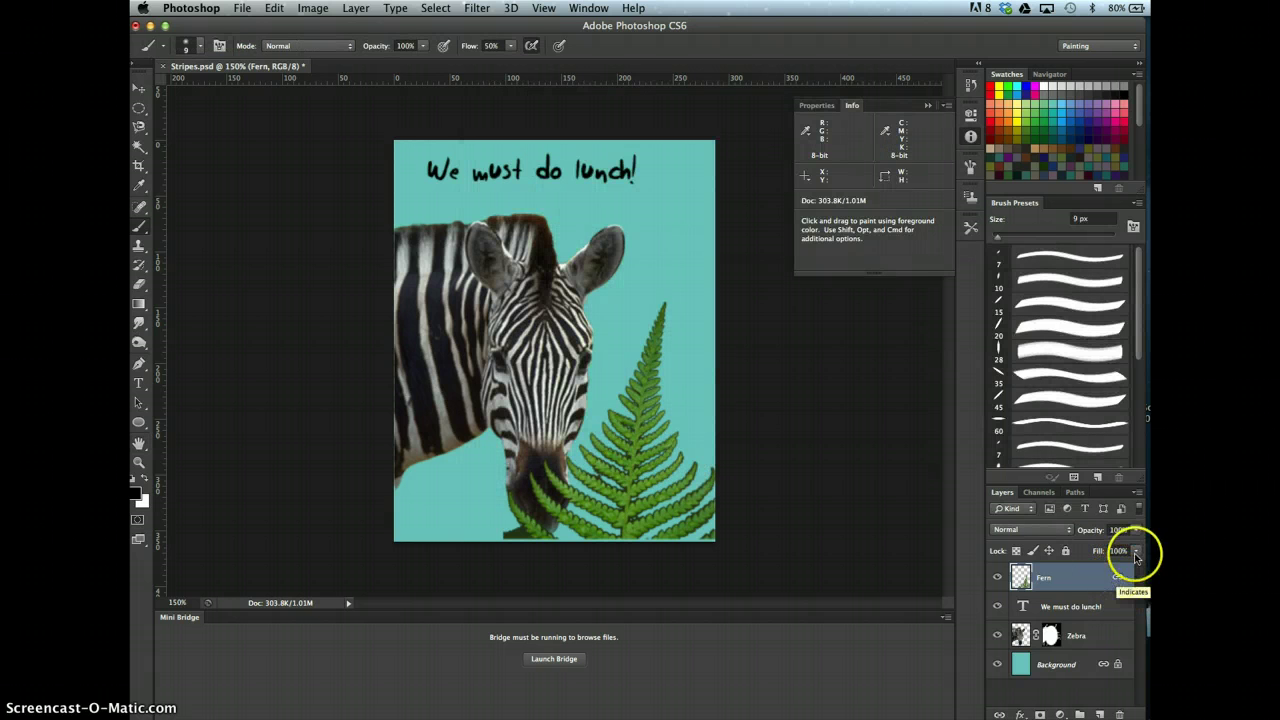
{"action": "left_click", "coordinate": [1136, 493]}
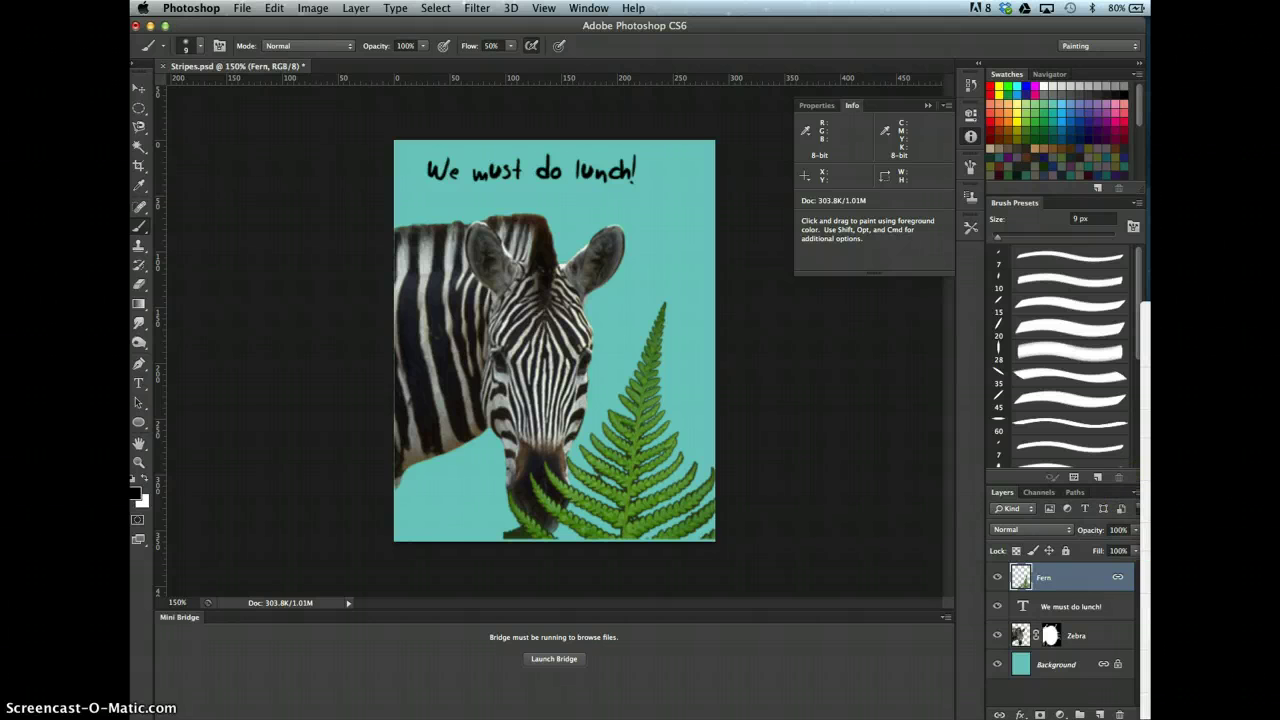
{"action": "mouse_move", "coordinate": [1105, 590]}
{"action": "left_mouse_down"}
{"action": "mouse_move", "coordinate": [1034, 571]}
{"action": "mouse_move", "coordinate": [1113, 598]}
{"action": "left_mouse_up"}
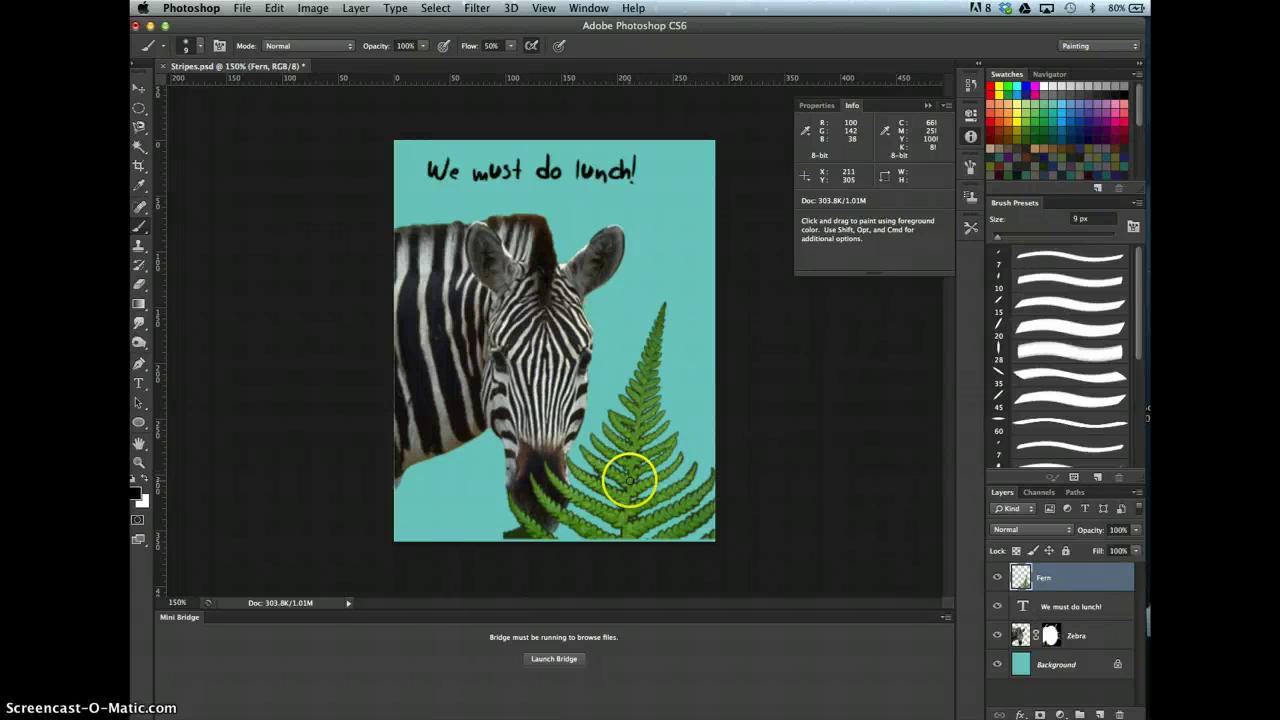
- Rotate the fern about 27° counter-clockwise with Edit > Transform > Rotate, nudge it down-right, and commit
{"action": "left_click", "coordinate": [140, 88]}
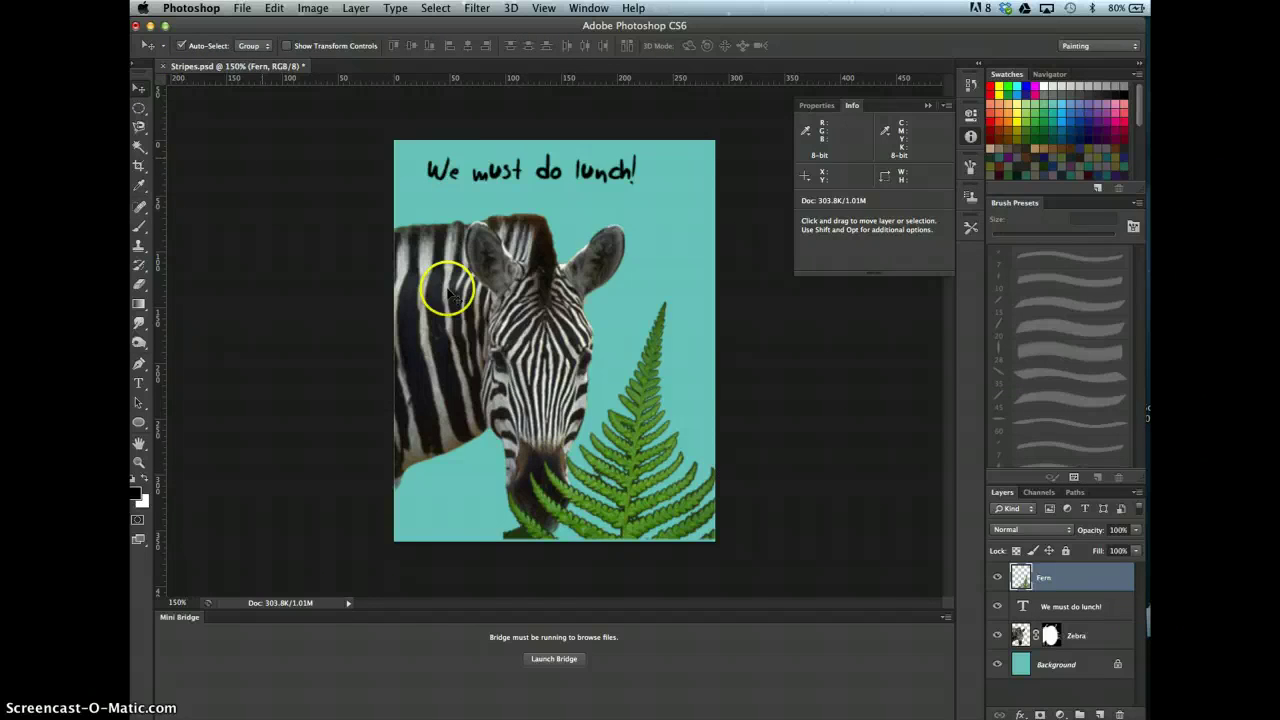
{"action": "left_click", "coordinate": [628, 511]}
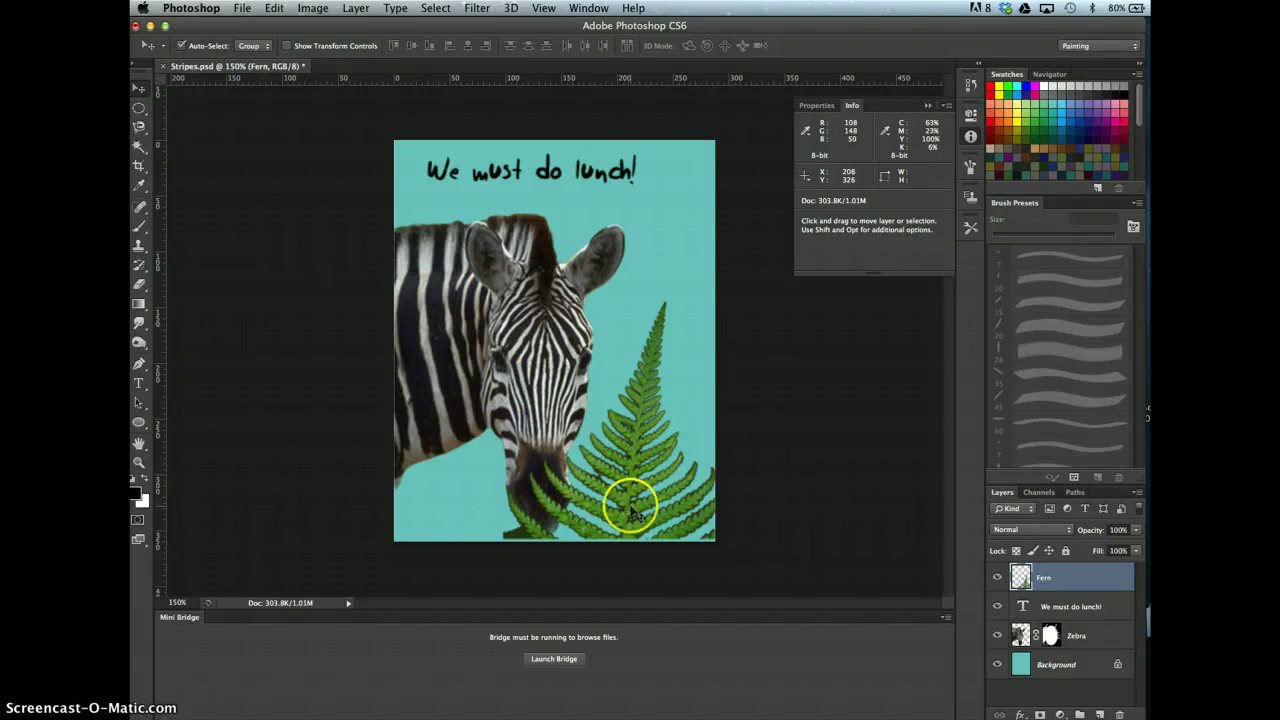
{"action": "left_click", "coordinate": [276, 8]}
{"action": "mouse_move", "coordinate": [312, 8]}
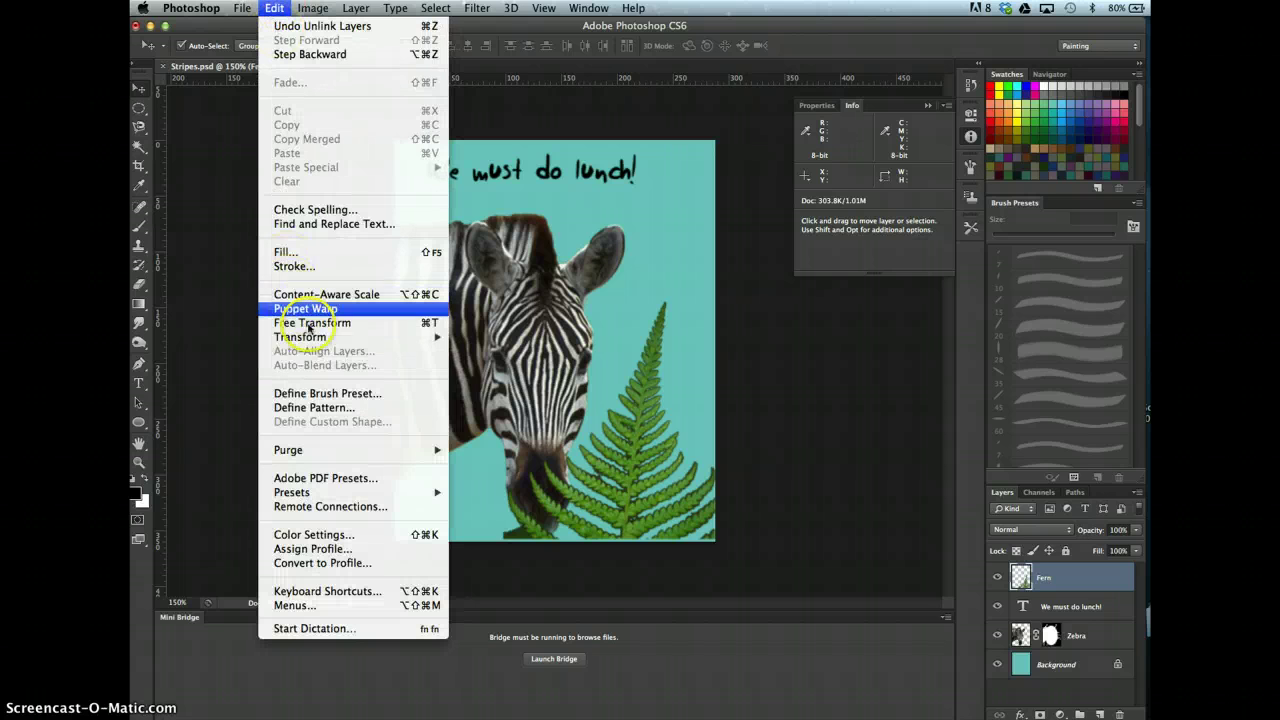
{"action": "mouse_move", "coordinate": [310, 336]}
{"action": "left_click", "coordinate": [476, 304]}
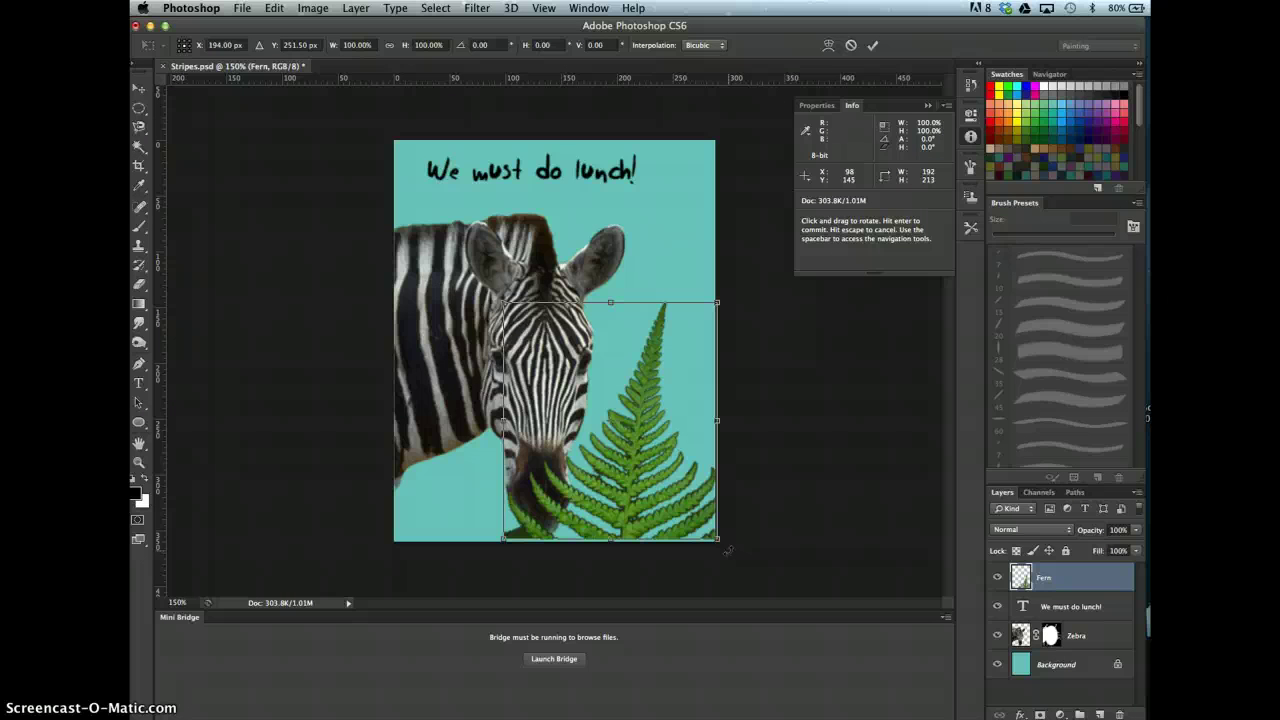
{"action": "left_click", "coordinate": [728, 549]}
{"action": "left_click_drag", "start_coordinate": [728, 550], "coordinate": [808, 477]}
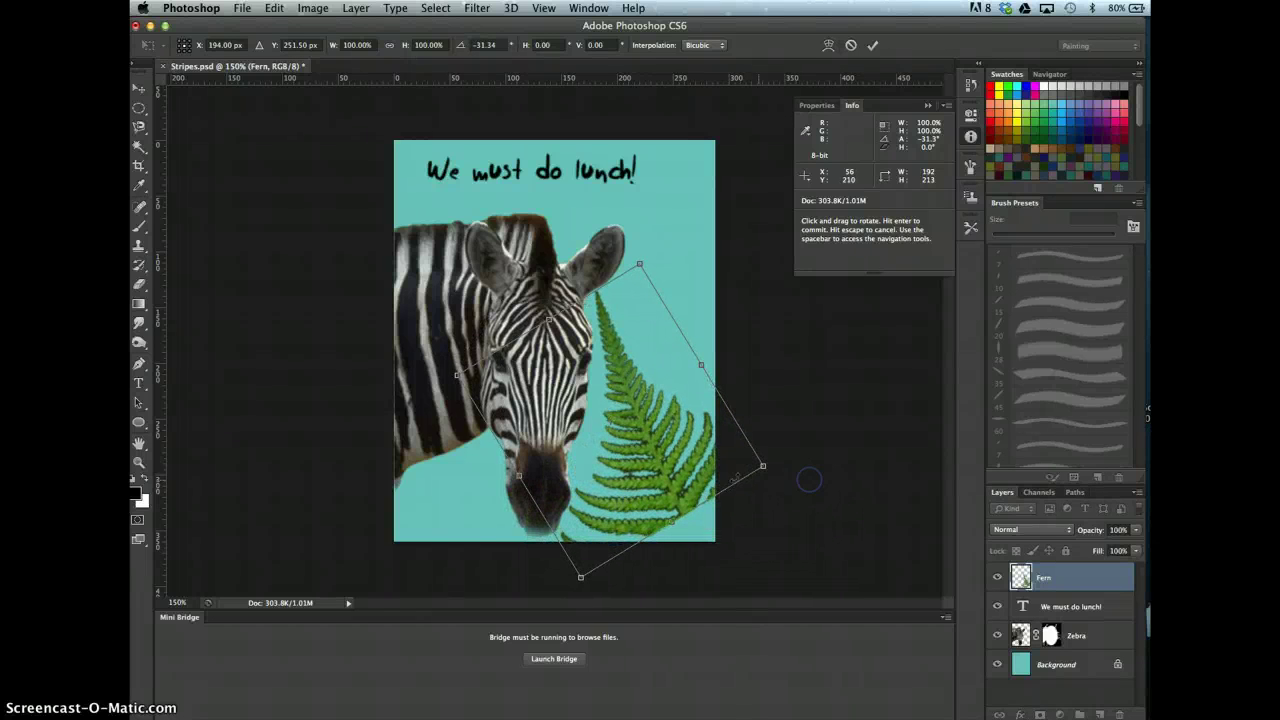
{"action": "left_click_drag", "start_coordinate": [654, 440], "coordinate": [649, 475]}
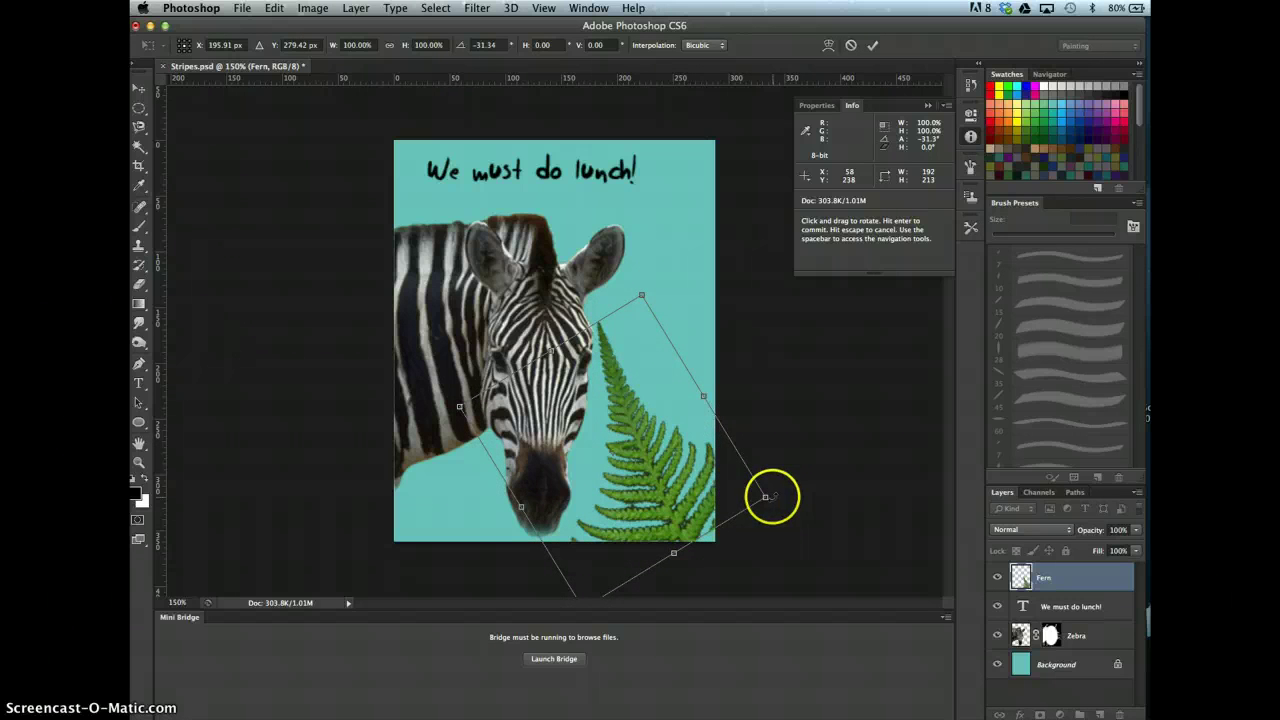
{"action": "left_click_drag", "start_coordinate": [766, 497], "coordinate": [760, 517]}
{"action": "key", "text": "Return"}
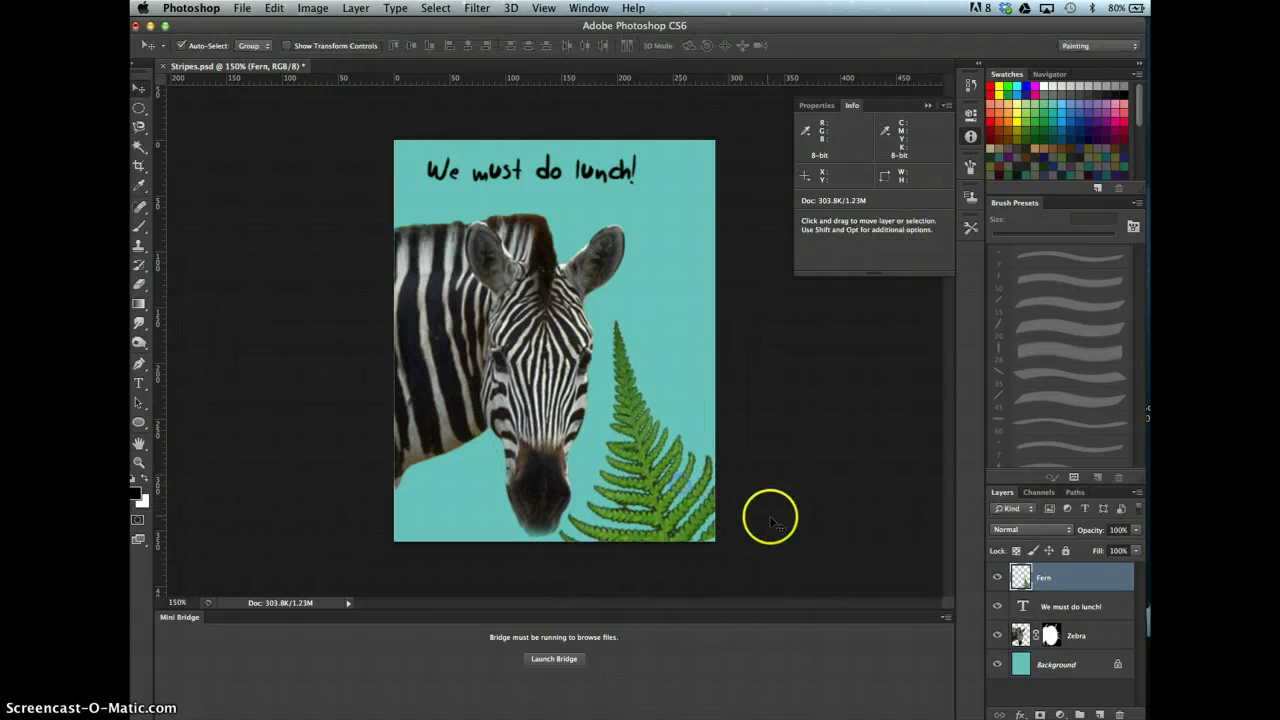
- Save Stripes.psd with Cmd+S, confirming the save prompts
{"action": "left_click", "coordinate": [663, 480]}
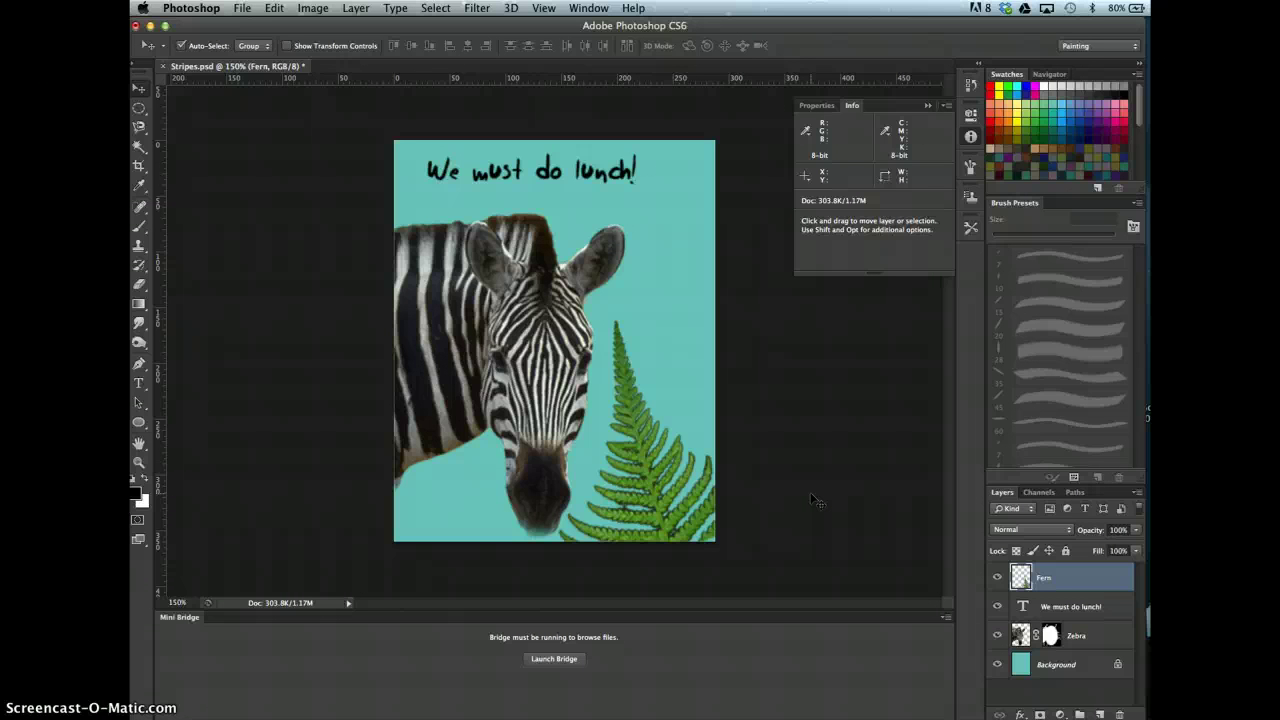
{"action": "key", "text": "super+s"}
{"action": "left_click", "coordinate": [834, 466]}
{"action": "left_click", "coordinate": [1000, 477]}
{"action": "left_click", "coordinate": [765, 457]}
{"action": "left_click", "coordinate": [851, 406]}
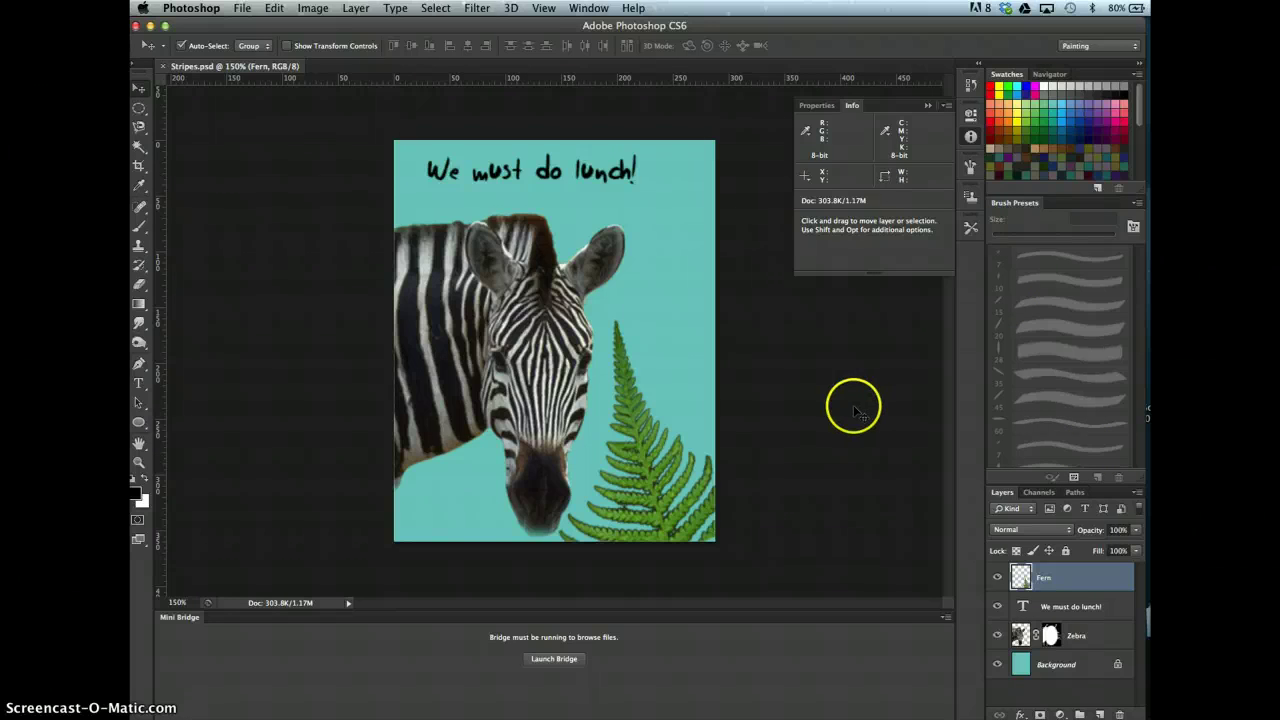